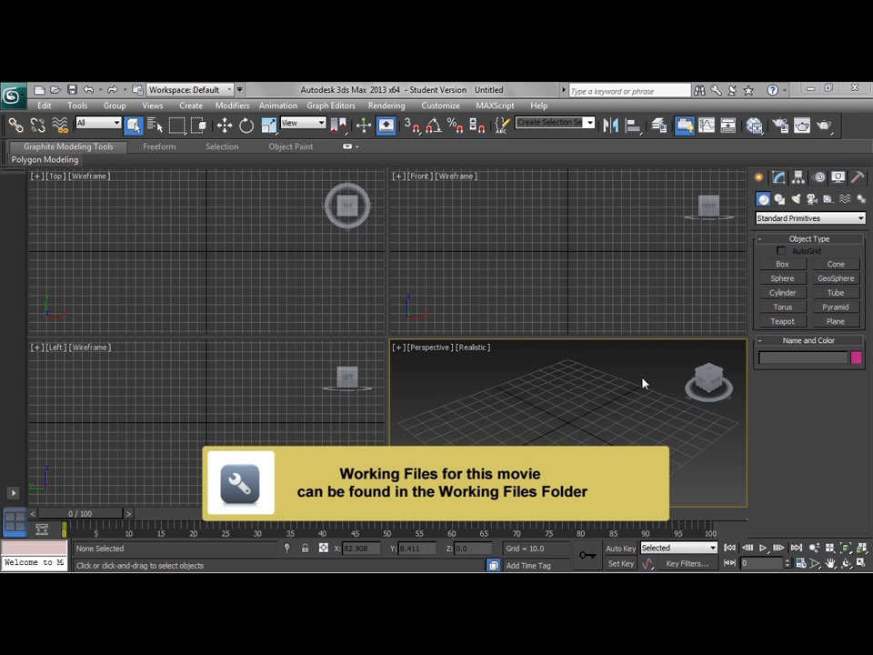
# - Draw a plane around the origin in the Front view, about 103 units long and 62 units wide
pyautogui.click(837, 322)
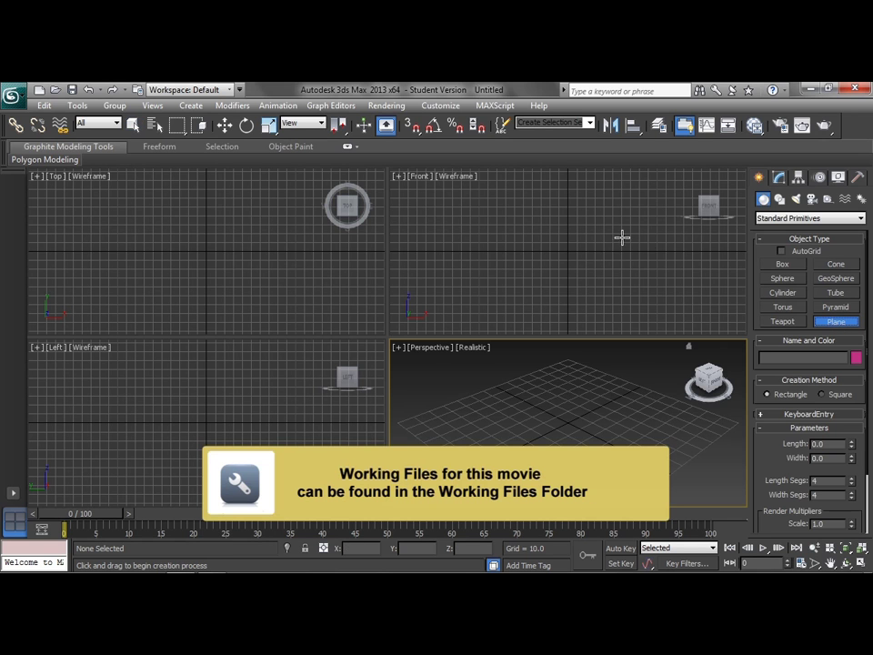
pyautogui.moveTo(539, 202); pyautogui.dragTo(594, 293)
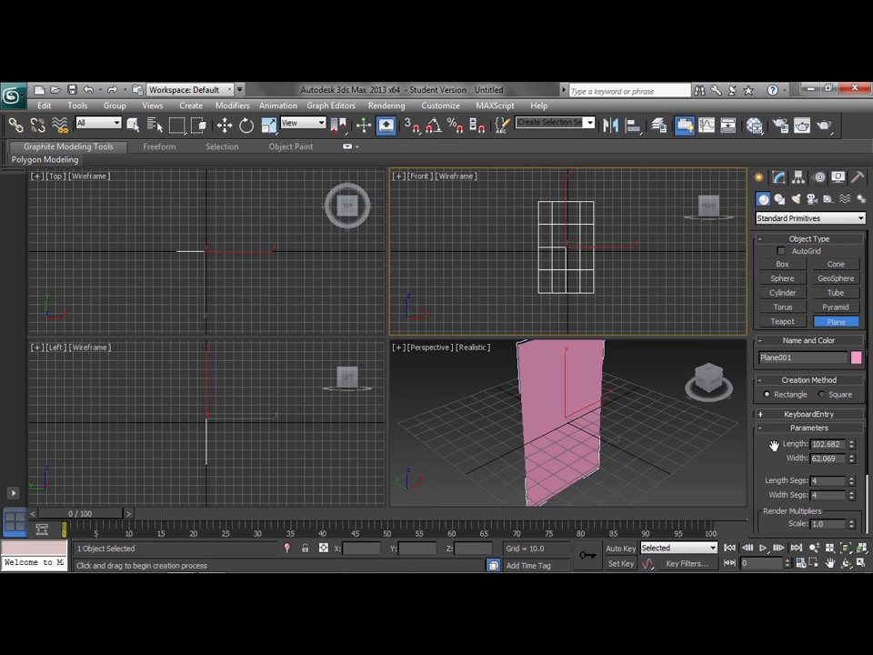
# - Set the display units to US Standard, Feet w/Decimal Inches, with feet as the default unit
pyautogui.click(440, 105)
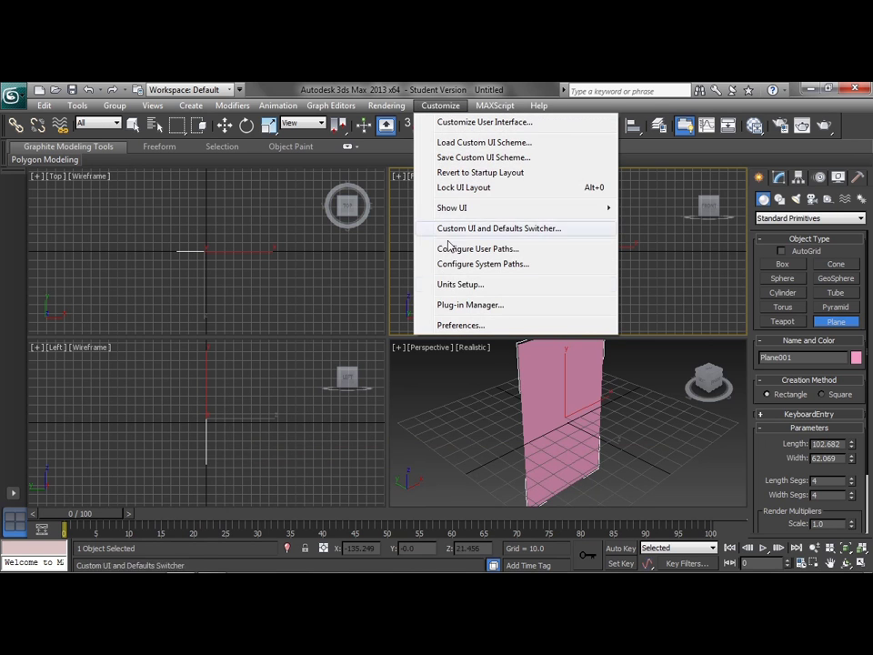
pyautogui.click(457, 285)
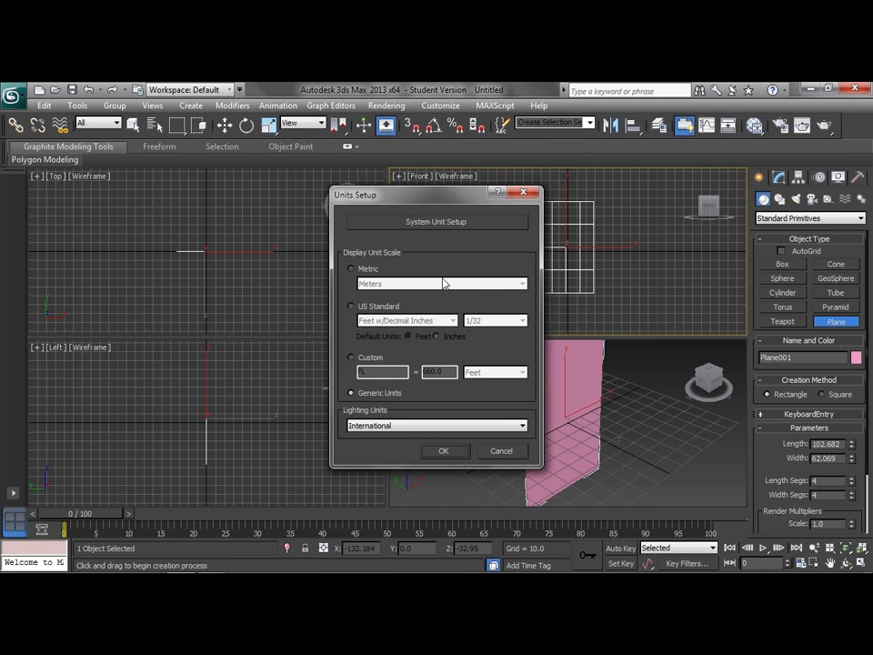
pyautogui.click(361, 308)
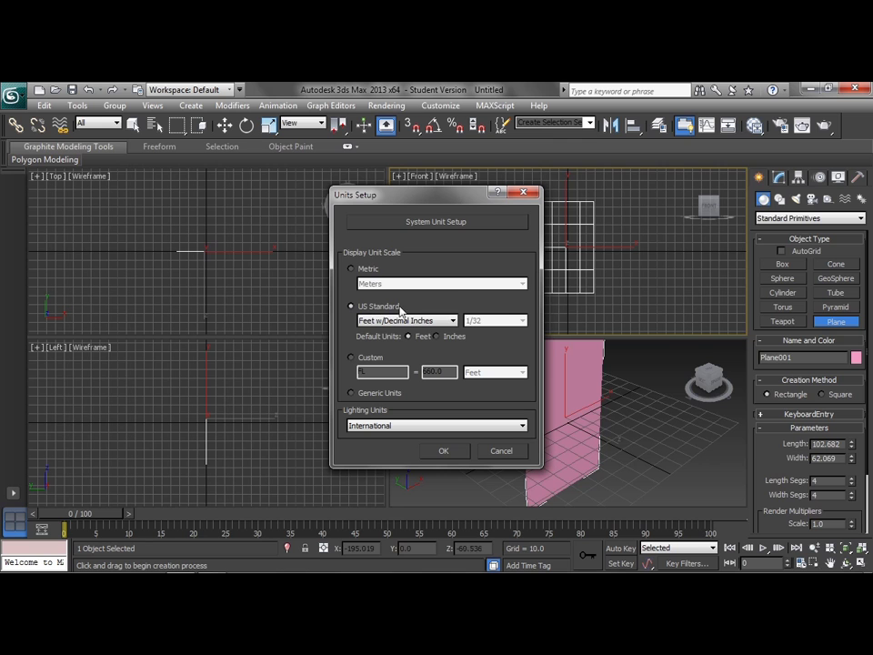
pyautogui.click(401, 320)
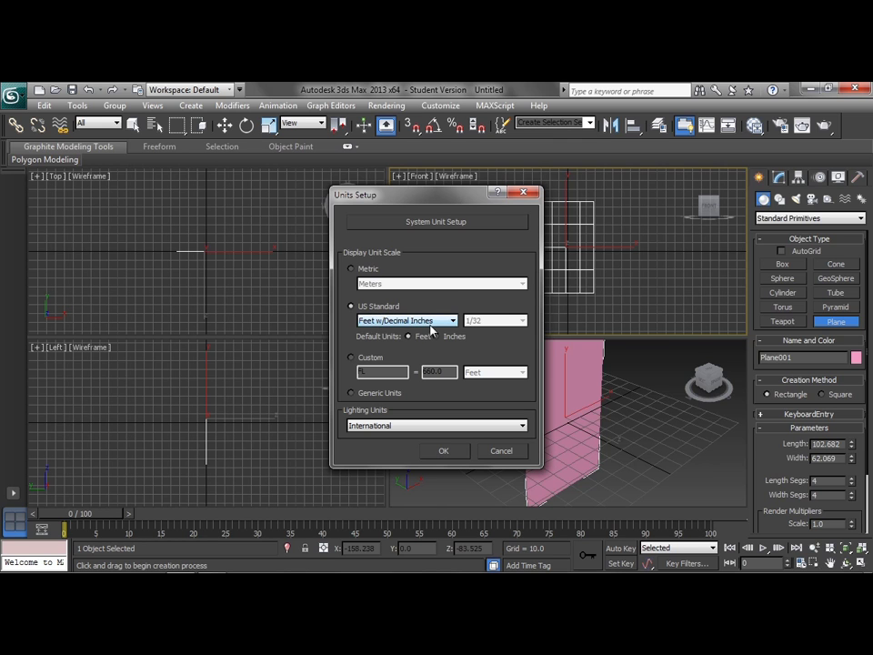
pyautogui.click(400, 321)
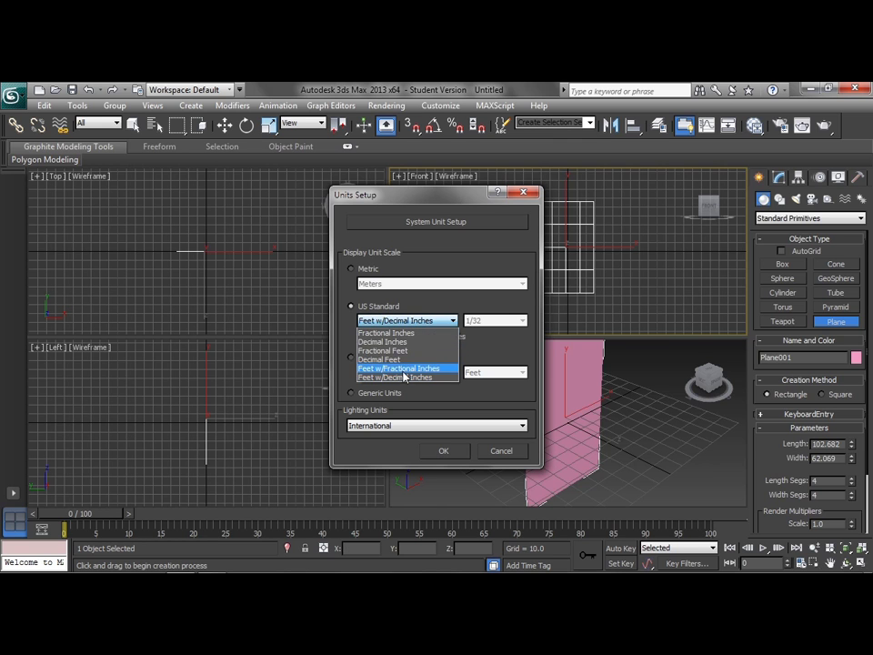
pyautogui.click(495, 340)
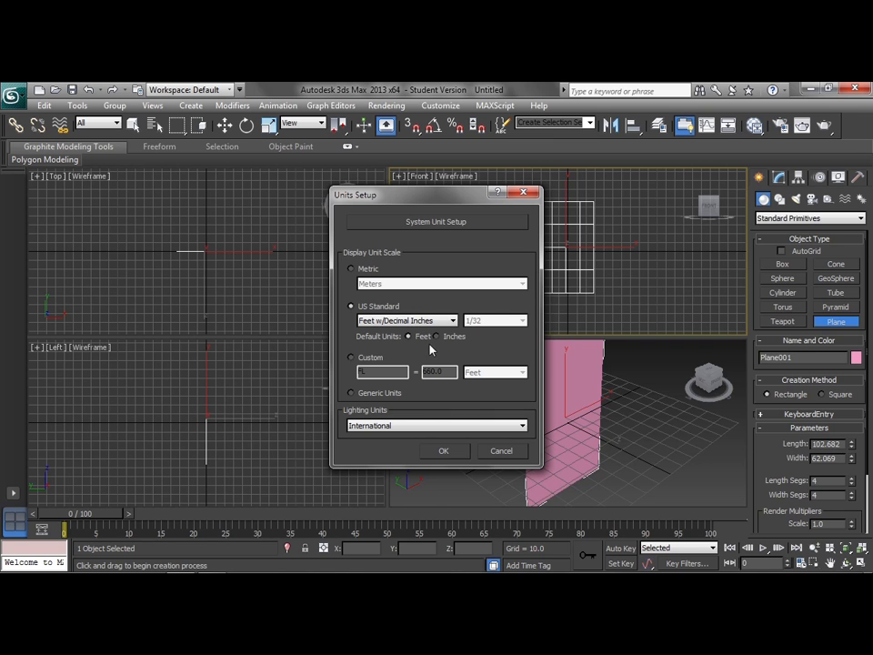
pyautogui.click(445, 451)
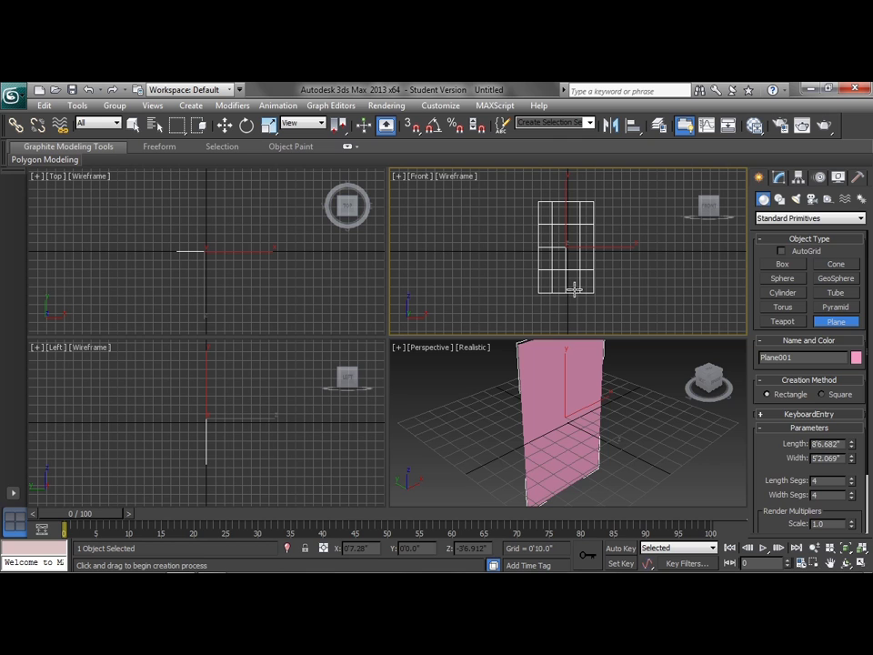
# - Create a box in the Top view in front of the plane, about 1'8" long, 2'3" wide and 6'2" high
pyautogui.click(788, 265)
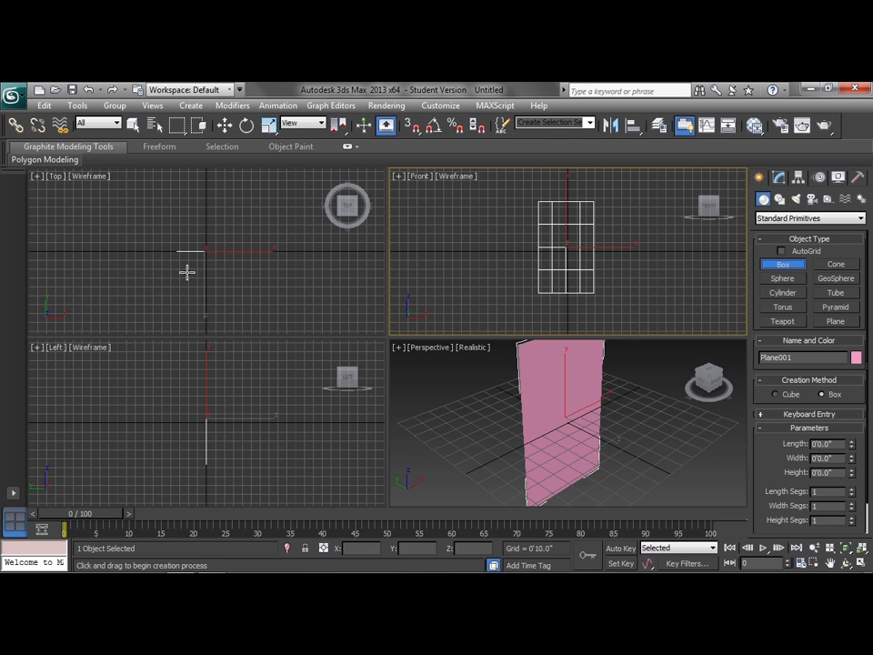
pyautogui.moveTo(192, 261); pyautogui.dragTo(215, 278)
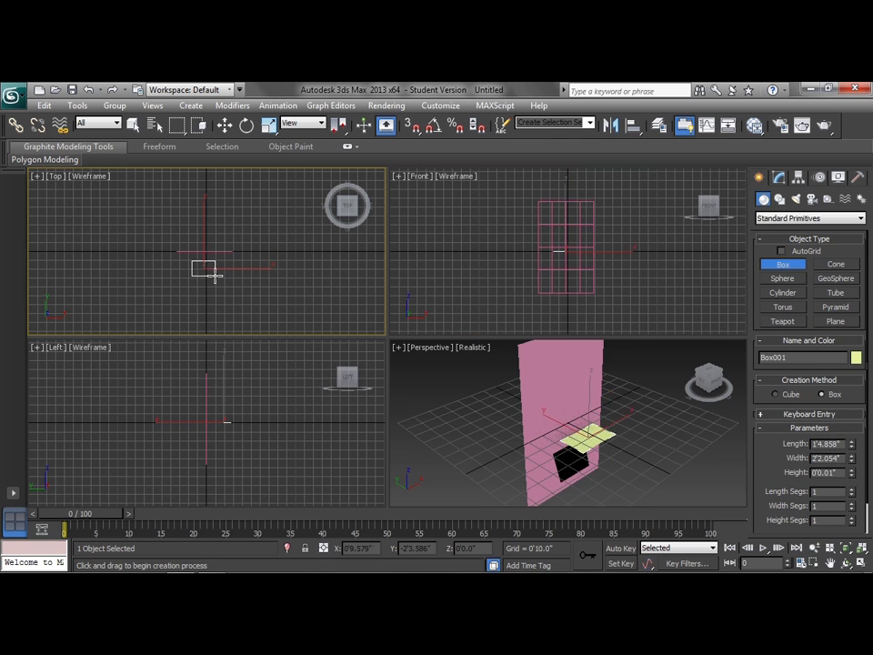
pyautogui.click(220, 210)
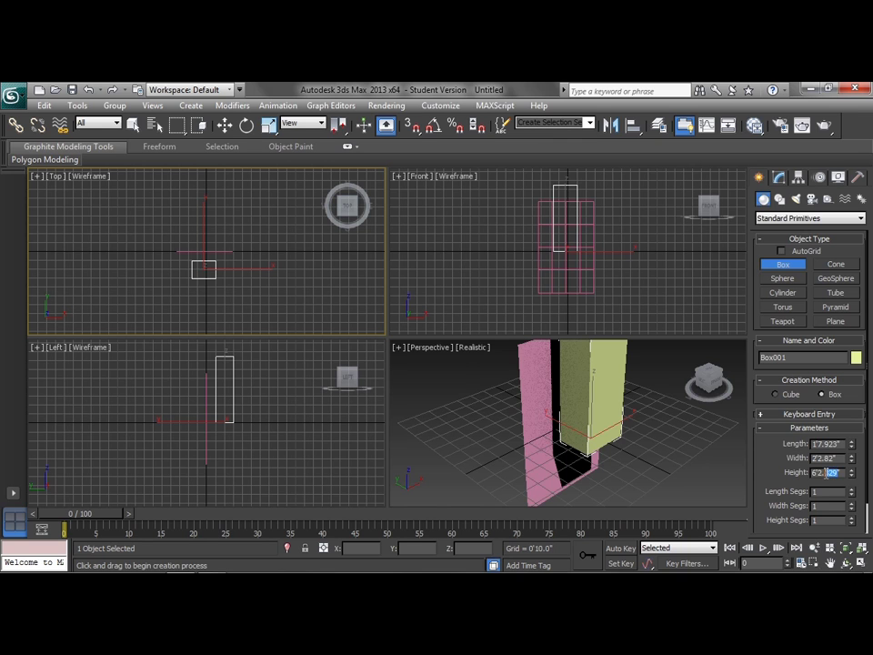
pyautogui.press('BackSpace')
pyautogui.press('BackSpace')
pyautogui.rightClick(611, 271)
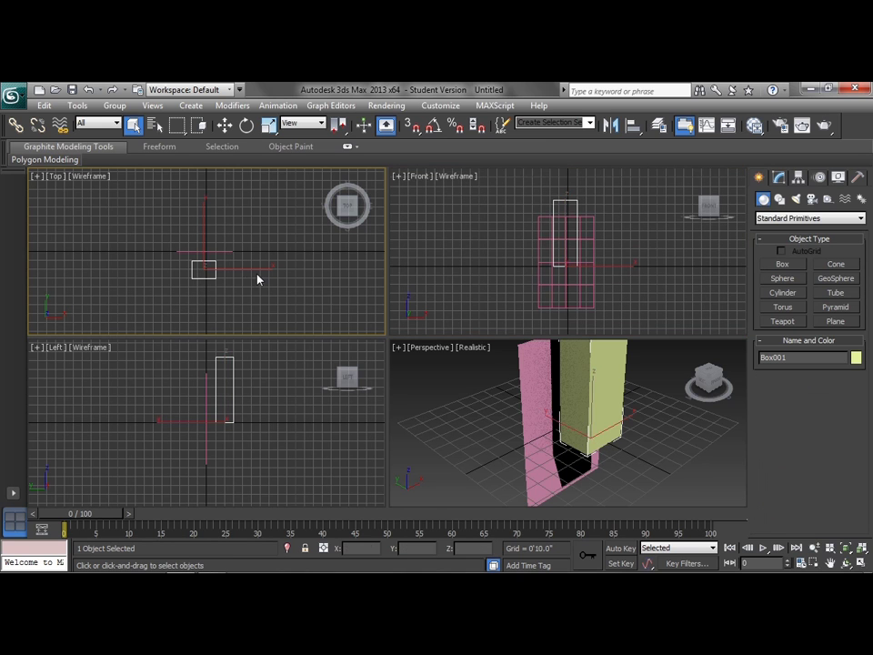
# - Move the plane back from the box along Y to about 1'3.3"
pyautogui.click(245, 252)
pyautogui.rightClick(230, 217)
pyautogui.click(237, 232)
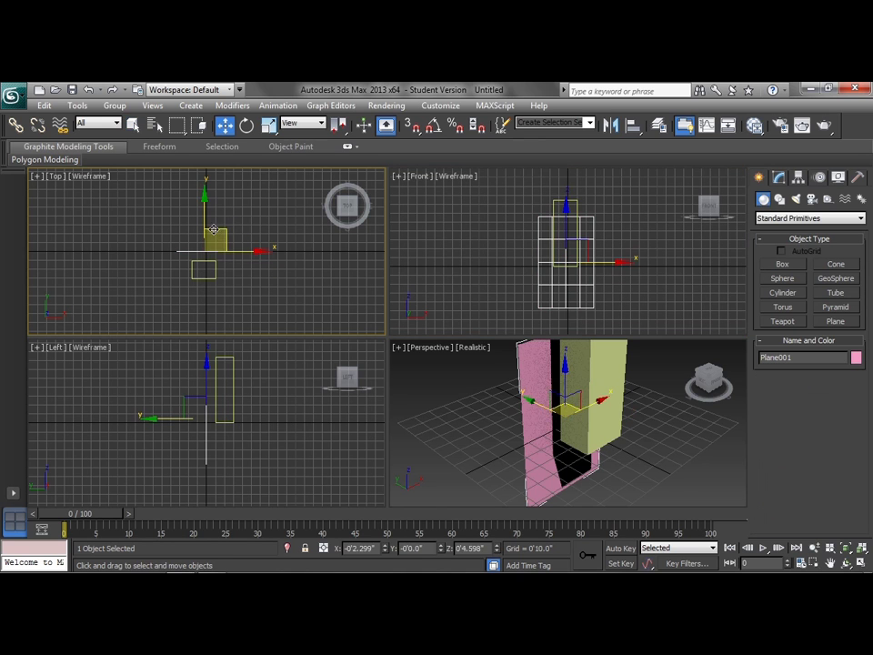
pyautogui.moveTo(207, 225); pyautogui.dragTo(209, 211)
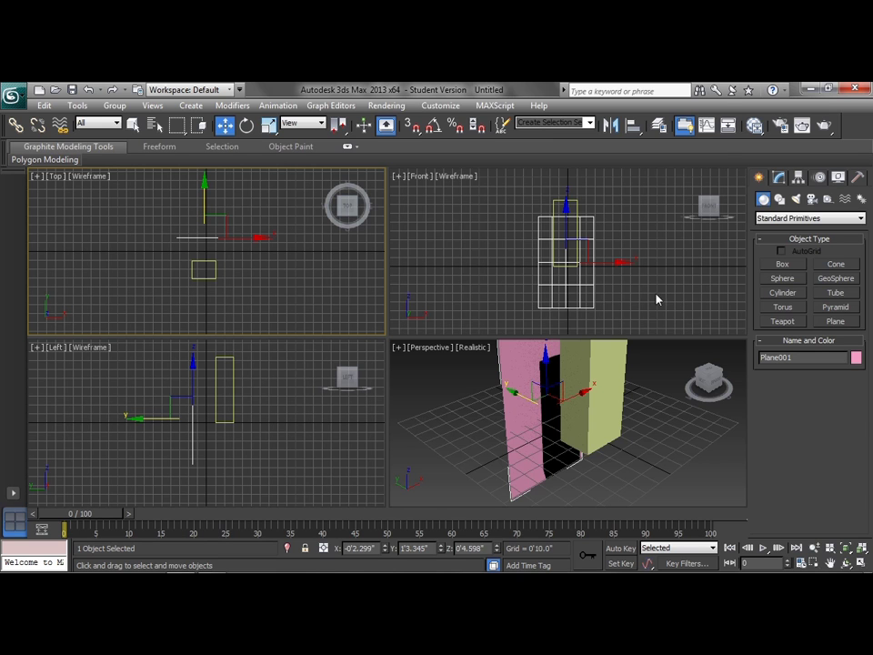
# - Add a Standard material and a Bitmap map loaded with muscleFront.jpg in the Slate Material Editor
pyautogui.click(755, 125)
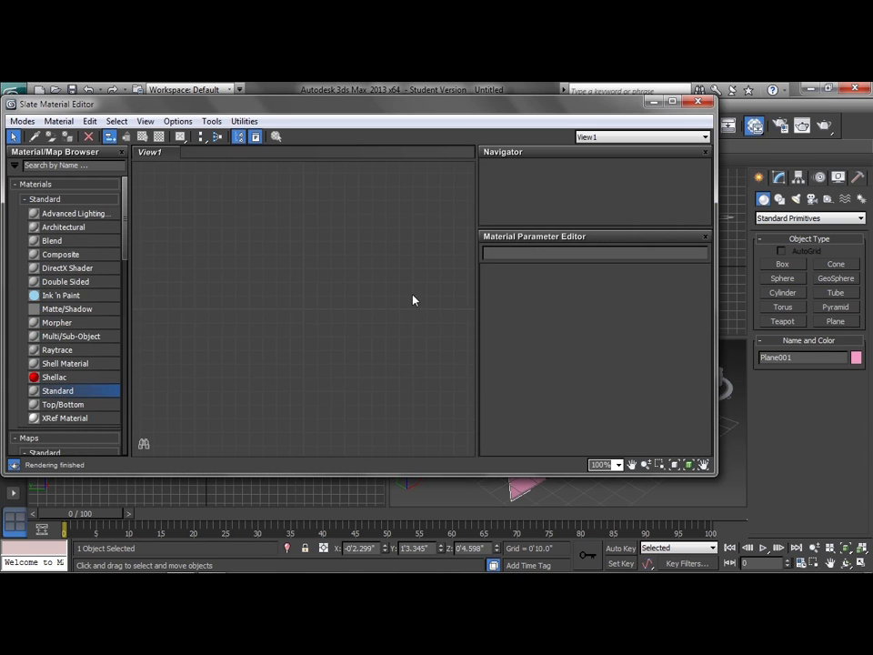
pyautogui.scroll(-2, 125, 250)
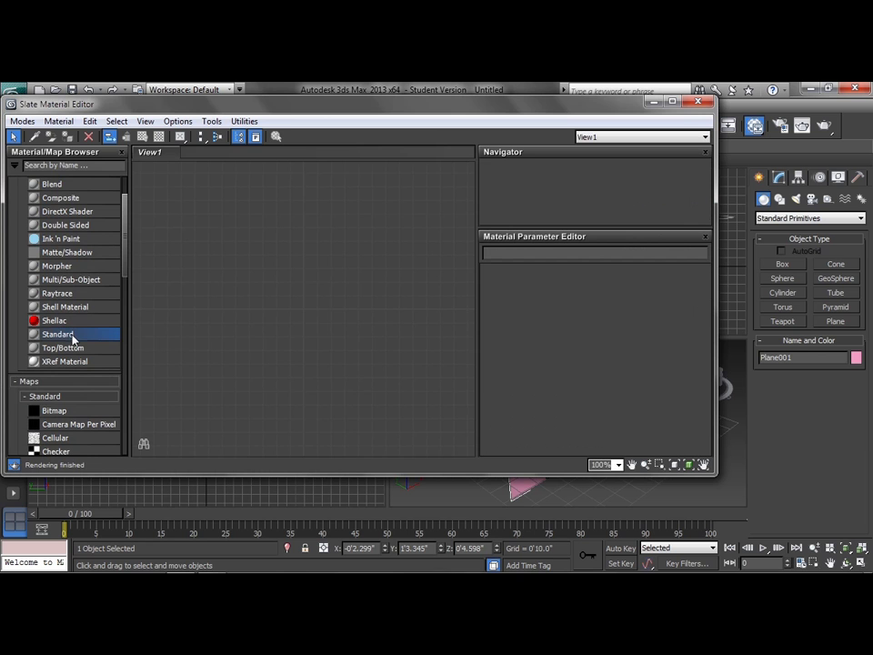
pyautogui.moveTo(65, 335); pyautogui.dragTo(326, 302)
pyautogui.moveTo(44, 411); pyautogui.dragTo(176, 273)
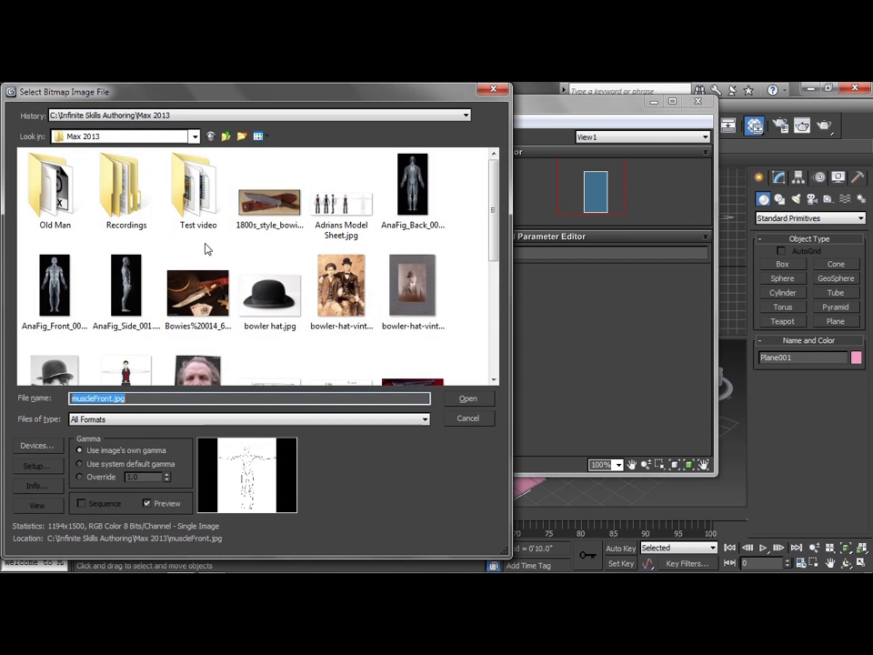
pyautogui.moveTo(492, 195); pyautogui.dragTo(493, 300)
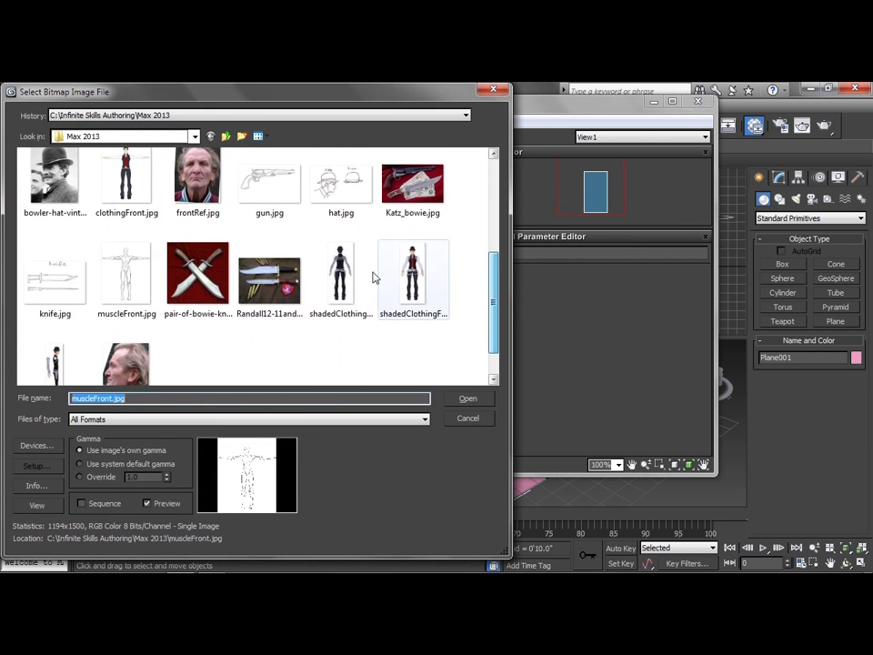
pyautogui.click(126, 272)
pyautogui.click(478, 400)
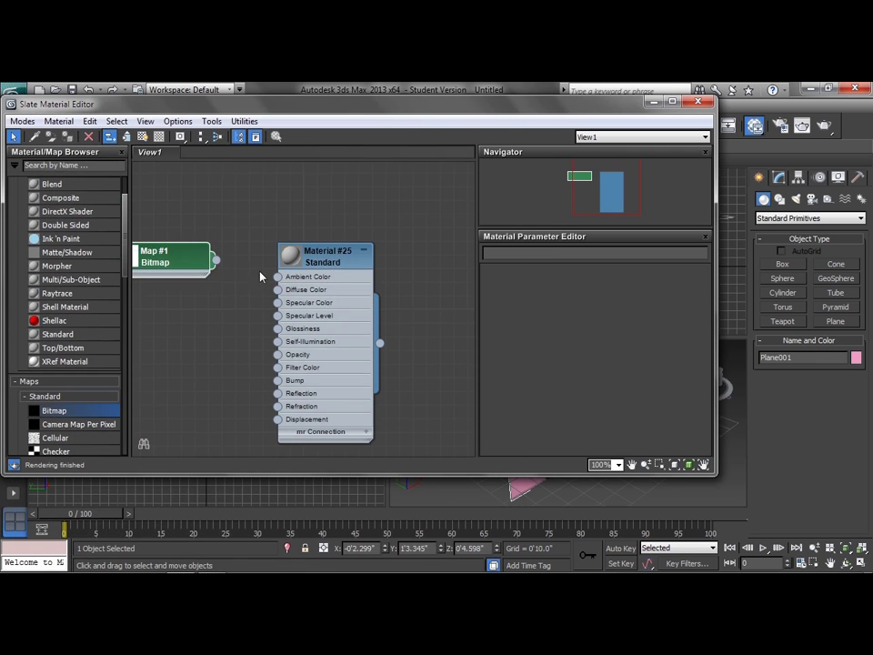
# - Connect the bitmap to the material's Diffuse Color and assign the material to the plane
pyautogui.moveTo(230, 273); pyautogui.dragTo(278, 289)
pyautogui.moveTo(341, 260); pyautogui.dragTo(382, 234, button='middle')
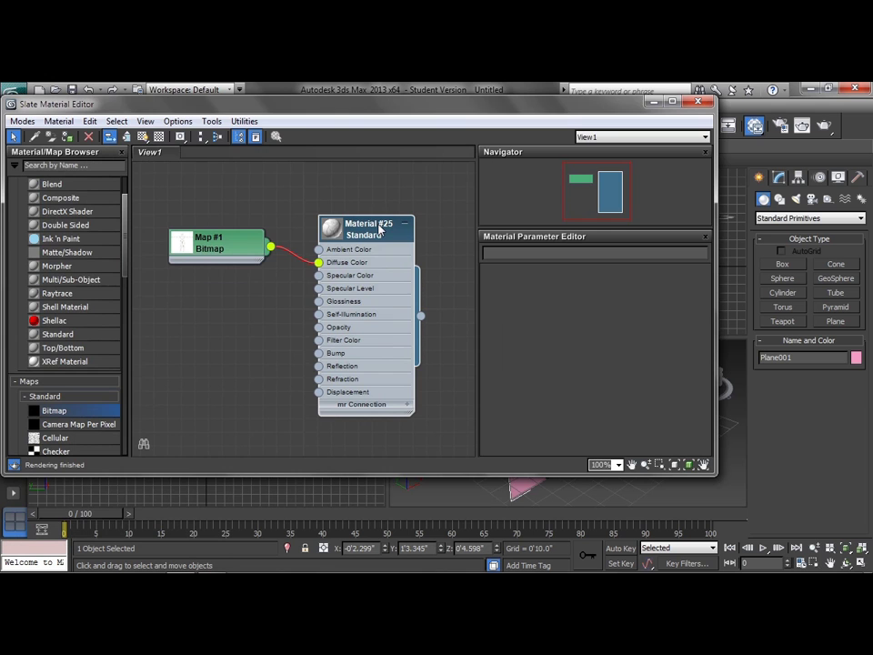
pyautogui.moveTo(395, 107); pyautogui.dragTo(195, 83)
pyautogui.click(827, 88)
pyautogui.moveTo(344, 108); pyautogui.dragTo(130, 123)
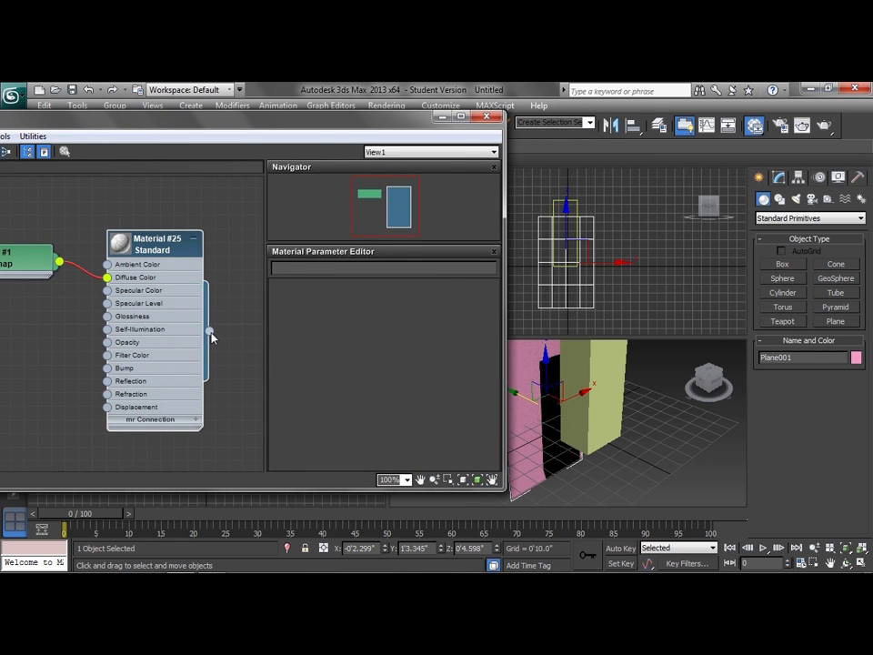
pyautogui.moveTo(209, 331); pyautogui.dragTo(517, 423)
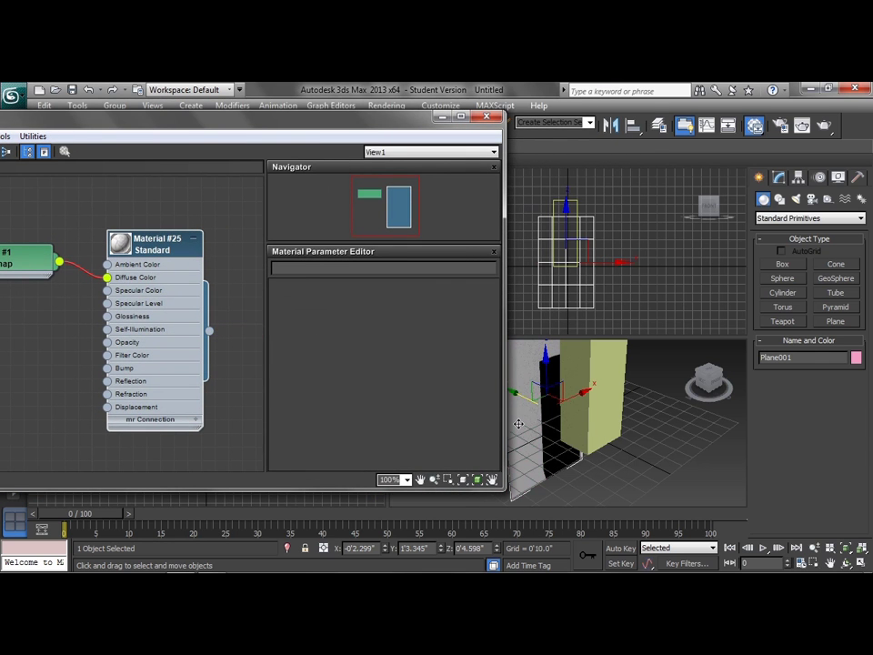
# - Turn on display of the Standard material's shaded map in the viewport and uncover the Perspective view
pyautogui.moveTo(129, 216); pyautogui.dragTo(163, 220, button='middle')
pyautogui.moveTo(194, 120); pyautogui.dragTo(350, 116)
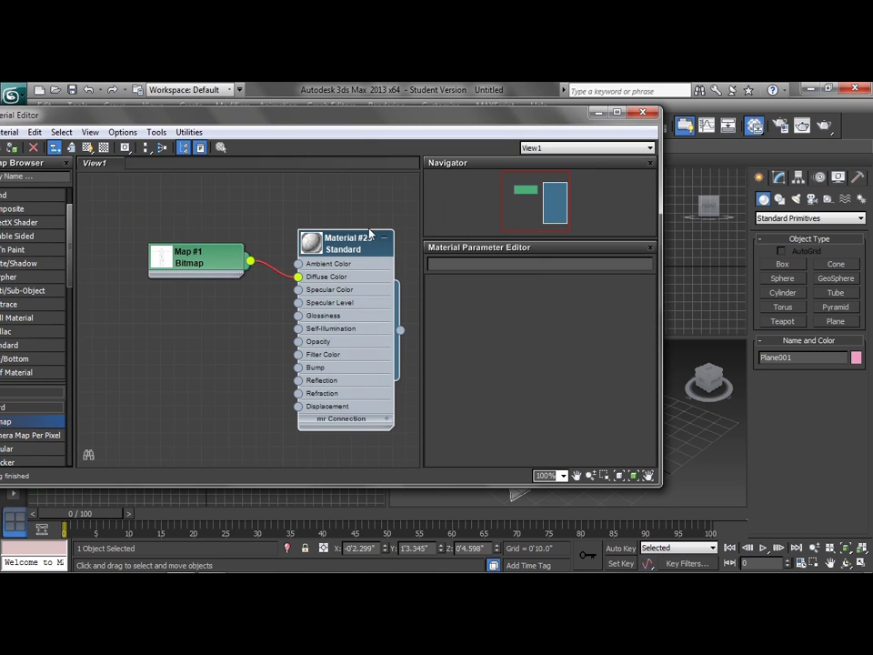
pyautogui.click(198, 263)
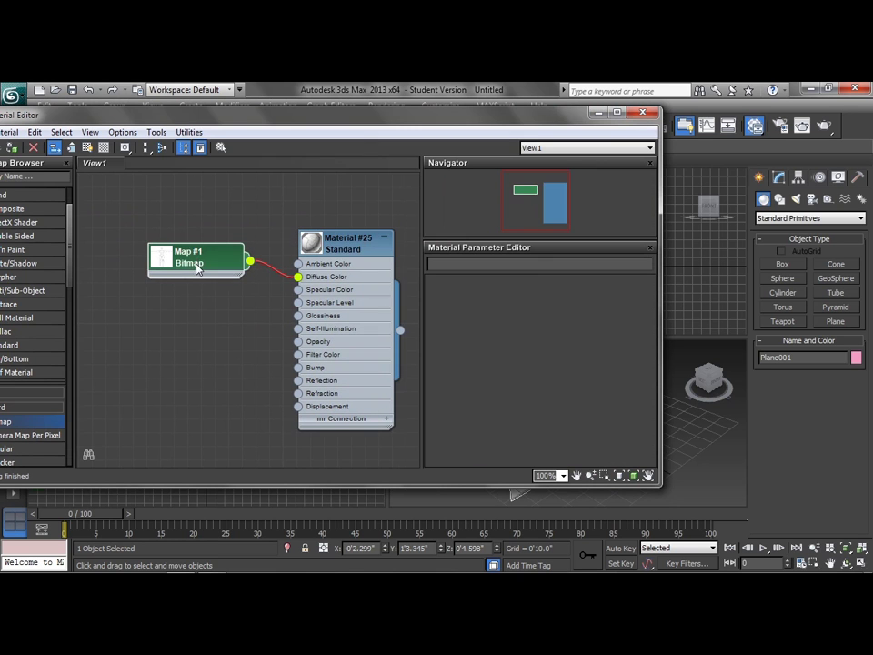
pyautogui.click(341, 249)
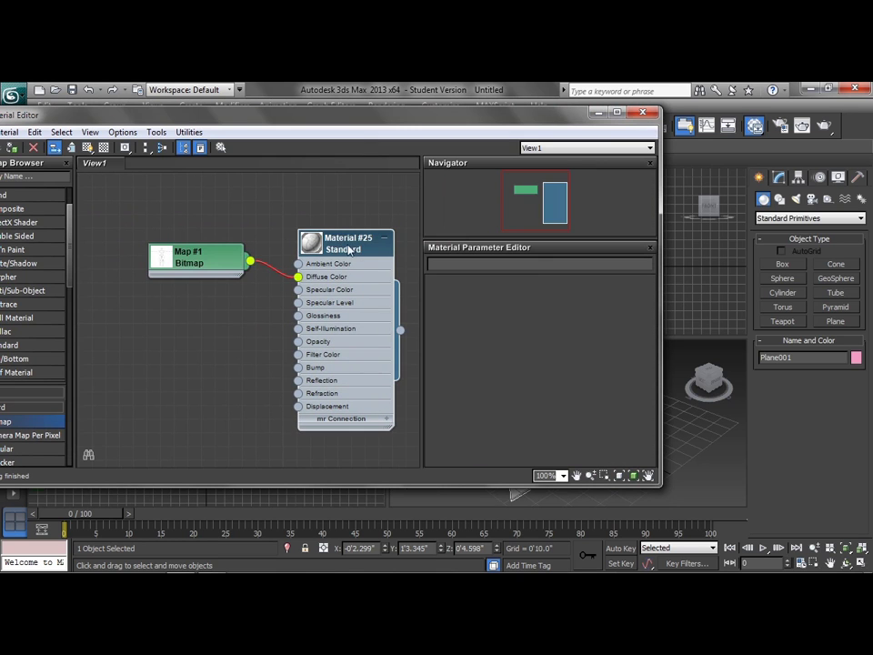
pyautogui.click(89, 149)
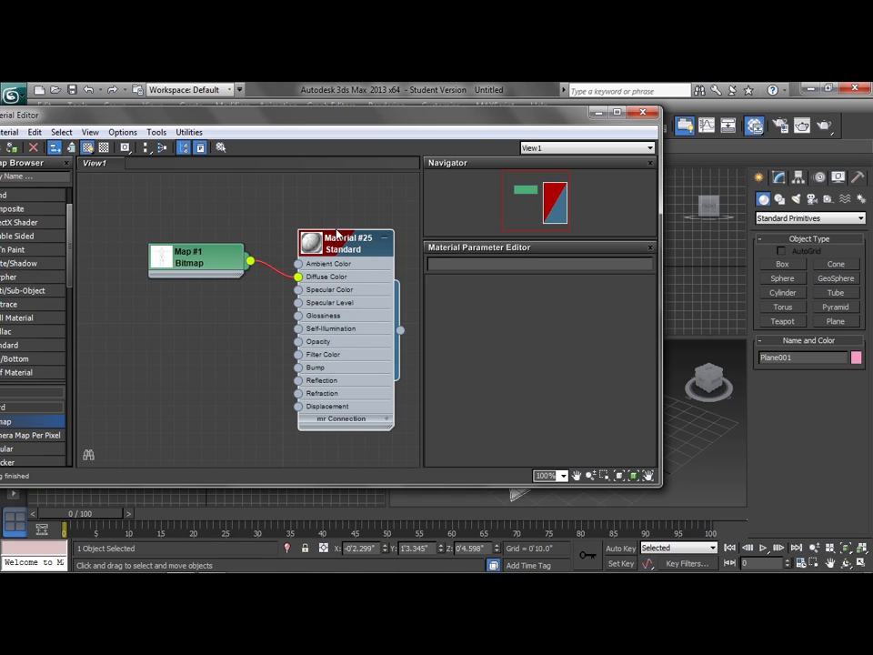
pyautogui.moveTo(469, 139); pyautogui.dragTo(255, 137)
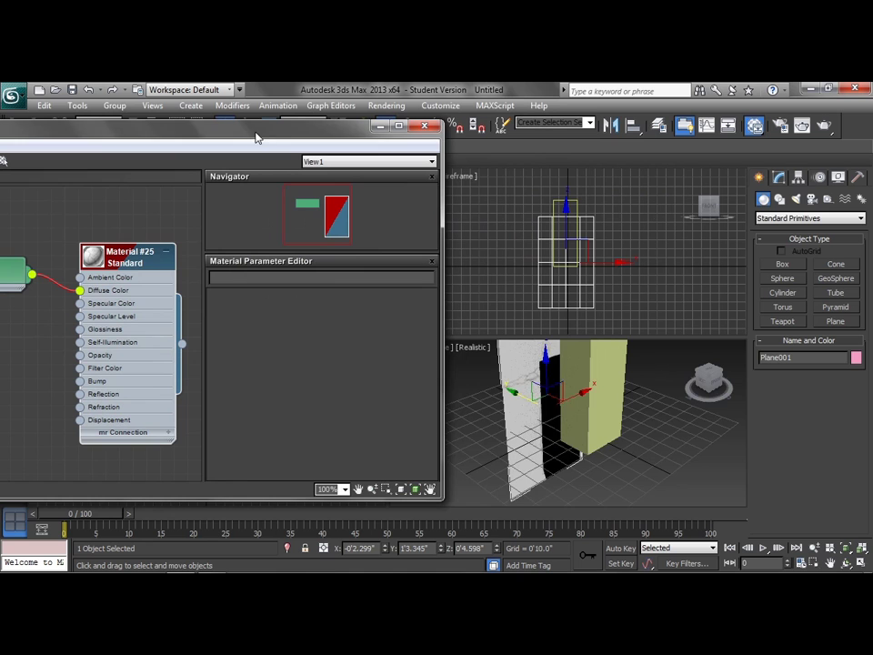
# - Switch the Perspective view from Realistic to Shaded display and close the Slate Material Editor
pyautogui.scroll(6, 552, 382)
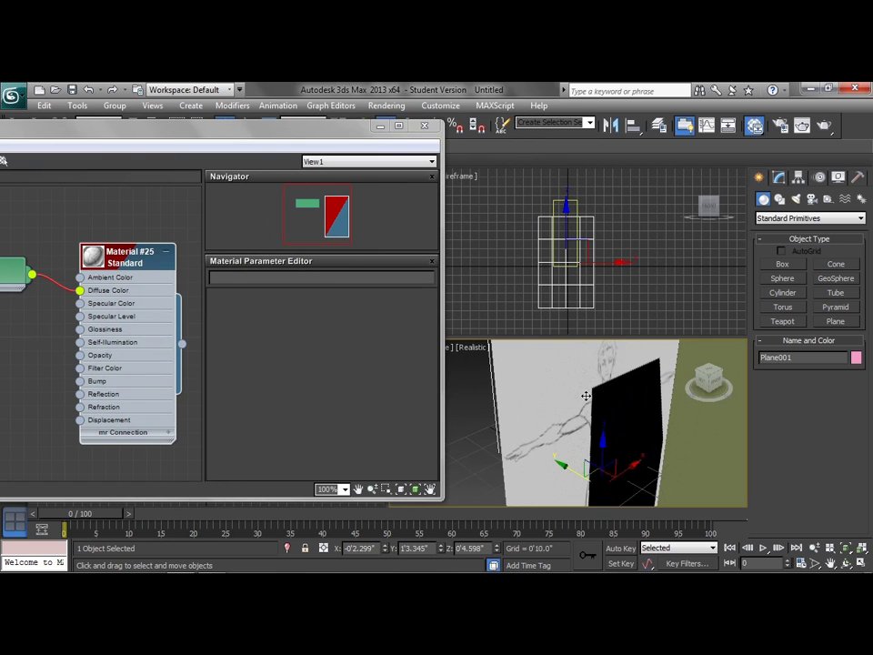
pyautogui.moveTo(586, 401); pyautogui.dragTo(602, 380, button='middle')
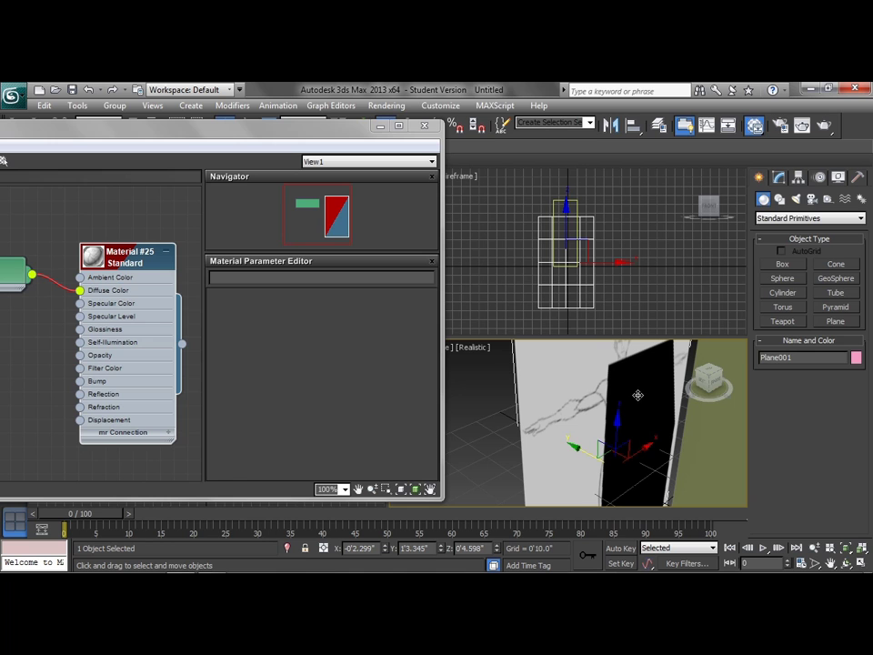
pyautogui.click(473, 346)
pyautogui.click(507, 135)
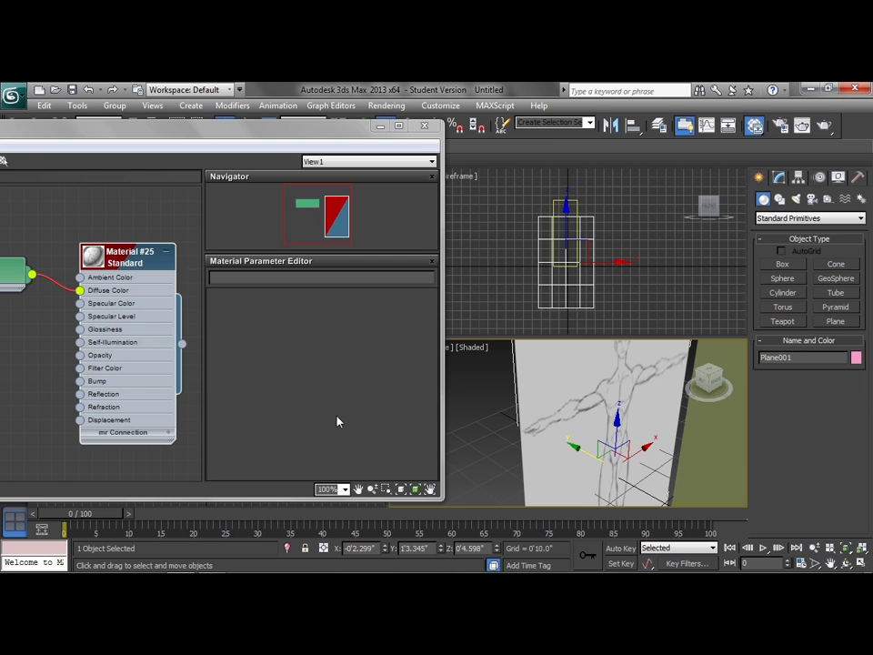
pyautogui.moveTo(254, 132); pyautogui.dragTo(597, 134)
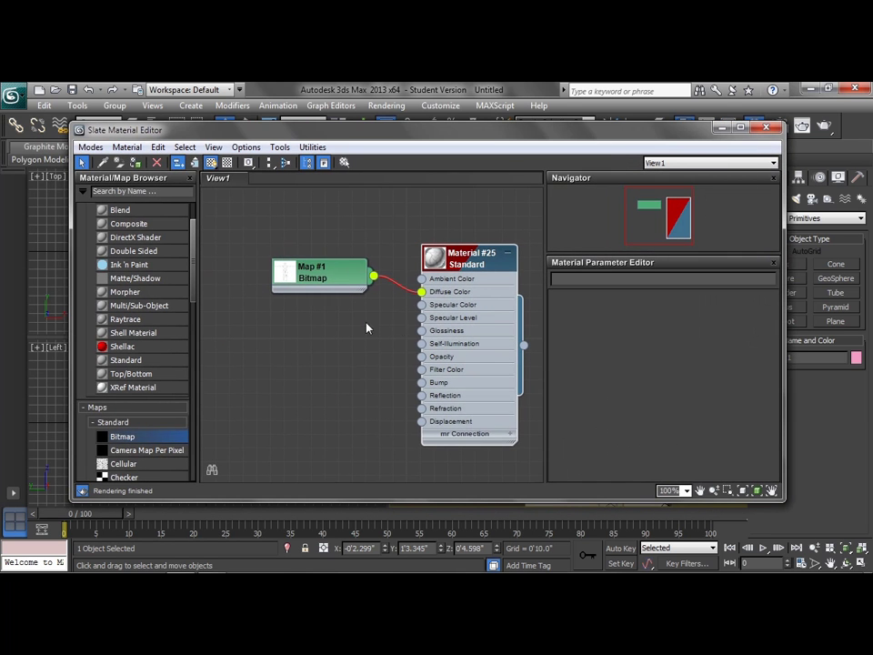
pyautogui.moveTo(347, 319); pyautogui.dragTo(341, 316, button='middle')
pyautogui.click(766, 128)
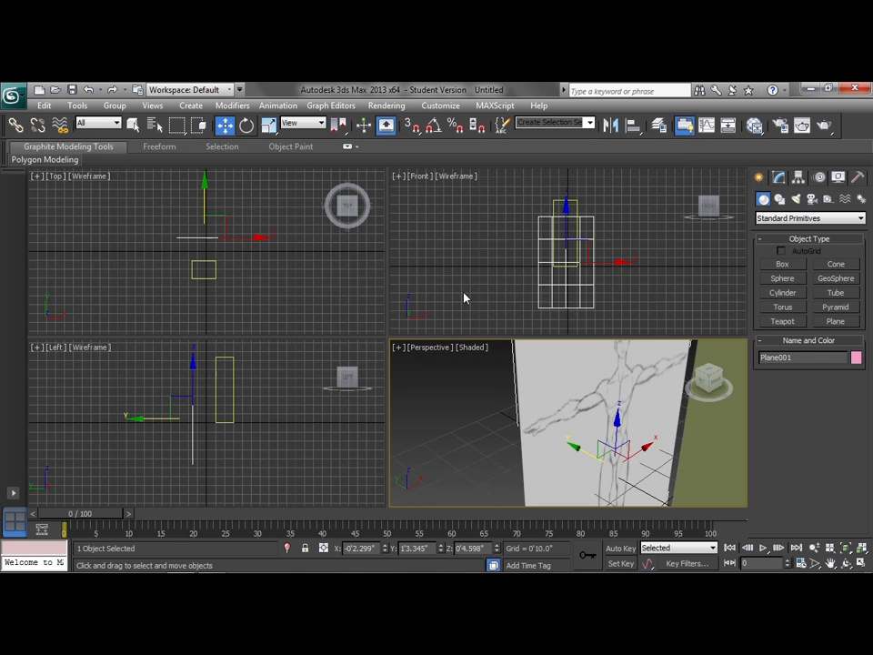
# - Add a UVW Map modifier to the textured plane
pyautogui.moveTo(603, 403); pyautogui.dragTo(585, 406, button='middle')
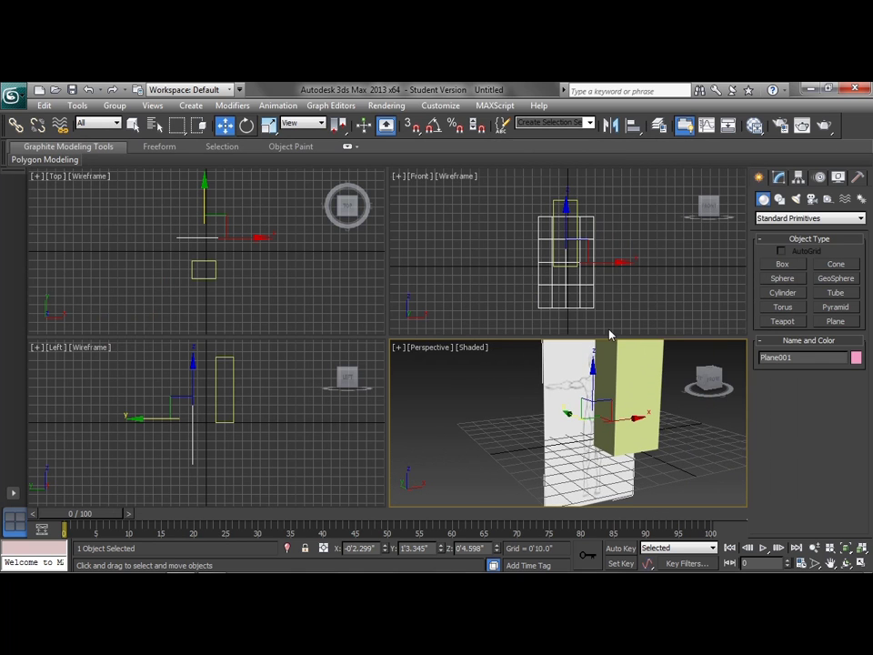
pyautogui.click(780, 177)
pyautogui.click(860, 214)
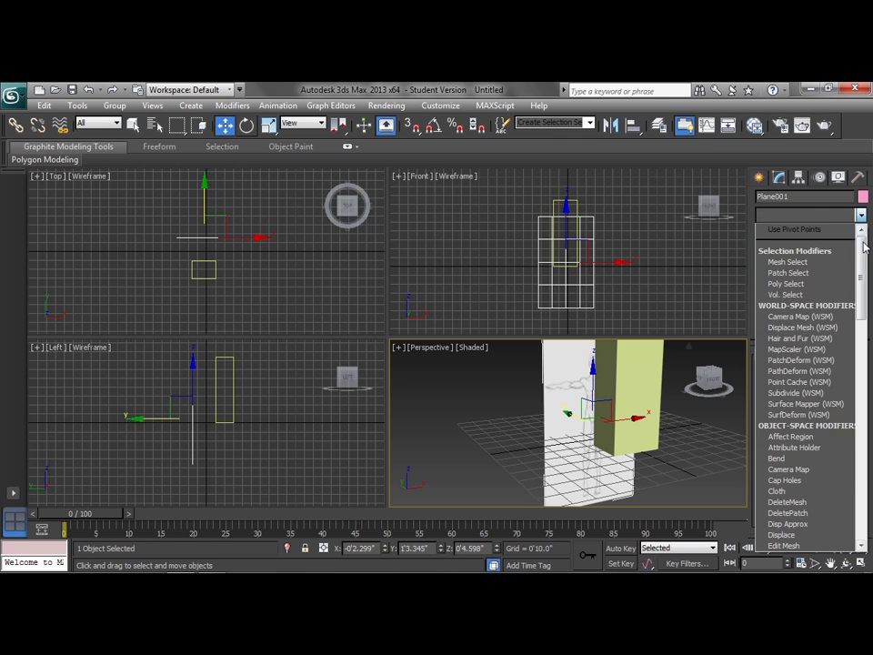
pyautogui.moveTo(862, 241); pyautogui.dragTo(865, 480)
pyautogui.click(784, 447)
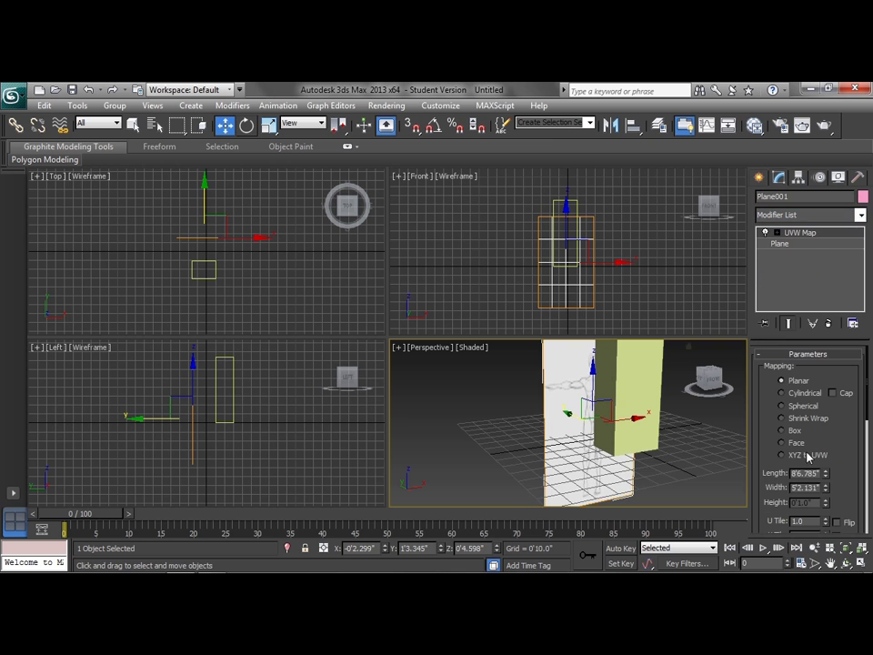
# - Use Bitmap Fit on the UVW Map to match the mapping's proportions to muscleFront.jpg
pyautogui.scroll(-3, 757, 425)
pyautogui.scroll(-5, 757, 424)
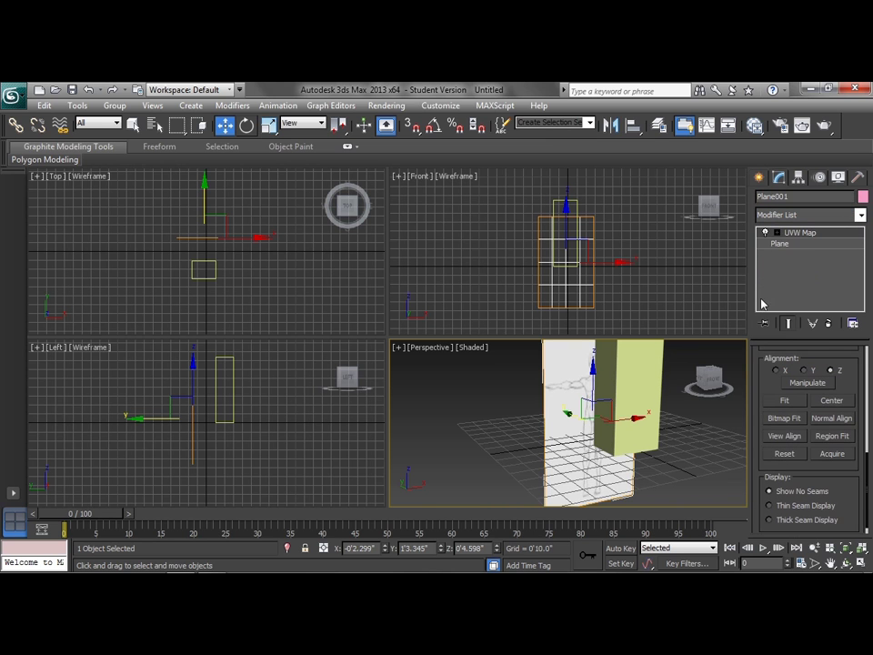
pyautogui.click(788, 418)
pyautogui.scroll(-5, 273, 264)
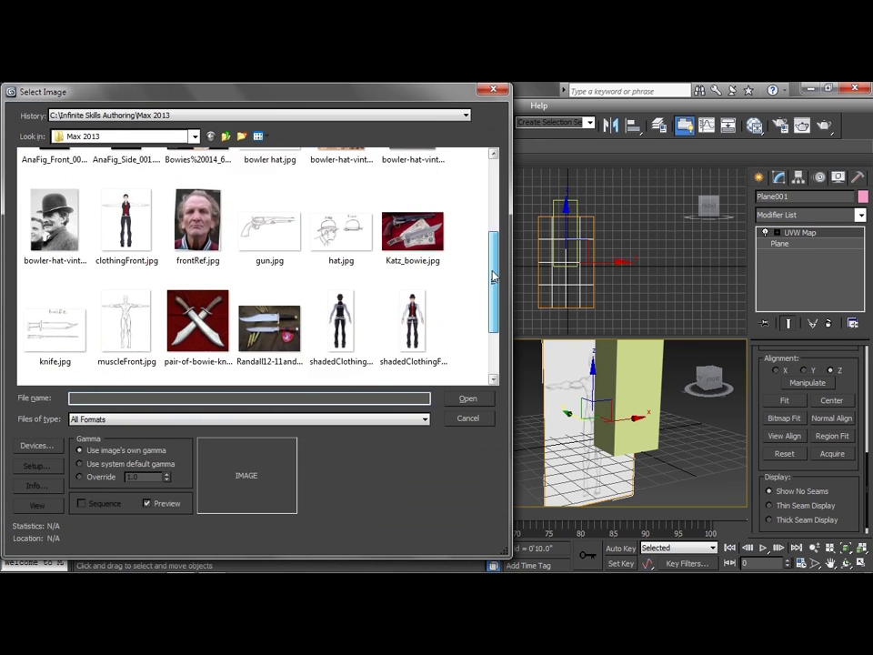
pyautogui.click(135, 286)
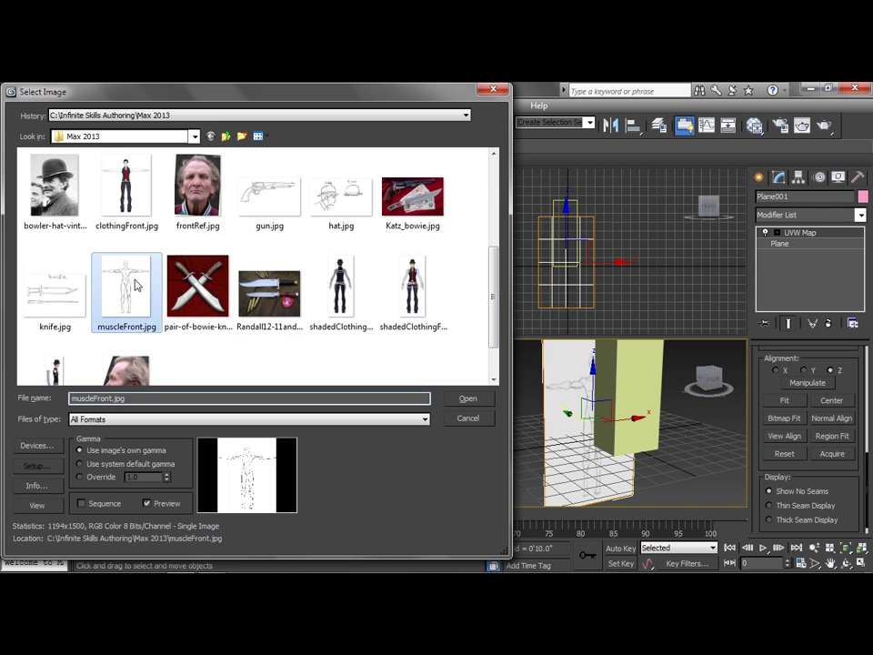
pyautogui.click(472, 399)
# - Widen the base Plane object to about 6'9.9" so it fills the fitted mapping area
pyautogui.keyDown('alt'); pyautogui.moveTo(512, 425); pyautogui.dragTo(528, 432, button='middle'); pyautogui.keyUp('alt')
pyautogui.hotkey('alt', 'w')
pyautogui.scroll(5, 396, 300)
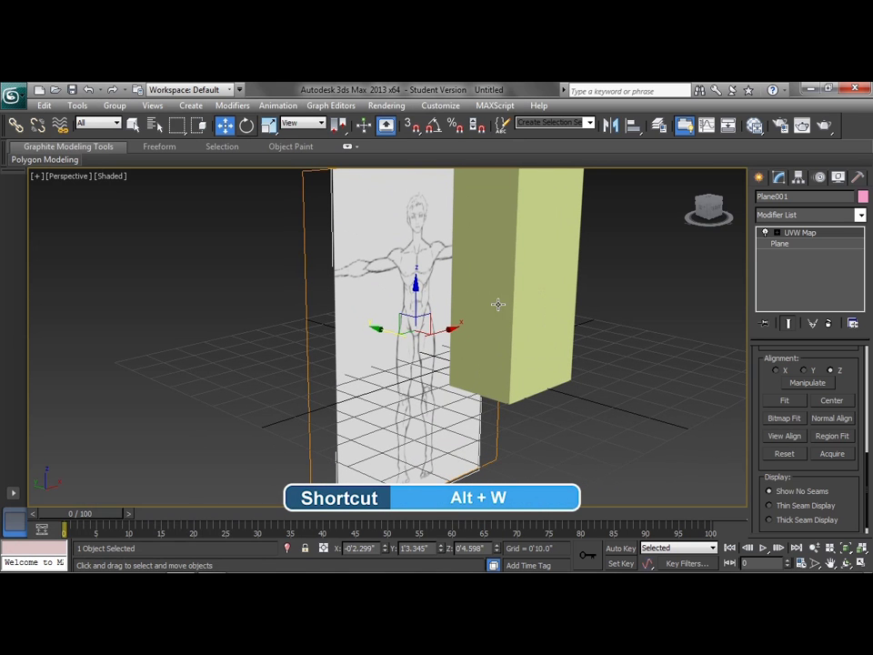
pyautogui.click(797, 246)
pyautogui.moveTo(853, 388); pyautogui.dragTo(852, 362)
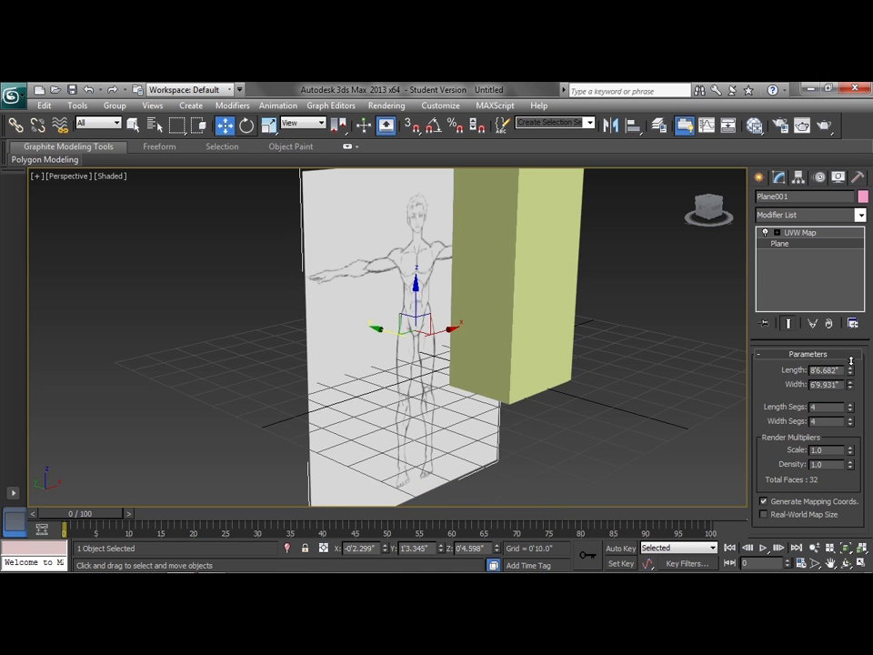
# - Return to the plane's UVW Map modifier and raise the plane vertically to Z about 3'1.2"
pyautogui.click(799, 233)
pyautogui.scroll(-4, 331, 263)
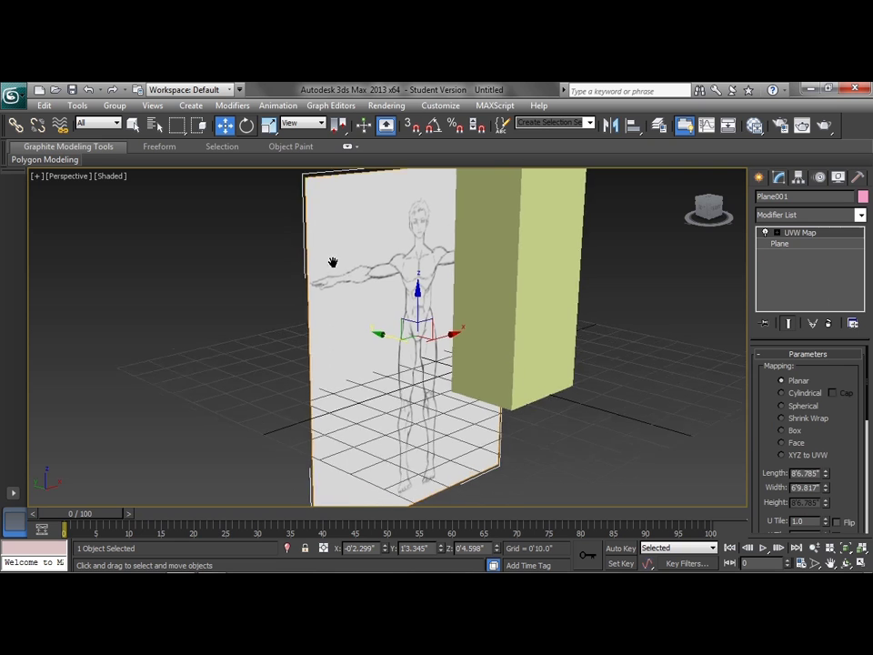
pyautogui.keyDown('alt'); pyautogui.moveTo(398, 302); pyautogui.dragTo(407, 325, button='middle'); pyautogui.keyUp('alt')
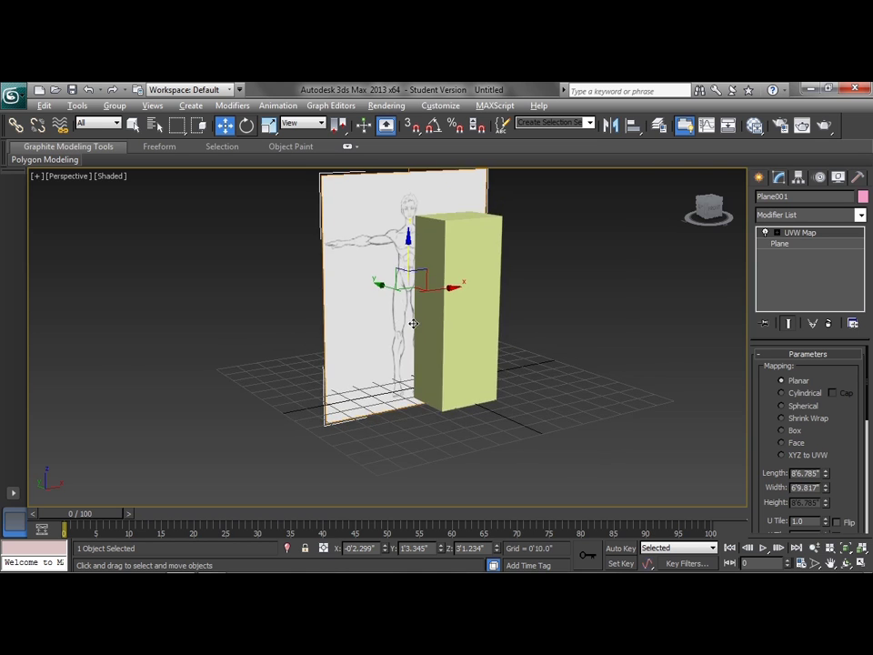
# - Switch the Front view to Shaded display and hide its grid
pyautogui.hotkey('alt', 'w')
pyautogui.click(457, 177)
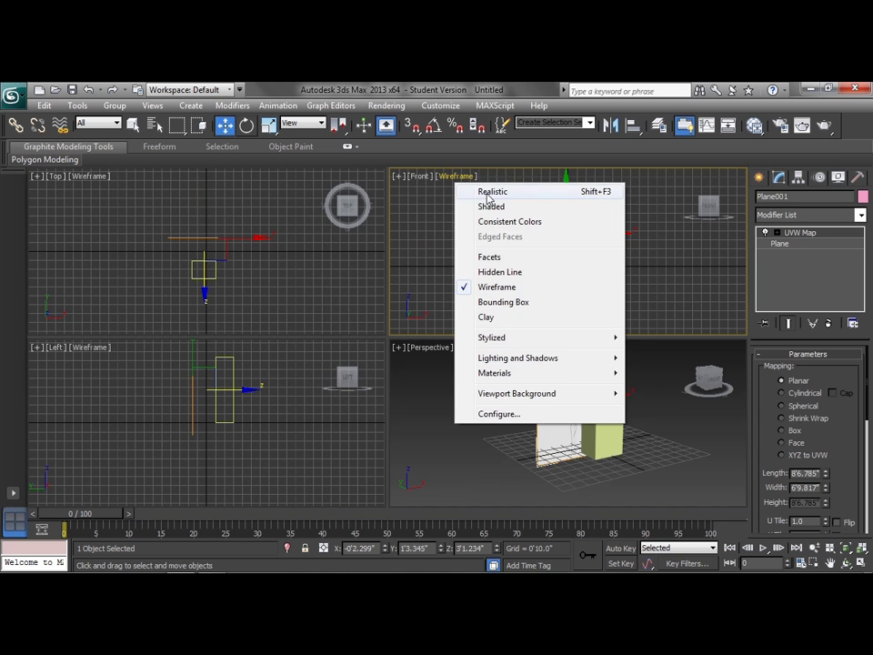
pyautogui.click(491, 205)
pyautogui.scroll(2, 537, 262)
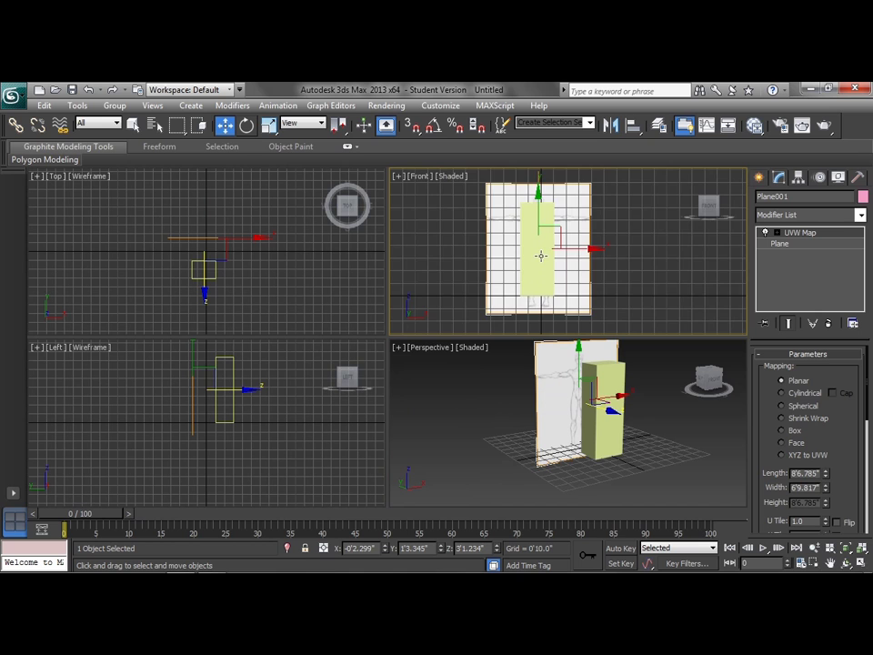
pyautogui.press('F4')
pyautogui.moveTo(533, 259); pyautogui.dragTo(532, 267, button='middle')
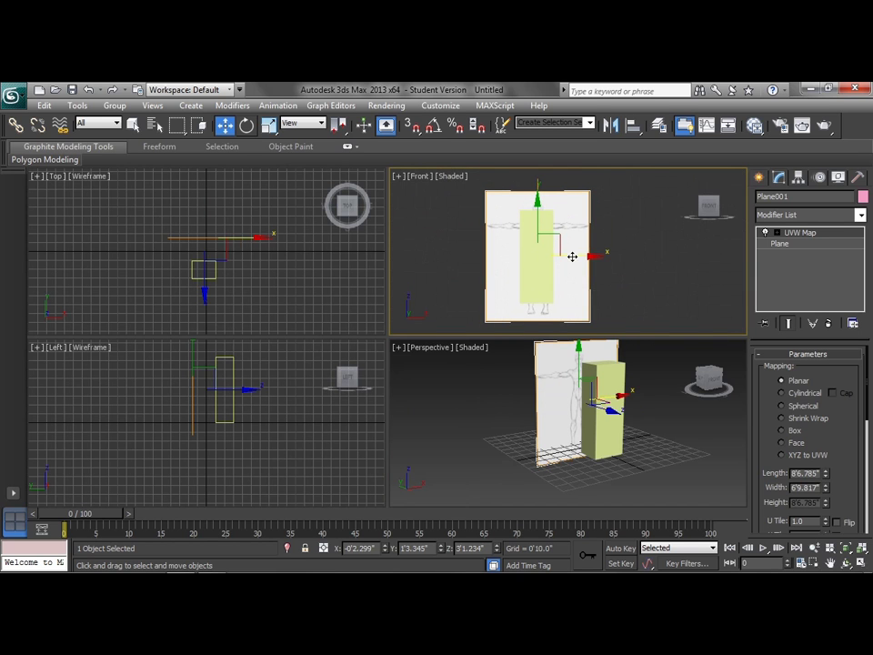
# - Move the plane along X to about 2'10" so the figure stands clear of the box, and maximize the Front view
pyautogui.moveTo(572, 256); pyautogui.dragTo(618, 256)
pyautogui.scroll(3, 575, 271)
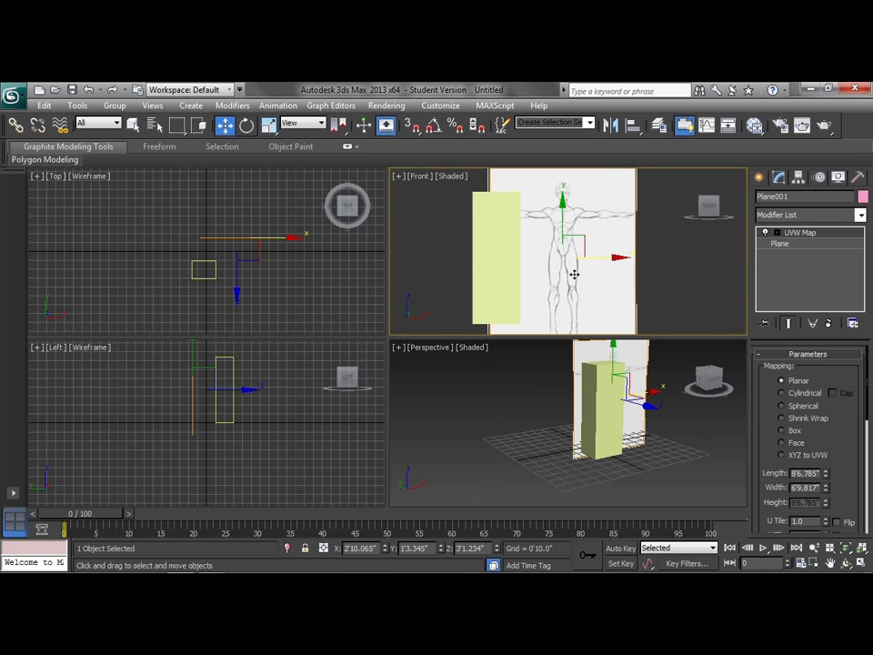
pyautogui.moveTo(575, 275); pyautogui.dragTo(577, 255, button='middle')
pyautogui.hotkey('alt', 'w')
pyautogui.moveTo(458, 265); pyautogui.dragTo(473, 257, button='middle')
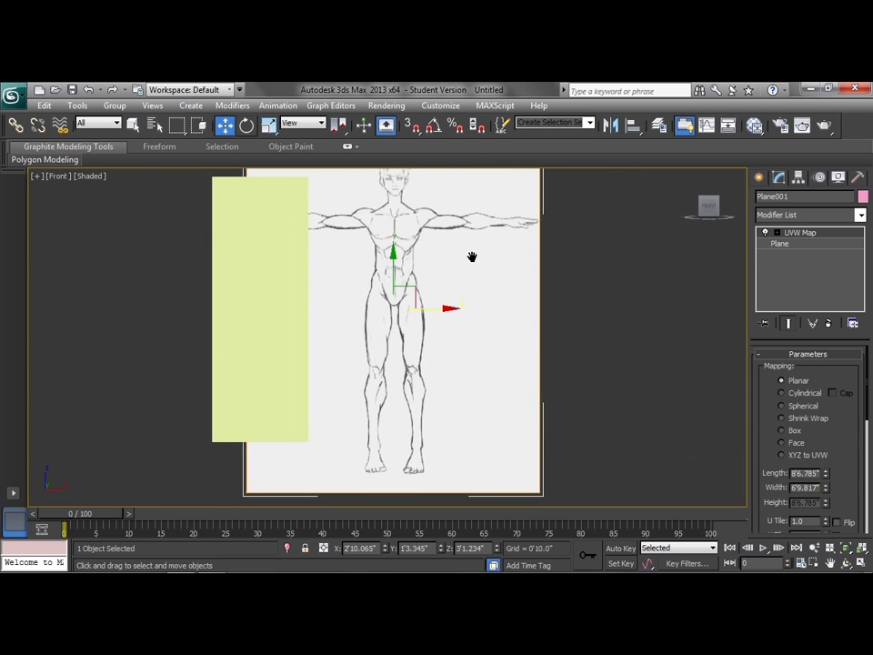
pyautogui.scroll(-2, 478, 253)
# - Uniformly scale the plane down until the figure roughly matches the box's height, and move it to about X 1'3", Z 3'3.1"
pyautogui.rightClick(452, 282)
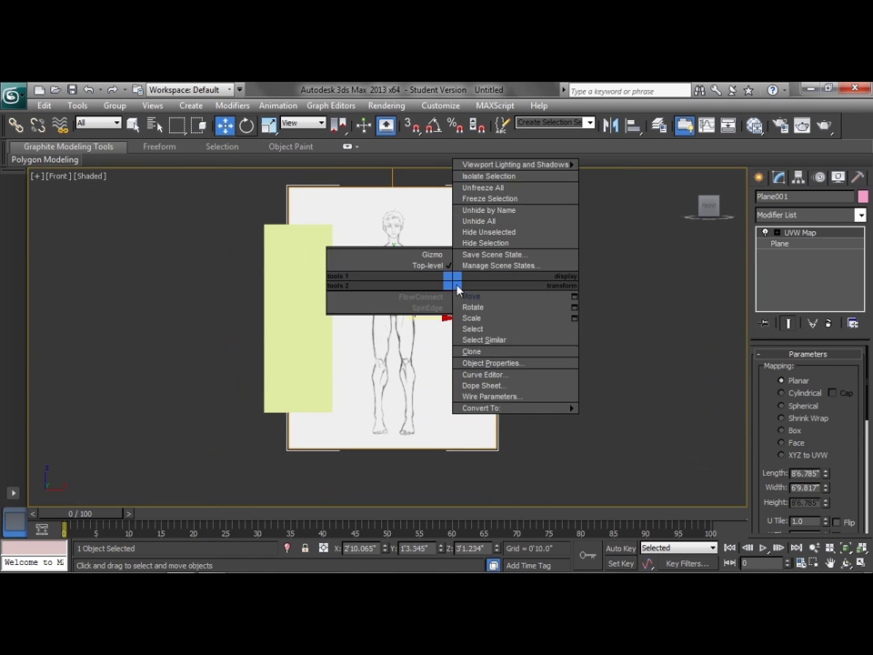
pyautogui.click(484, 317)
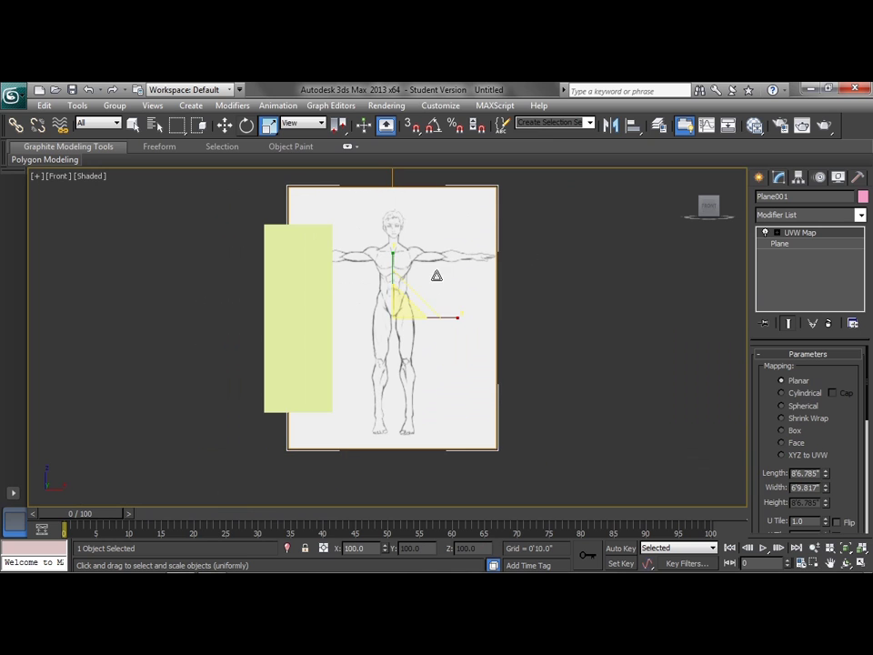
pyautogui.moveTo(440, 273); pyautogui.dragTo(365, 289)
pyautogui.rightClick(441, 285)
pyautogui.click(469, 297)
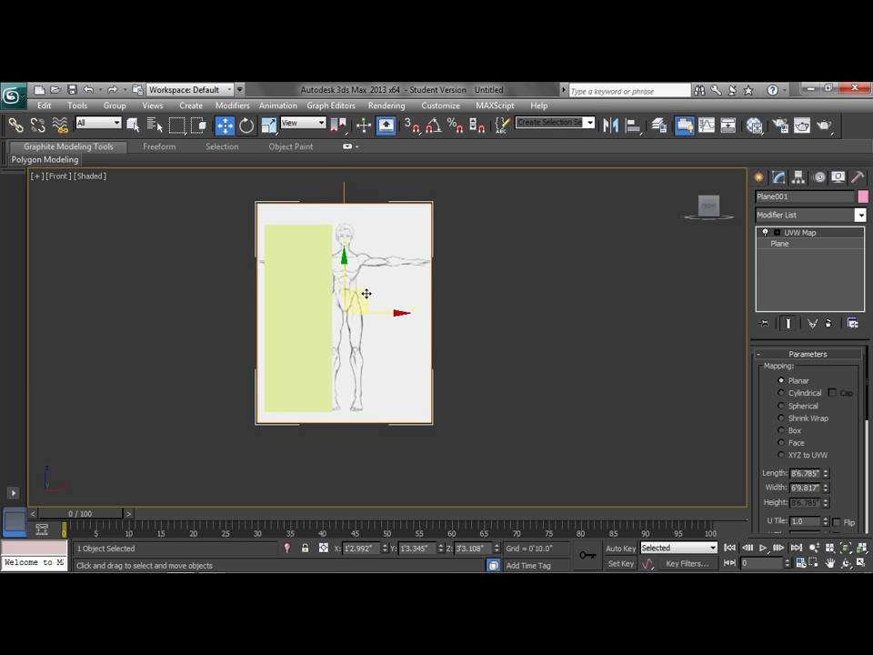
pyautogui.scroll(3, 400, 278)
pyautogui.moveTo(401, 279); pyautogui.dragTo(412, 297, button='middle')
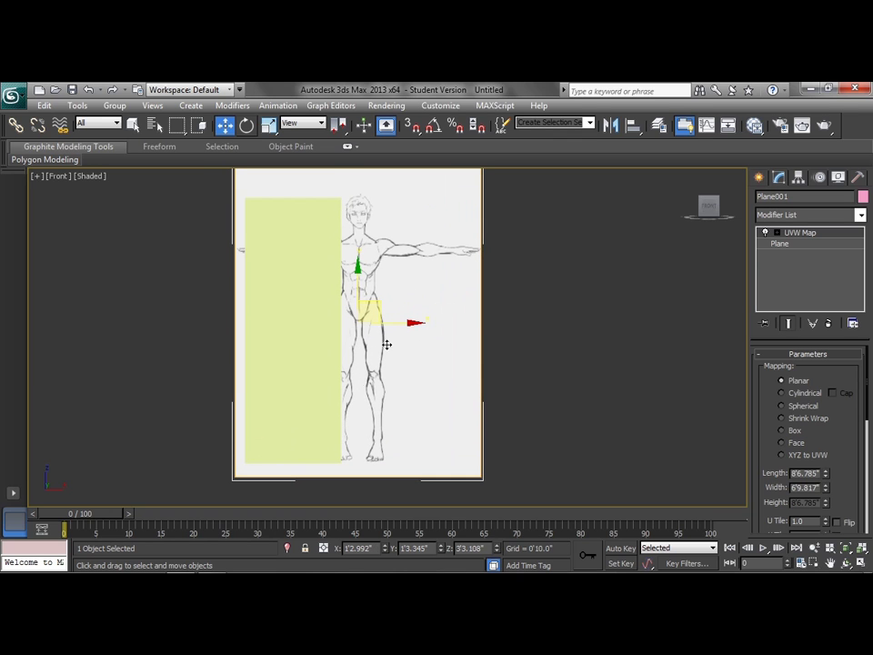
# - Scale the plane down slightly more and nudge it to line up the figure's head and feet with the box
pyautogui.rightClick(421, 277)
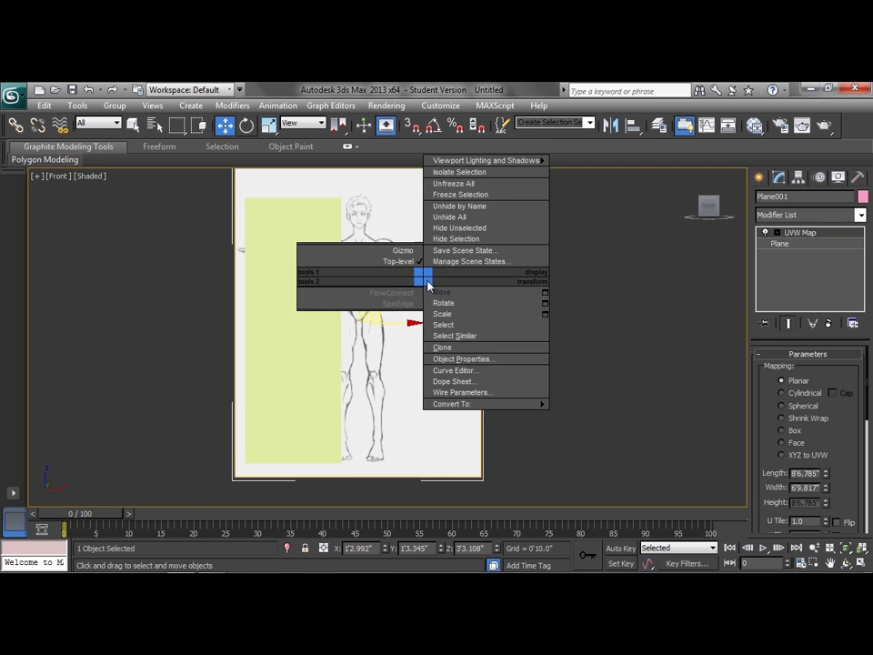
pyautogui.click(445, 301)
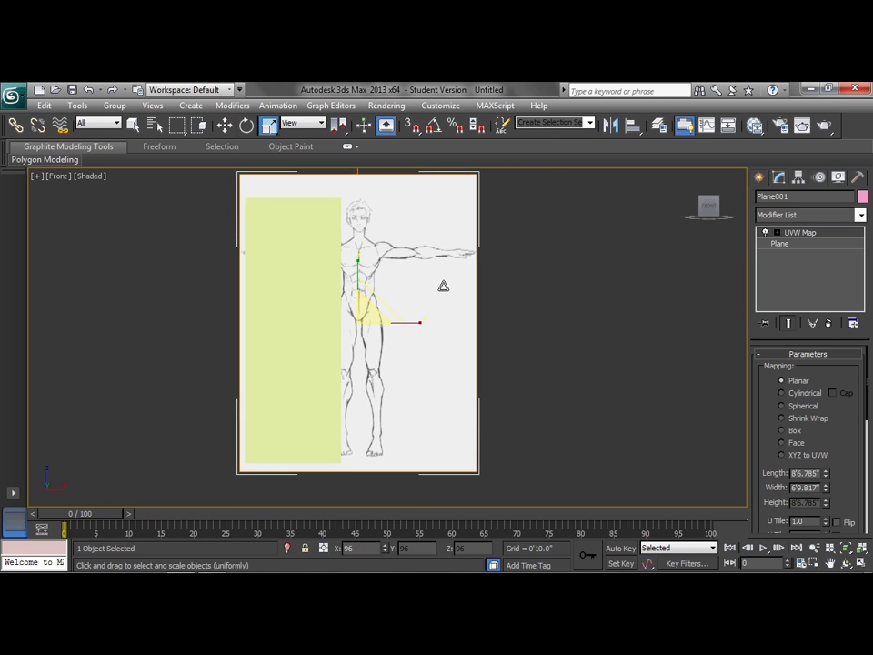
pyautogui.rightClick(443, 286)
pyautogui.click(459, 293)
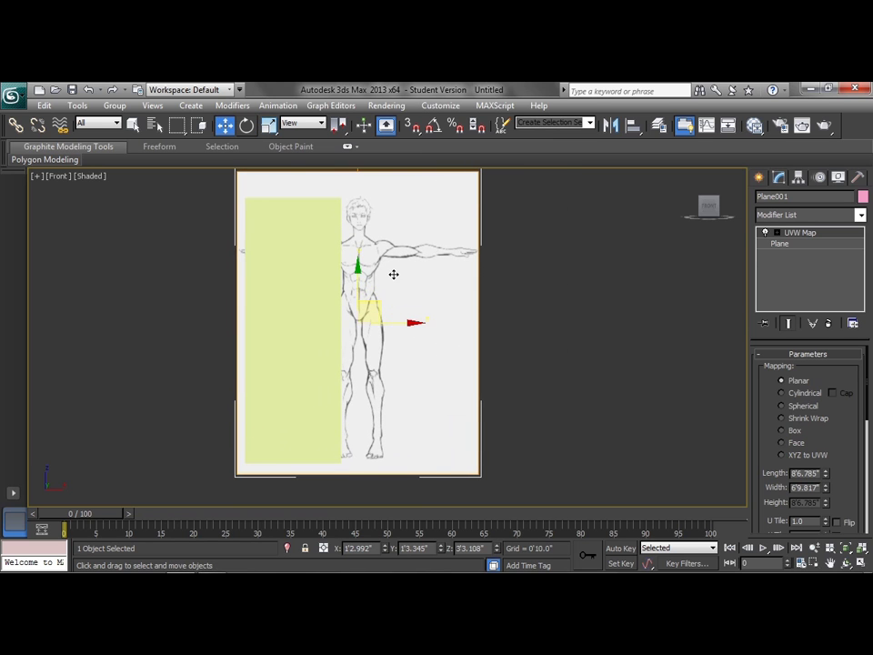
pyautogui.moveTo(380, 307)
pyautogui.mouseDown()
pyautogui.moveTo(349, 302)
pyautogui.moveTo(374, 305)
pyautogui.mouseUp()
# - Turn on Display as Box for the box in its Object Properties
pyautogui.click(295, 236)
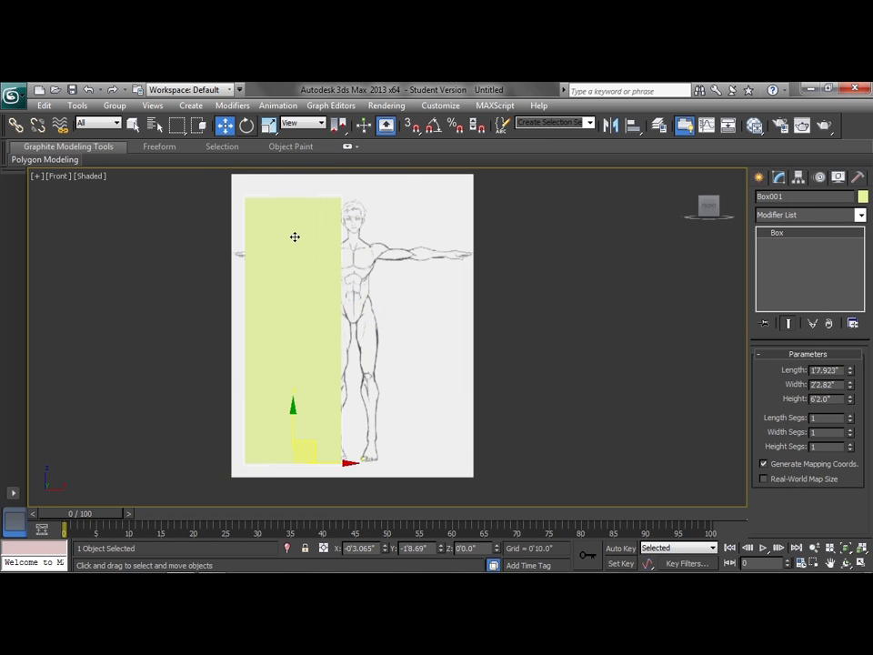
pyautogui.rightClick(283, 230)
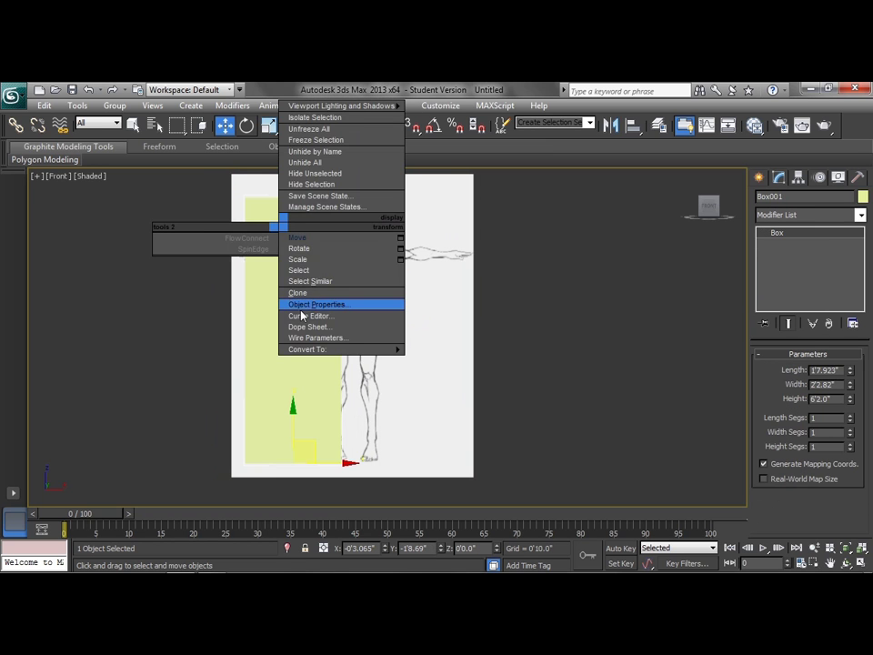
pyautogui.click(309, 304)
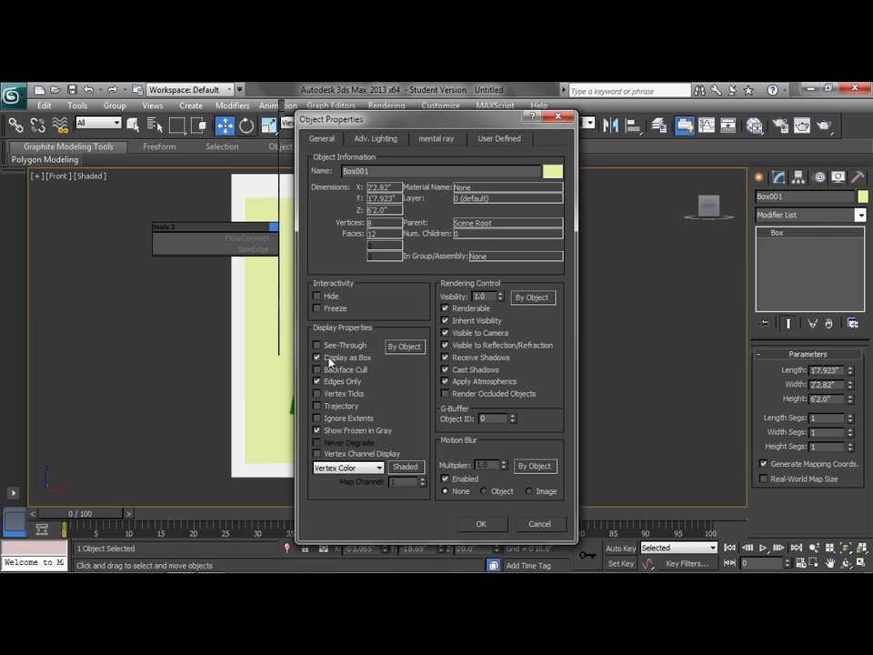
pyautogui.click(318, 357)
pyautogui.click(484, 526)
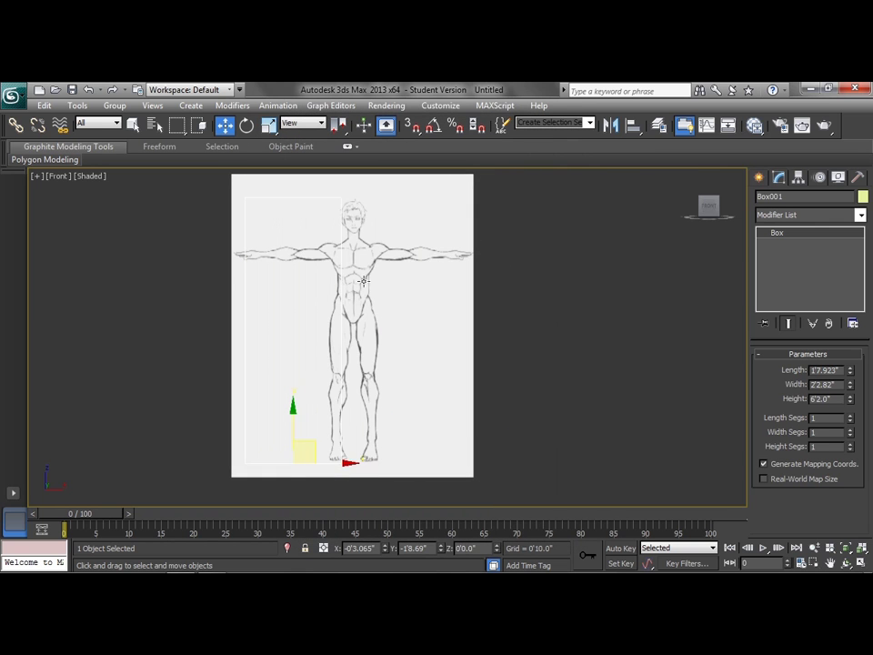
# - Move the plane to about X 0'9.1", Z 3'2.5" so the figure overlaps the box's edge
pyautogui.moveTo(384, 283)
pyautogui.mouseDown(button='middle')
pyautogui.moveTo(462, 284)
pyautogui.moveTo(384, 283)
pyautogui.mouseUp(button='middle')
pyautogui.click(292, 334)
pyautogui.moveTo(414, 306); pyautogui.dragTo(390, 303)
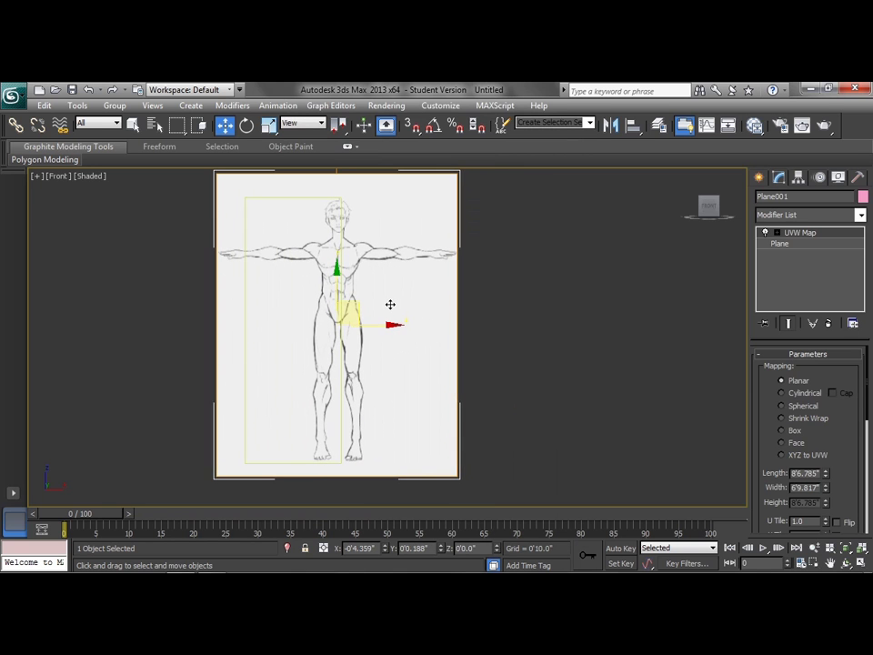
# - Uniformly scale the plane to about 84.6% so the figure spans the box's full height
pyautogui.rightClick(411, 296)
pyautogui.click(429, 333)
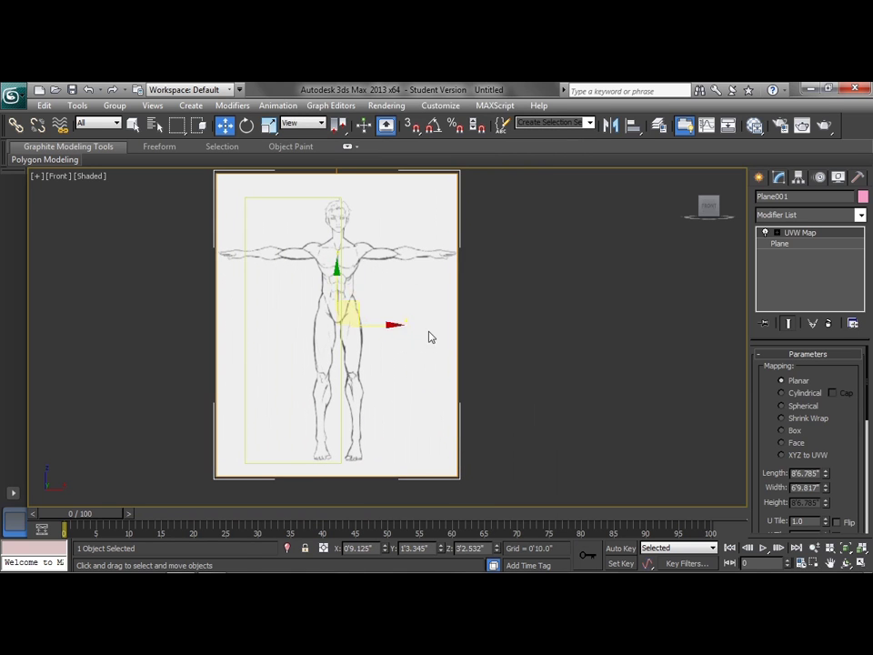
pyautogui.moveTo(416, 313); pyautogui.dragTo(415, 311)
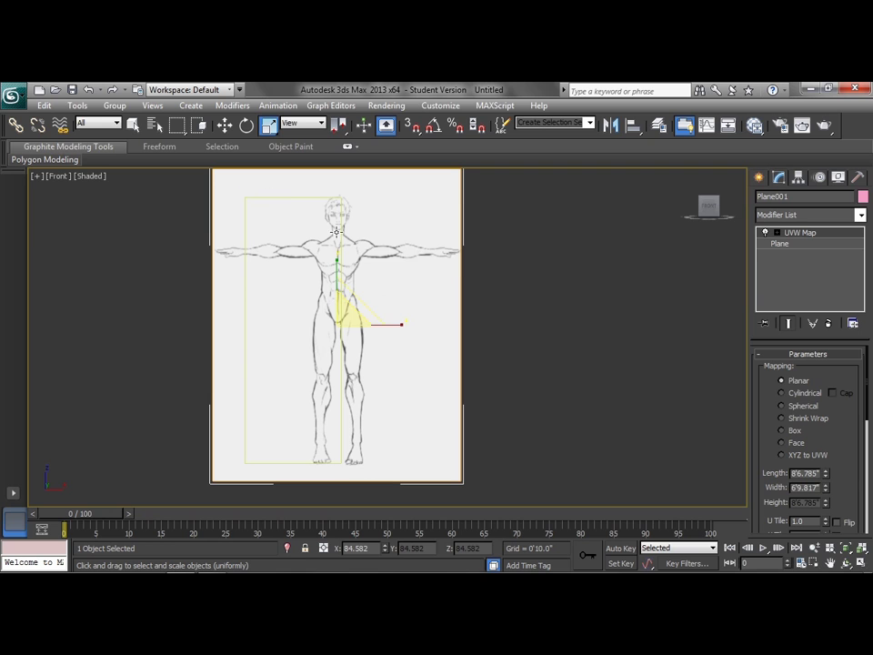
pyautogui.rightClick(495, 278)
pyautogui.click(512, 278)
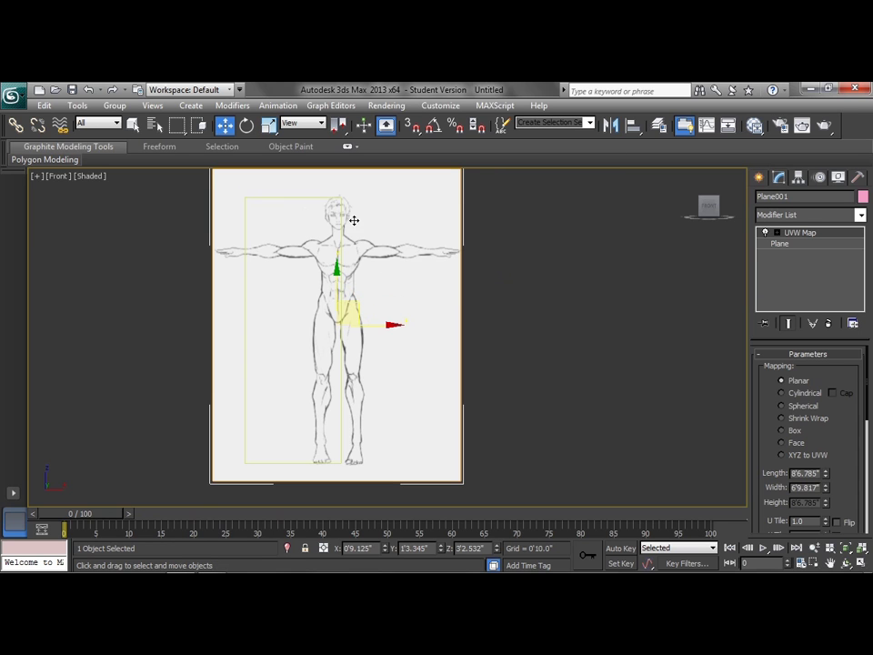
# - Delete the height reference box and restore the four-viewport layout
pyautogui.click(289, 196)
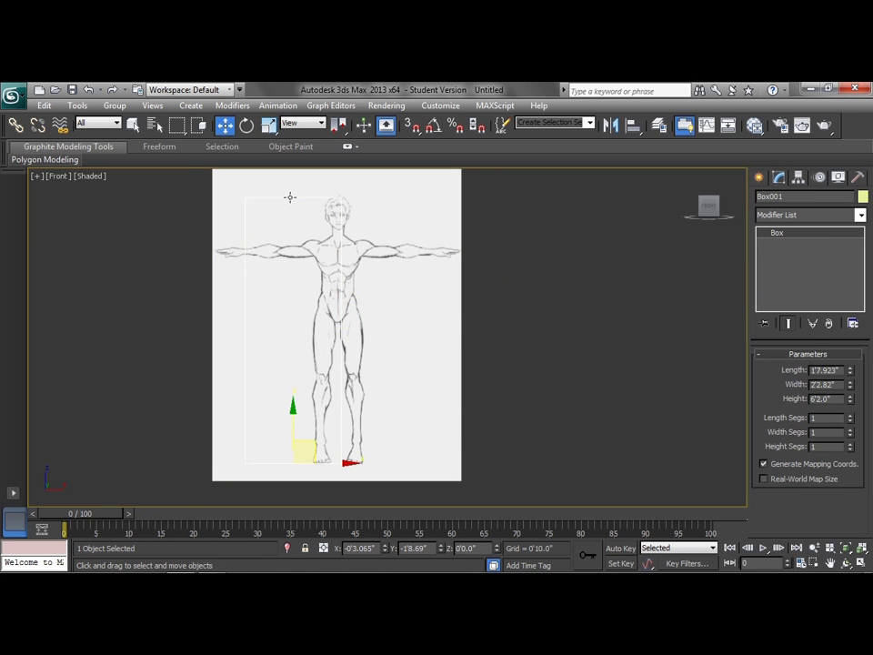
pyautogui.press('Delete')
pyautogui.hotkey('alt', 'w')
# - Rename the plane to "front reference"
pyautogui.click(557, 247)
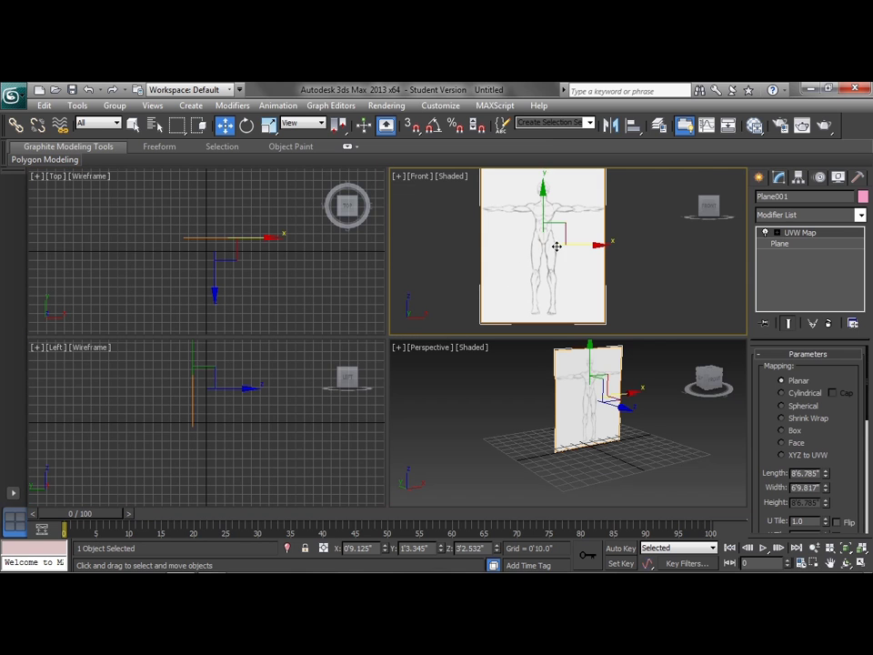
pyautogui.doubleClick(778, 197)
pyautogui.write('front reference')
# - Centre the front reference plane by resetting its X position to 0
pyautogui.rightClick(273, 264)
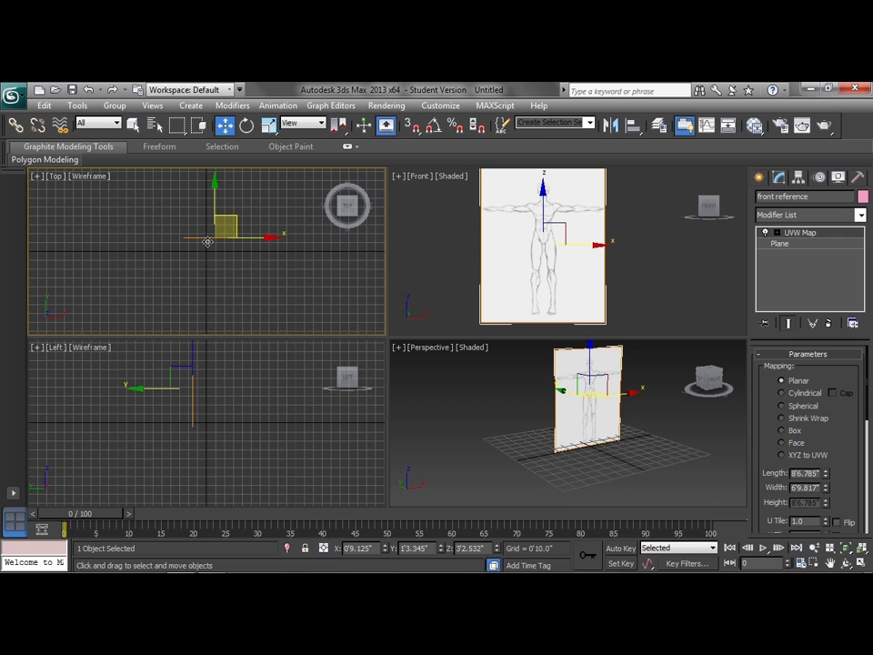
pyautogui.rightClick(386, 551)
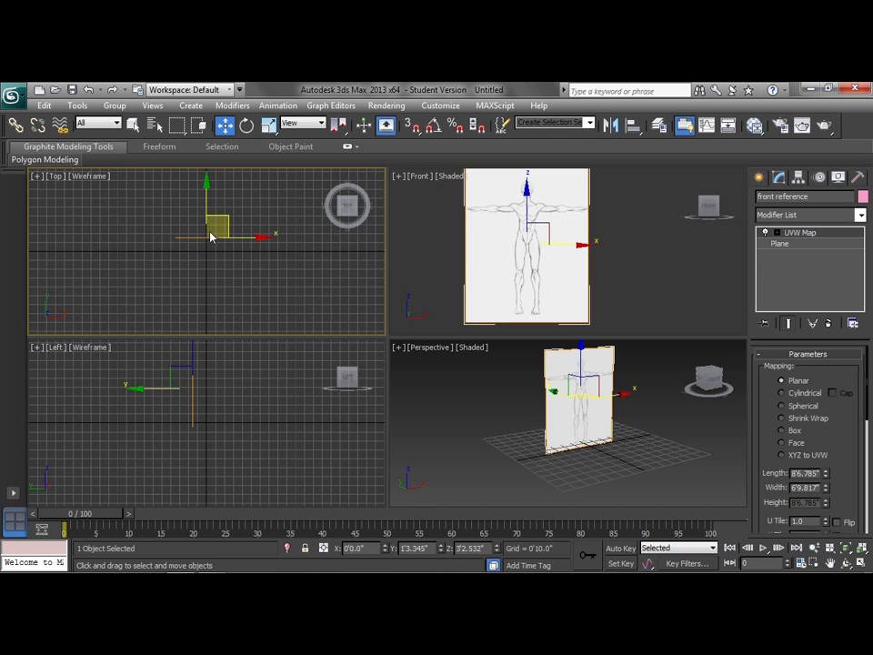
pyautogui.moveTo(232, 265); pyautogui.dragTo(257, 261, button='middle')
pyautogui.scroll(6, 241, 286)
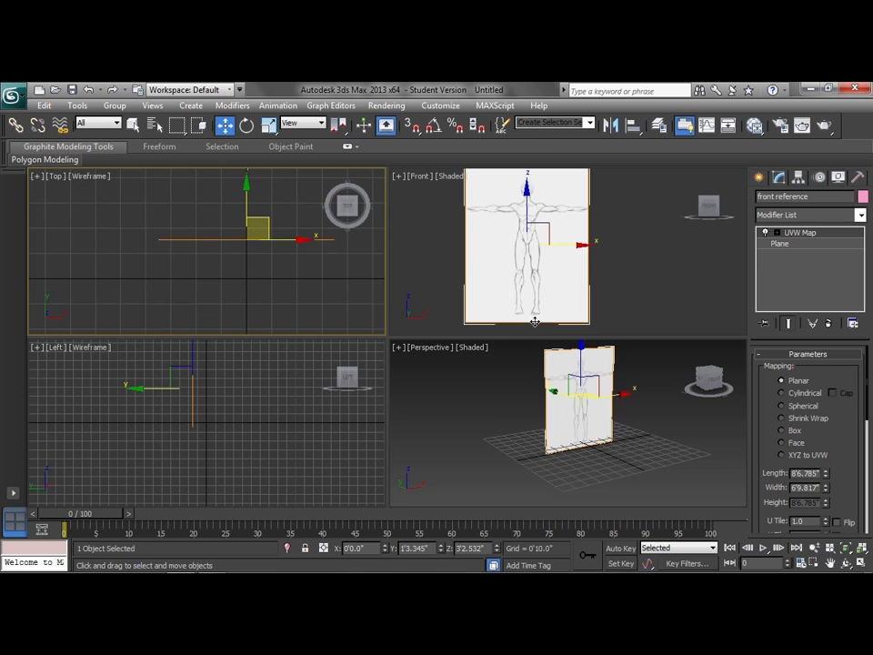
# - Move the front reference plane back from the origin to about Y 2'1.9" in the Top viewport
pyautogui.scroll(5, 552, 460)
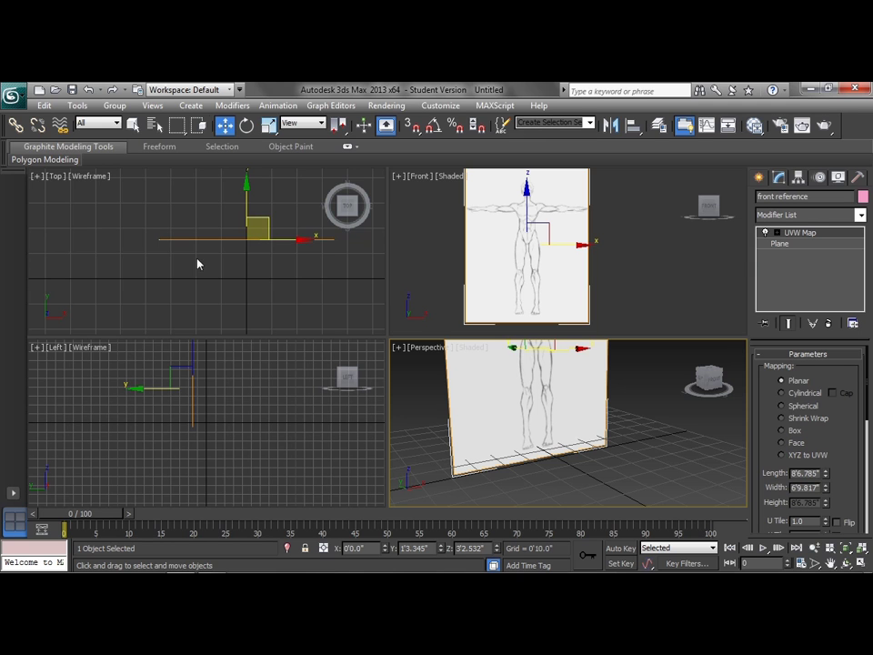
pyautogui.moveTo(246, 212); pyautogui.dragTo(248, 183)
pyautogui.scroll(-2, 284, 291)
pyautogui.moveTo(284, 291); pyautogui.dragTo(244, 283, button='middle')
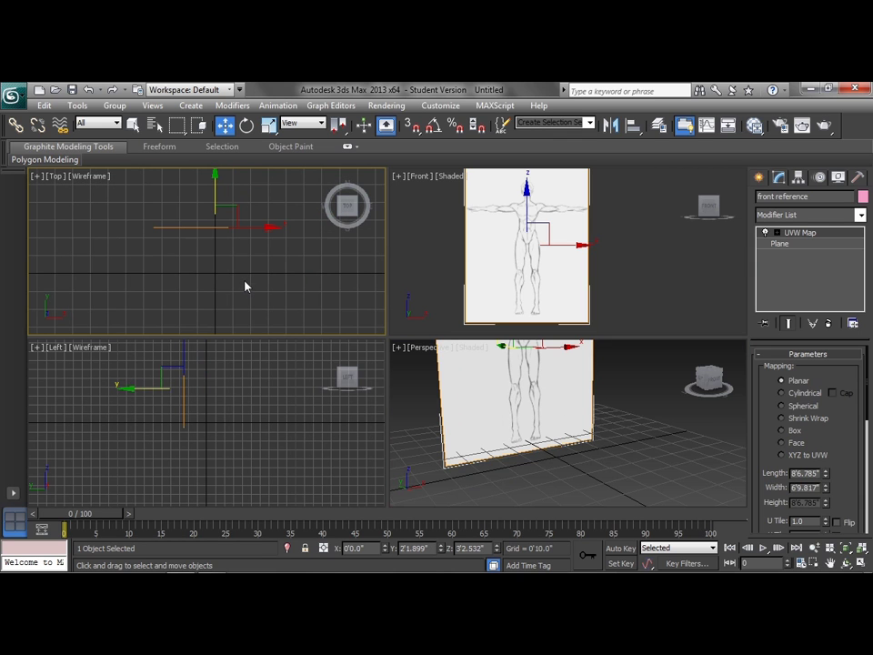
pyautogui.moveTo(520, 382); pyautogui.dragTo(563, 421, button='middle')
pyautogui.scroll(-4, 563, 422)
pyautogui.scroll(3, 564, 417)
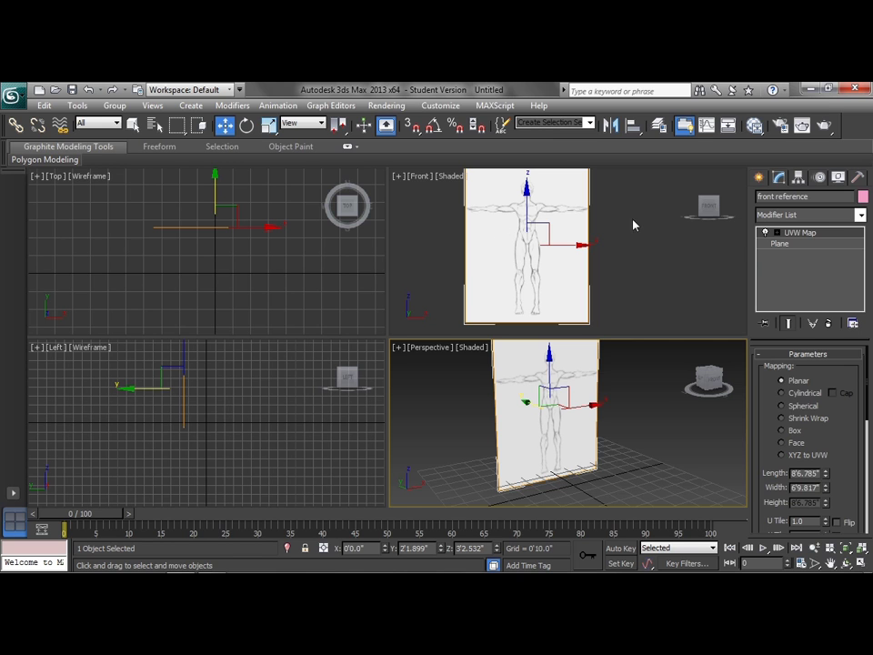
# - Create a second upright plane in the Left viewport, about 6'11.5" long and 3'6.9" wide
pyautogui.click(760, 176)
pyautogui.click(835, 321)
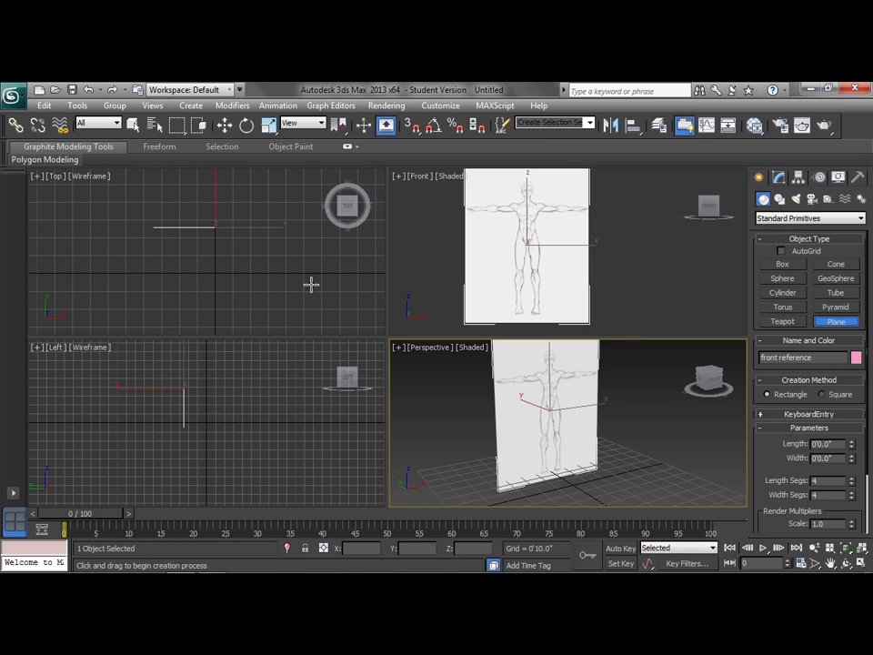
pyautogui.moveTo(195, 365); pyautogui.dragTo(235, 435)
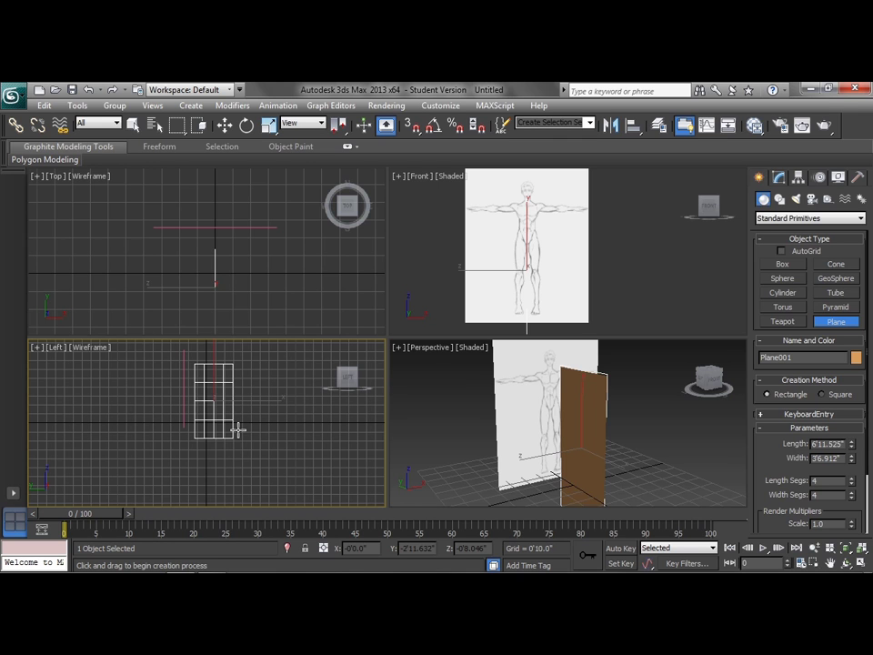
# - Move the new plane beside the front reference, to about X 3'1.5", Y -0'2.2" and Z 3'2"
pyautogui.rightClick(265, 290)
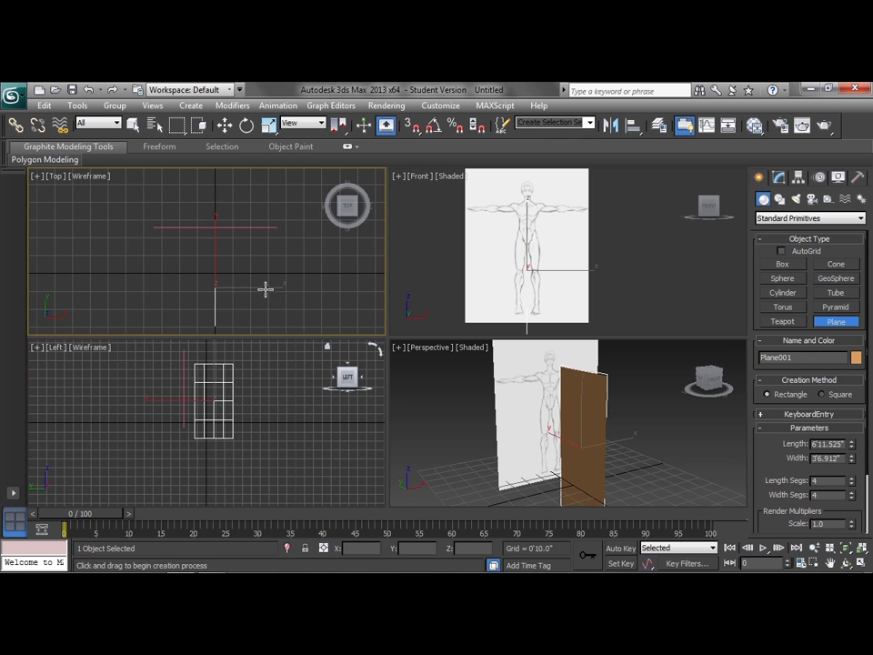
pyautogui.press('w')
pyautogui.moveTo(230, 269); pyautogui.dragTo(302, 259)
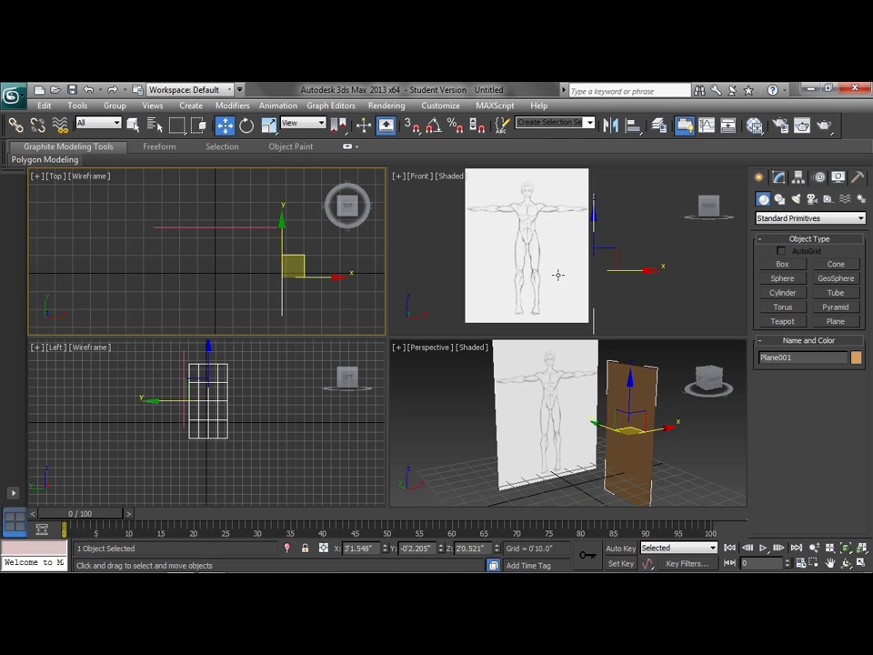
pyautogui.moveTo(604, 254); pyautogui.dragTo(600, 216)
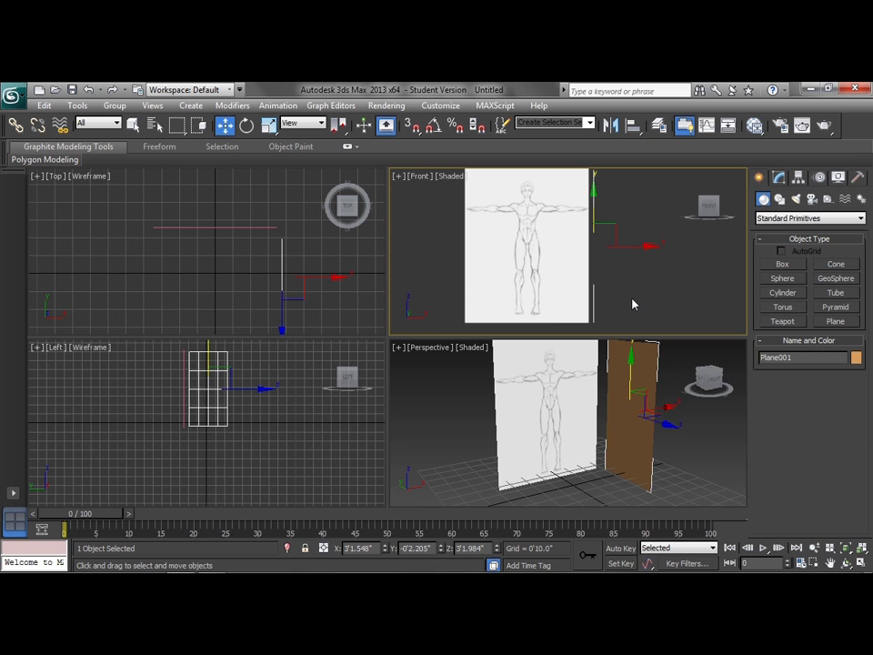
# - Add a new Standard material to an empty area of the Slate Material Editor's node view
pyautogui.press('m')
pyautogui.moveTo(263, 362); pyautogui.dragTo(289, 284, button='middle')
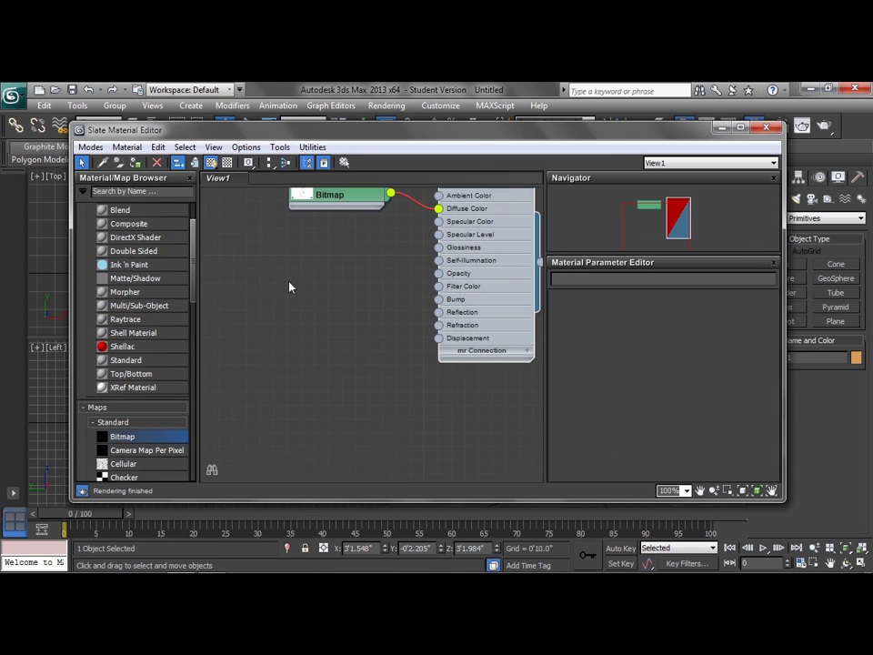
pyautogui.scroll(-1, 272, 327)
pyautogui.moveTo(271, 327); pyautogui.dragTo(325, 280, button='middle')
pyautogui.moveTo(142, 362); pyautogui.dragTo(382, 370)
# - Add a Bitmap map loading AnaFig_Side_001.jpg and connect it to the new material's Diffuse Color
pyautogui.moveTo(288, 399); pyautogui.dragTo(325, 333, button='middle')
pyautogui.moveTo(134, 441); pyautogui.dragTo(297, 390)
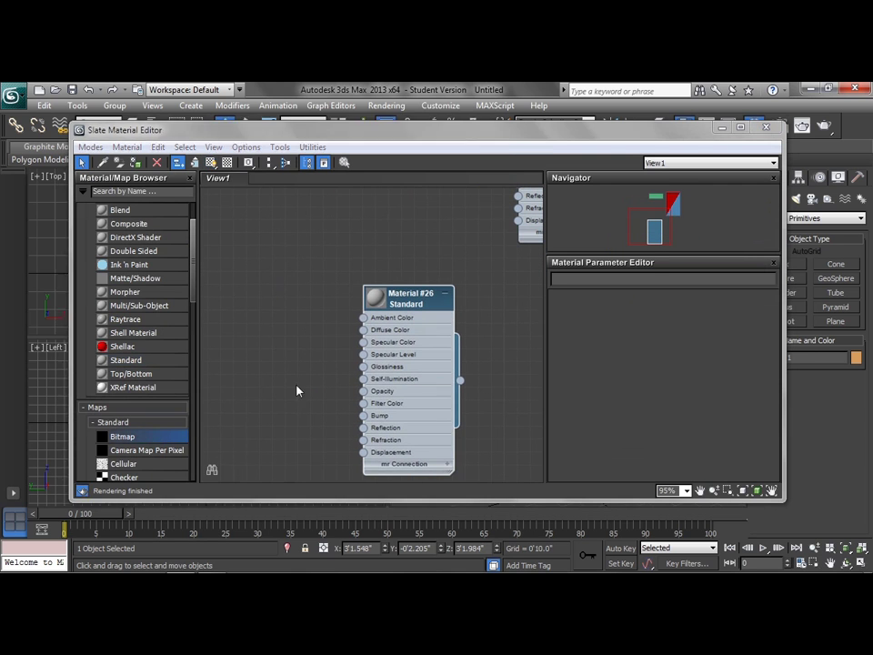
pyautogui.click(118, 332)
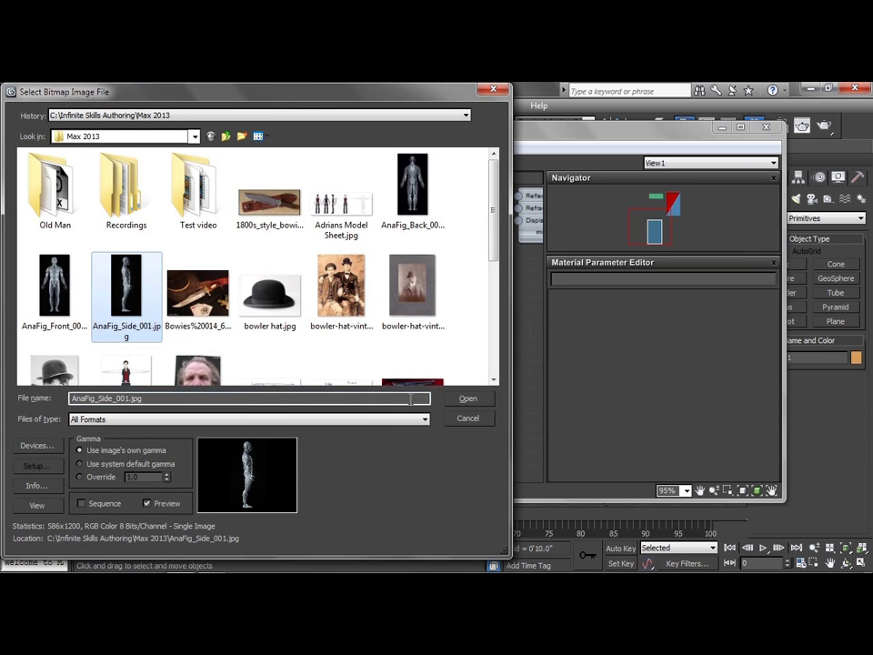
pyautogui.click(467, 398)
pyautogui.moveTo(318, 331); pyautogui.dragTo(363, 329)
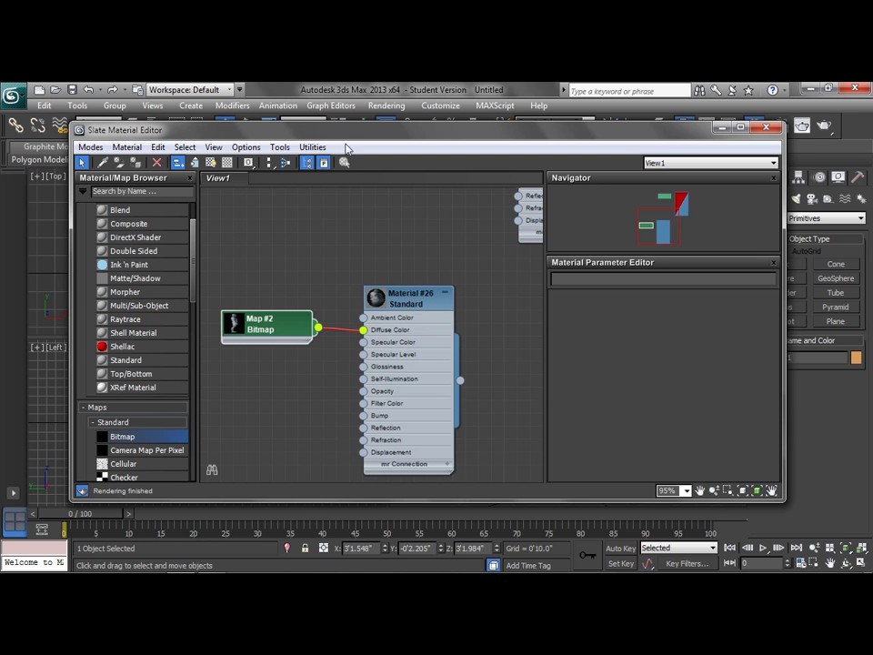
# - Assign the side-view material to the selected plane, display it shaded in the viewport, and close the material editor
pyautogui.moveTo(346, 148); pyautogui.dragTo(327, 144)
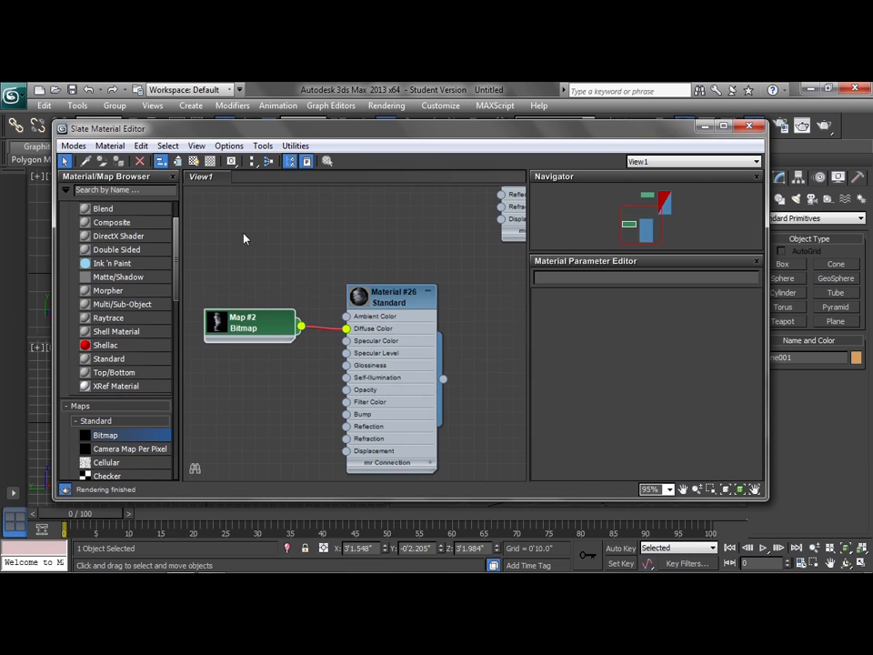
pyautogui.click(382, 304)
pyautogui.click(119, 161)
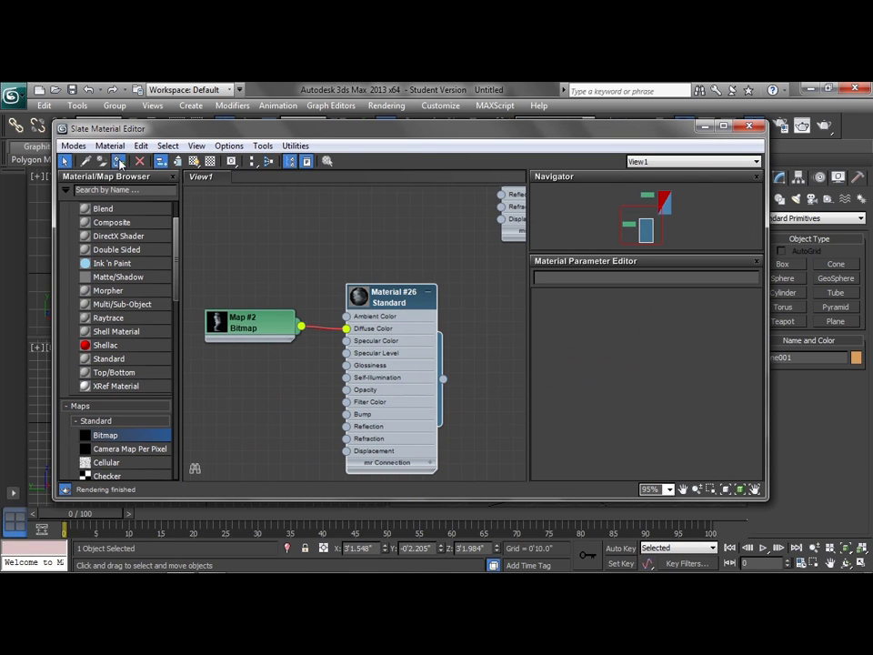
pyautogui.click(193, 161)
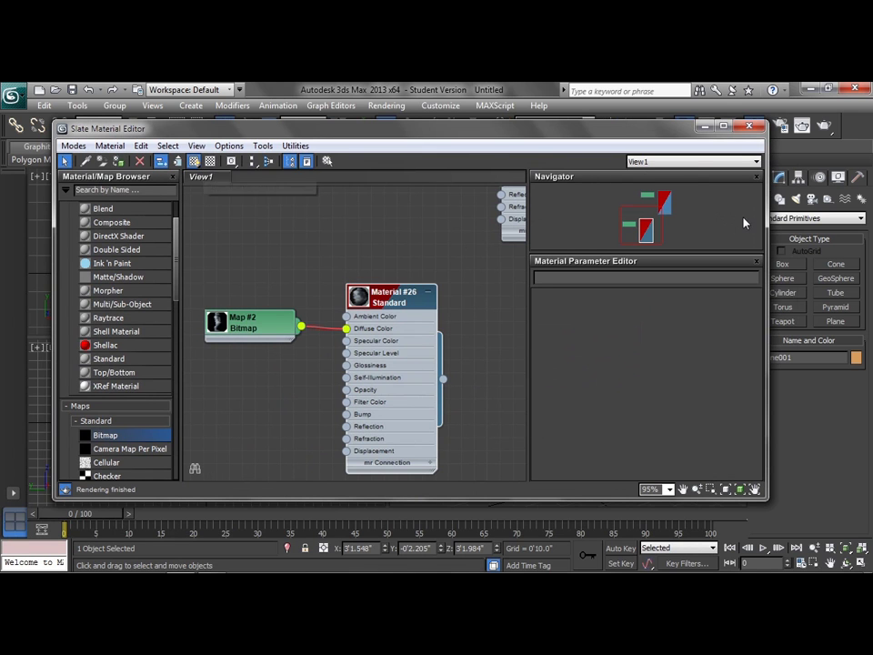
pyautogui.click(751, 126)
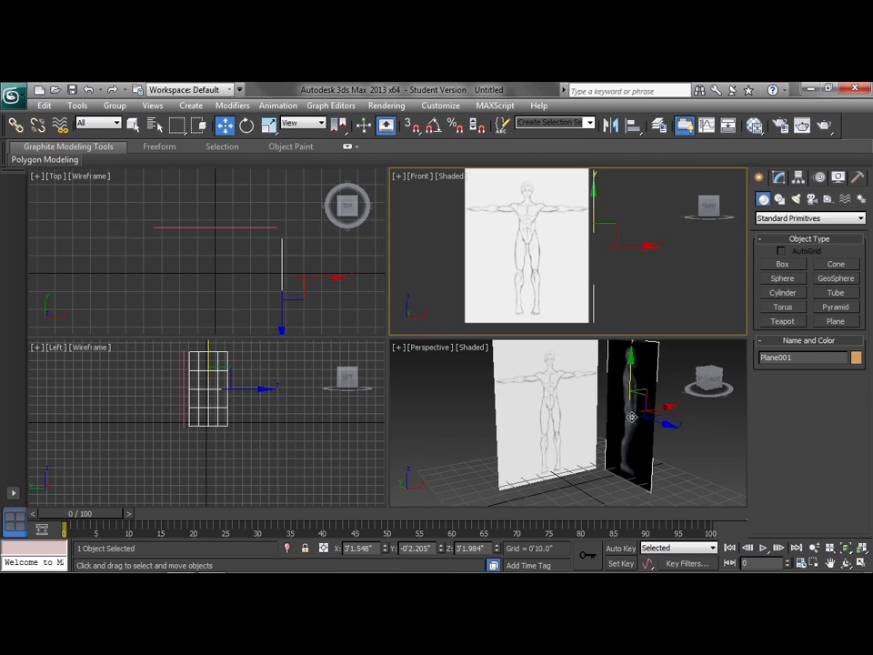
# - Add a UVW Map modifier to the side-view plane
pyautogui.keyDown('alt'); pyautogui.moveTo(566, 421); pyautogui.dragTo(591, 364, button='middle'); pyautogui.keyUp('alt')
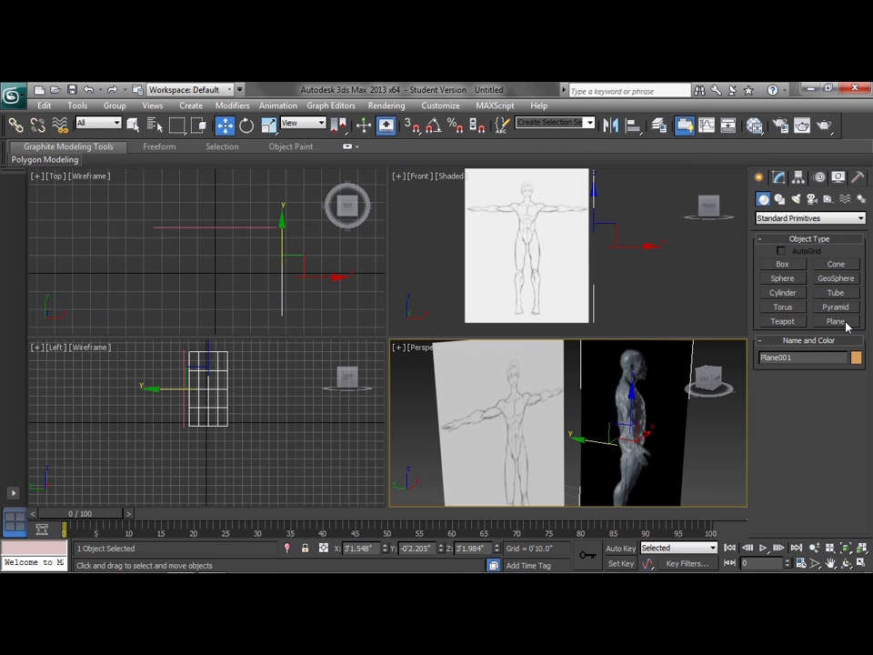
pyautogui.click(778, 176)
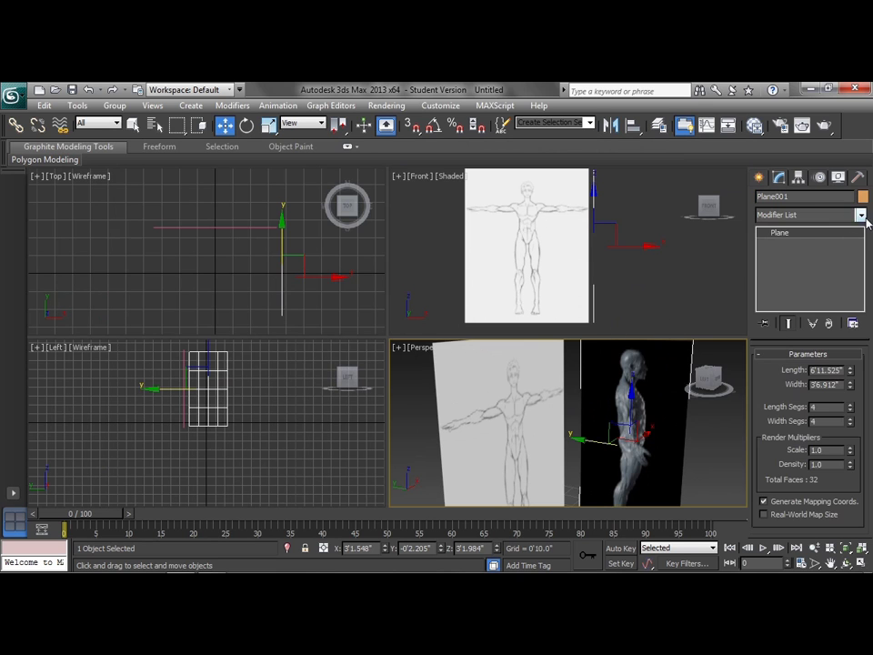
pyautogui.click(861, 215)
pyautogui.click(861, 216)
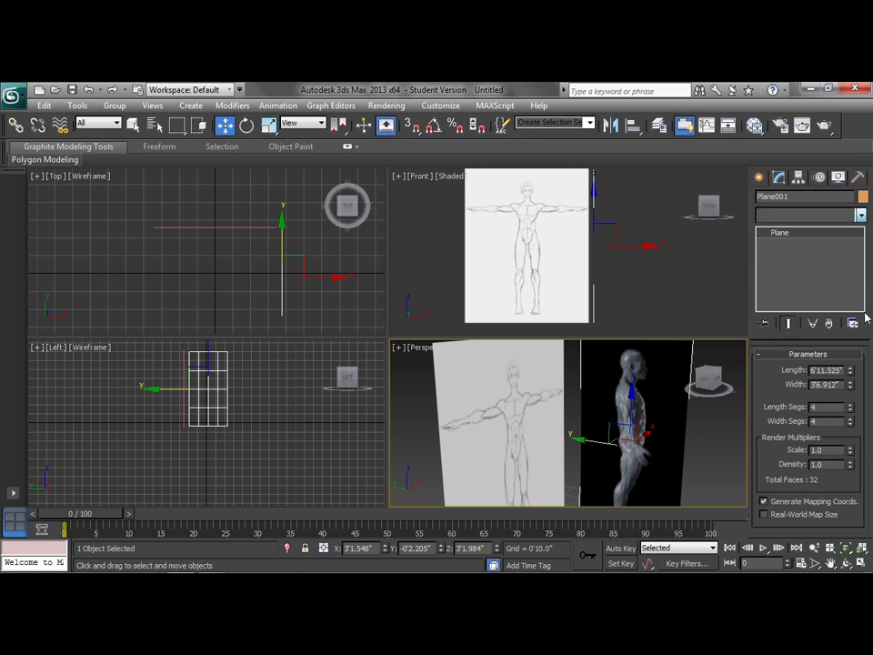
pyautogui.click(860, 216)
pyautogui.scroll(-20, 819, 409)
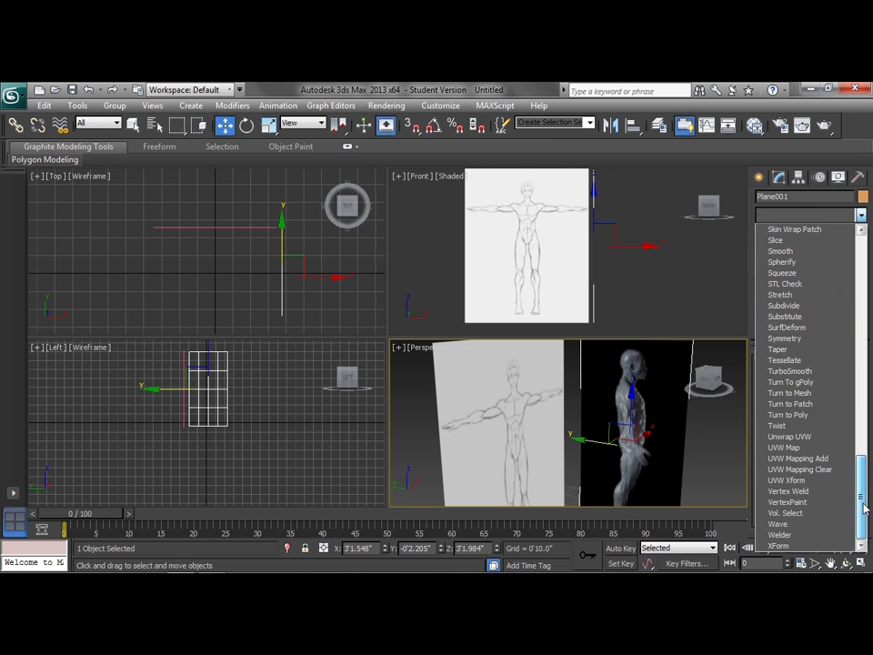
pyautogui.click(846, 447)
# - Fit the side plane's UVW mapping to the proportions of AnaFig_Side_001.jpg with Bitmap Fit
pyautogui.scroll(-10, 819, 437)
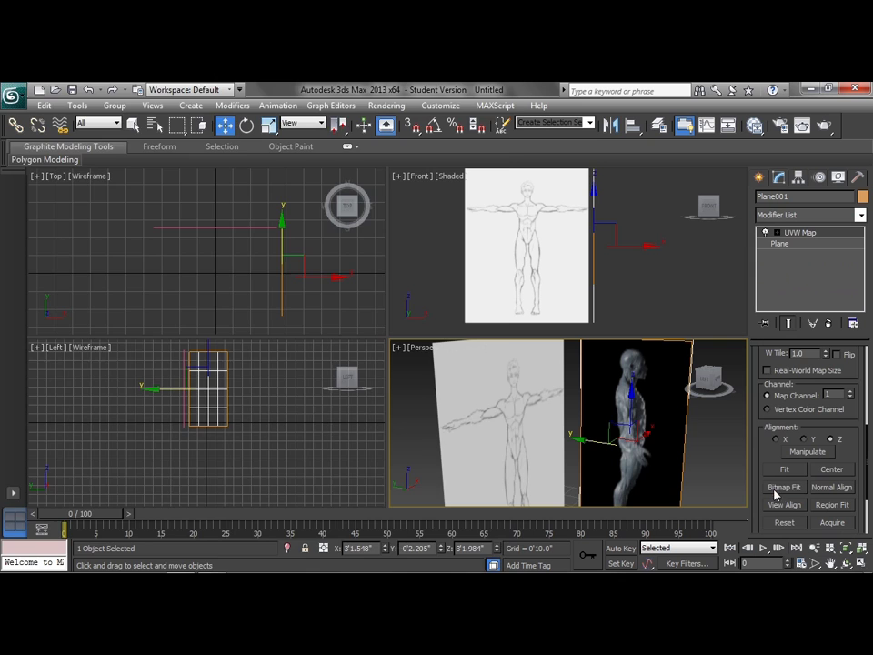
pyautogui.click(784, 487)
pyautogui.click(125, 287)
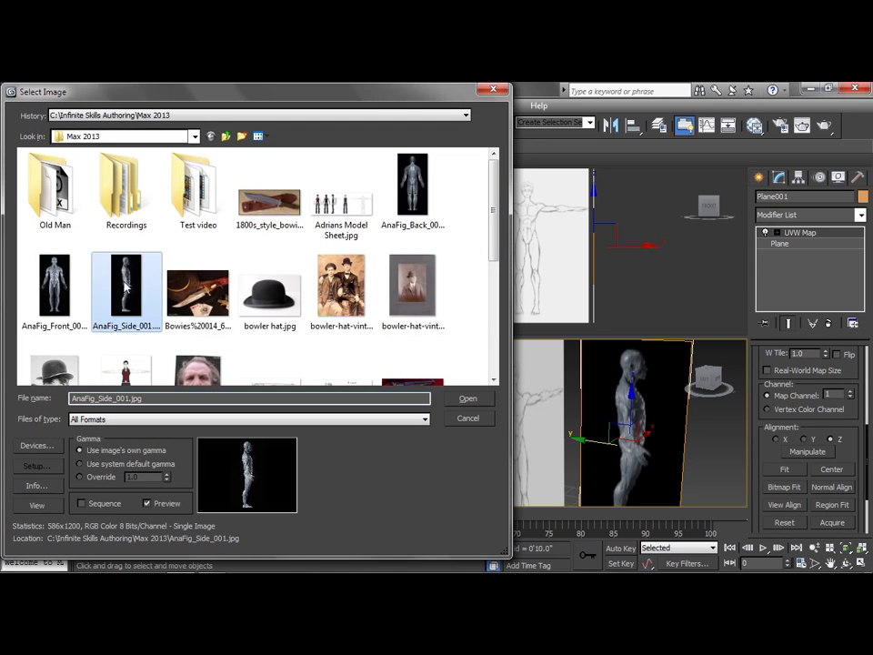
pyautogui.click(468, 398)
# - Reduce the side plane's base width to 2'3.893" while keeping its UVW Map modifier in place
pyautogui.click(782, 244)
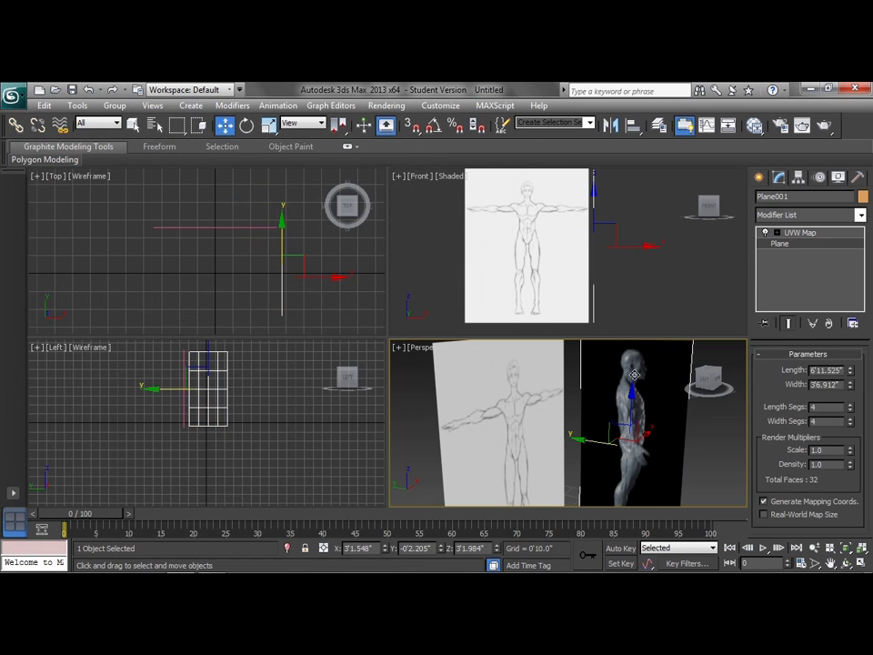
pyautogui.moveTo(851, 387); pyautogui.dragTo(849, 410)
pyautogui.moveTo(686, 425); pyautogui.dragTo(673, 396, button='middle')
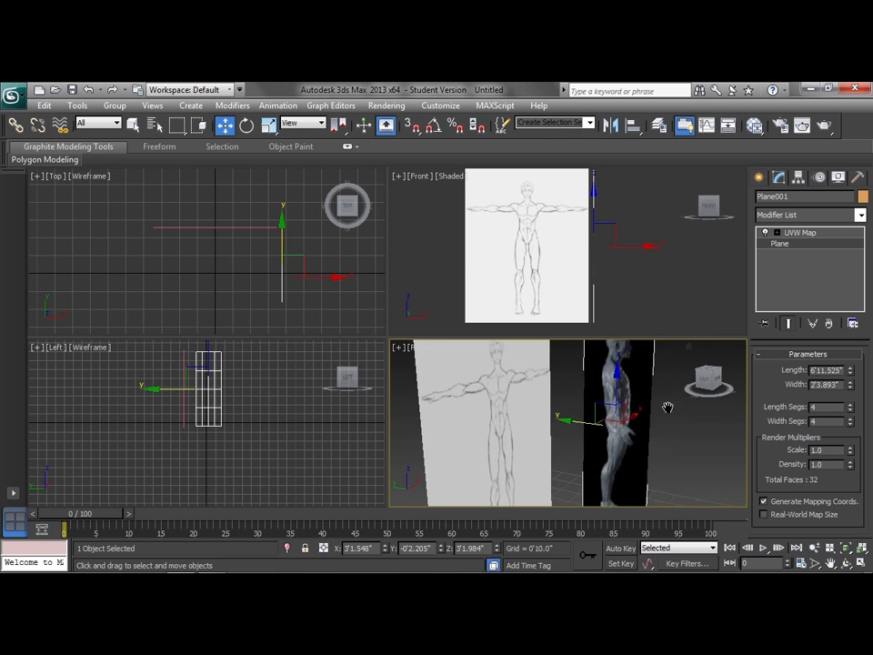
pyautogui.scroll(-4, 671, 419)
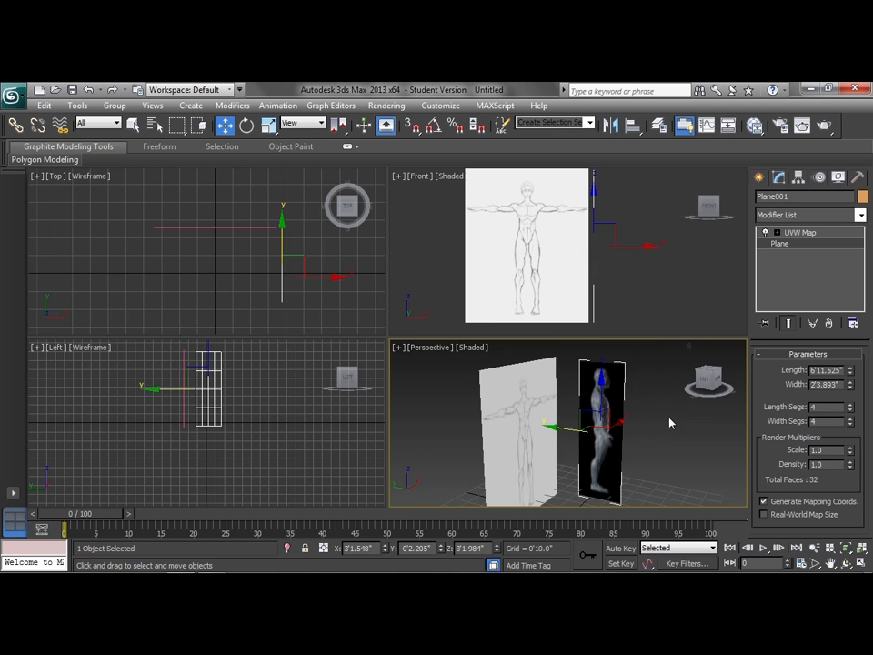
pyautogui.click(806, 234)
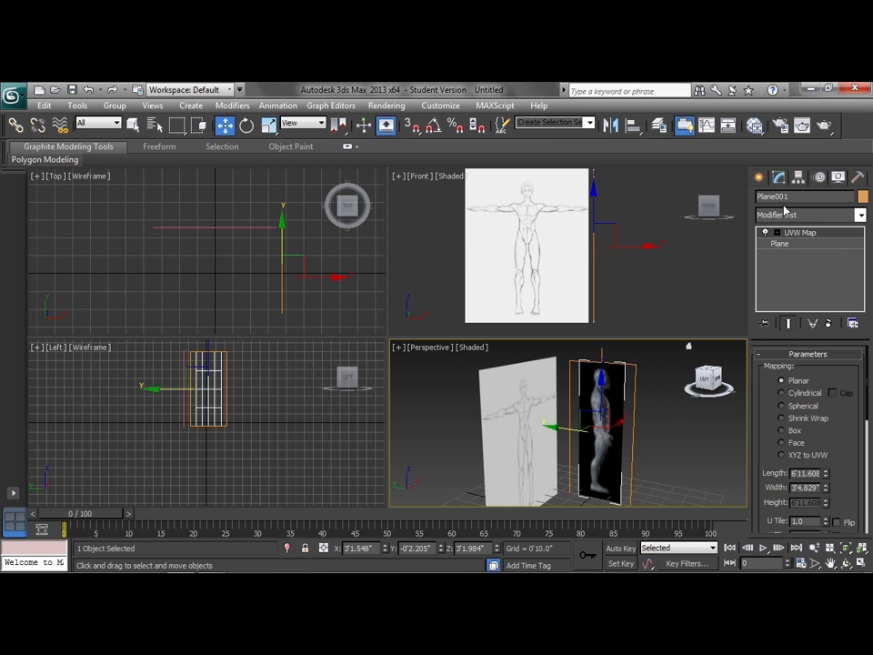
# - Draw a circle spline in the Top viewport, centred near the origin at about X -0'1.1", Y 0'6.3"
pyautogui.click(760, 176)
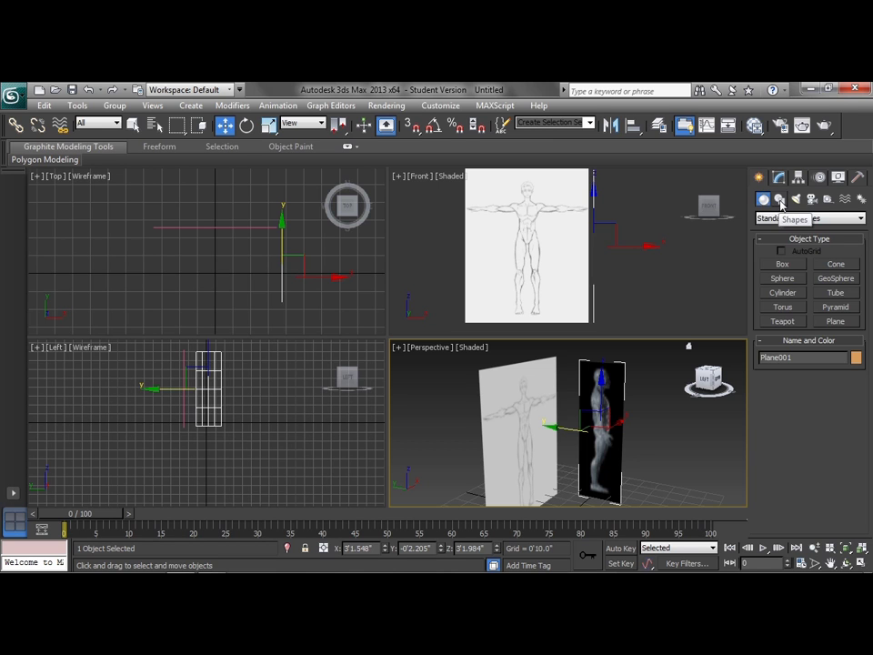
pyautogui.click(781, 200)
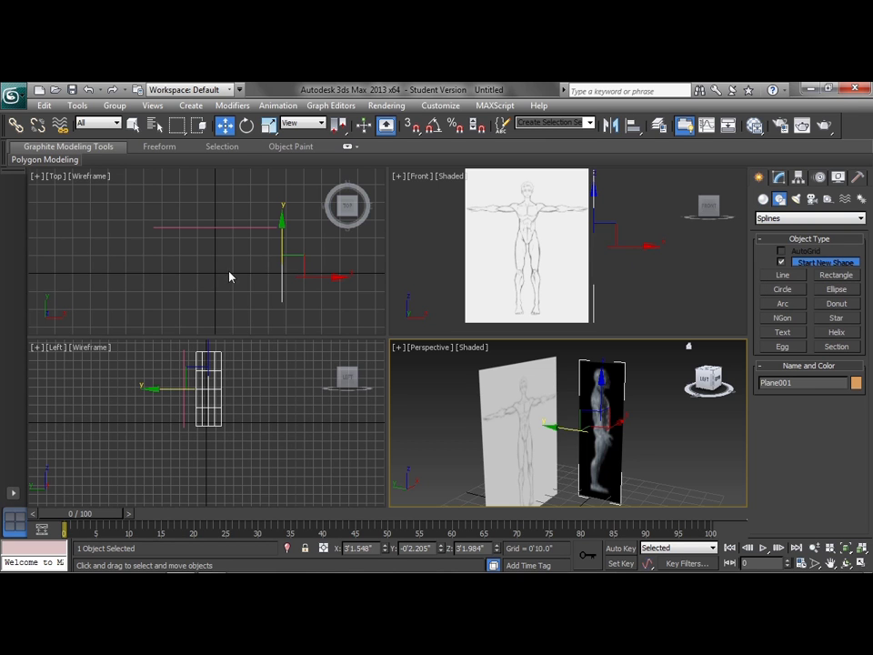
pyautogui.click(783, 288)
pyautogui.moveTo(212, 261); pyautogui.dragTo(244, 287)
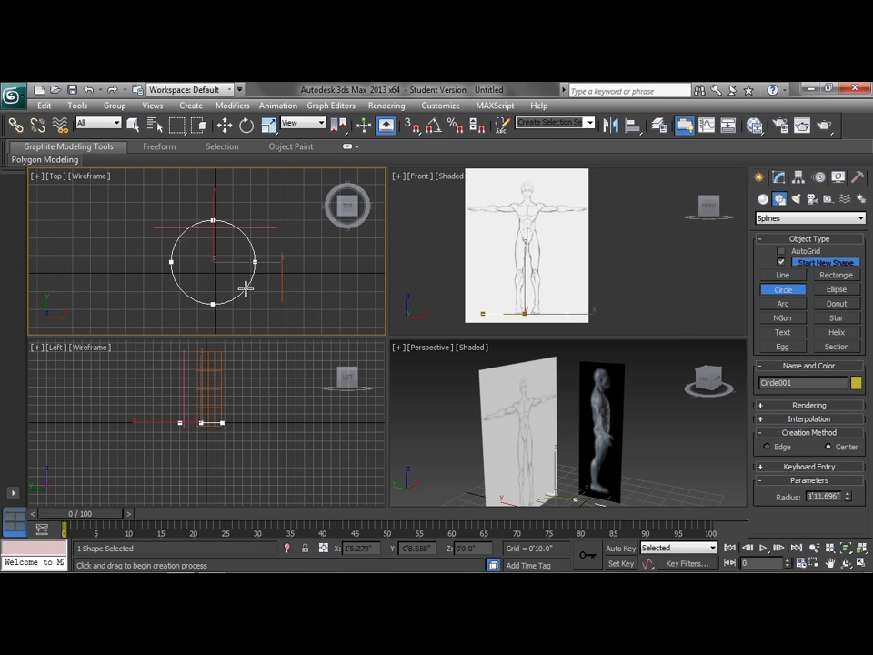
pyautogui.press('w')
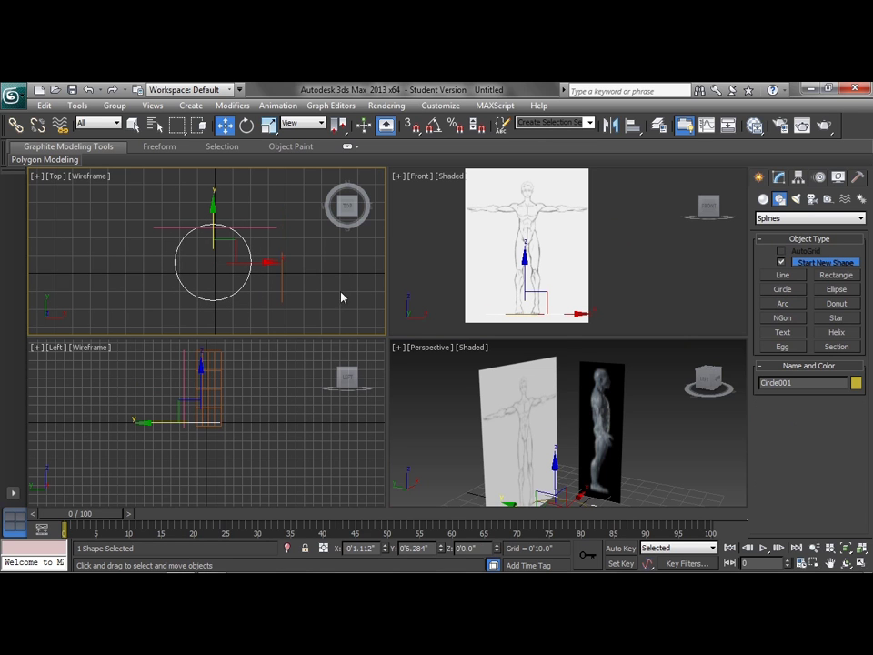
# - Set the Left viewport to Shaded display and frame the side reference figure
pyautogui.click(94, 350)
pyautogui.click(128, 137)
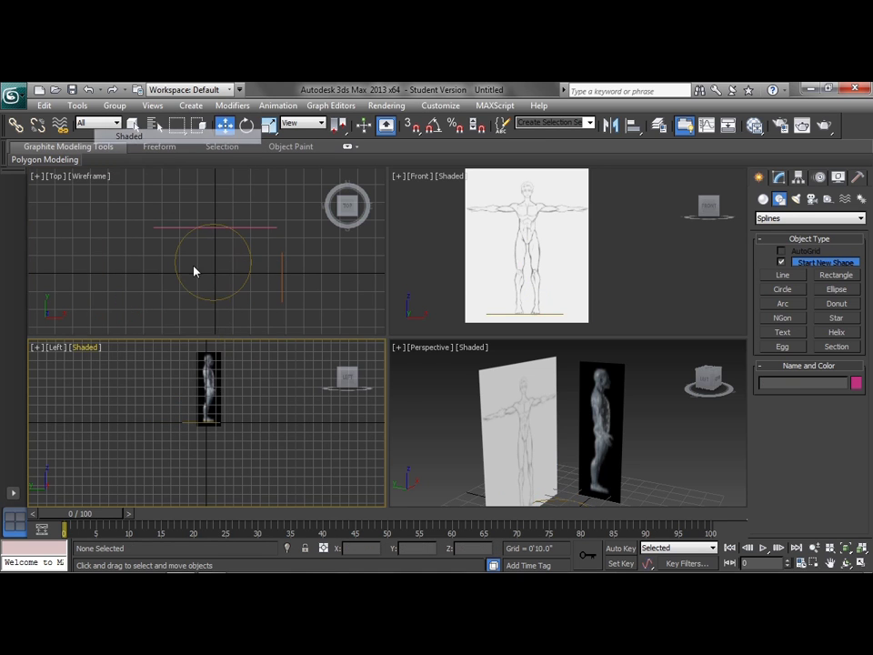
pyautogui.scroll(5, 216, 391)
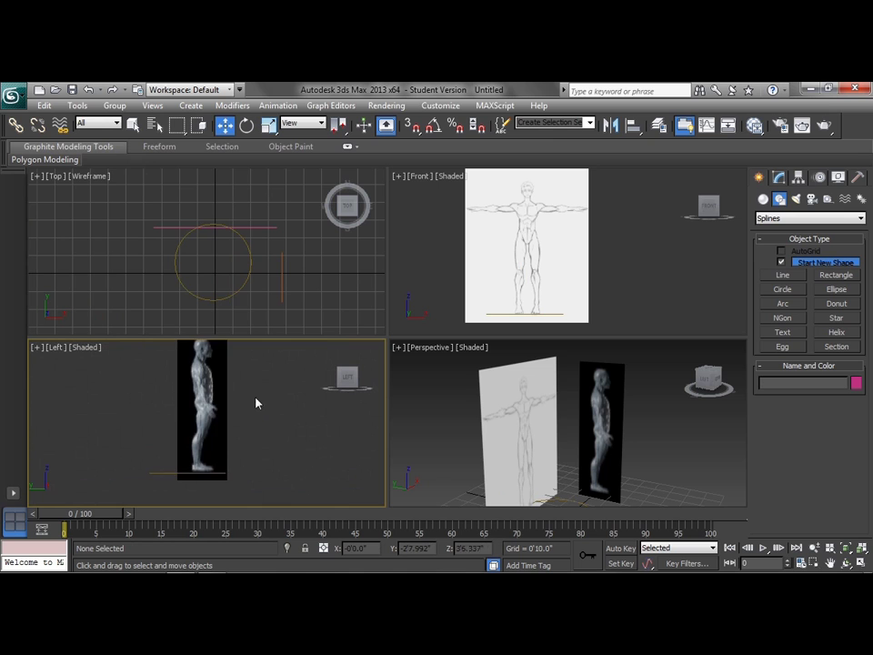
pyautogui.scroll(-3, 256, 427)
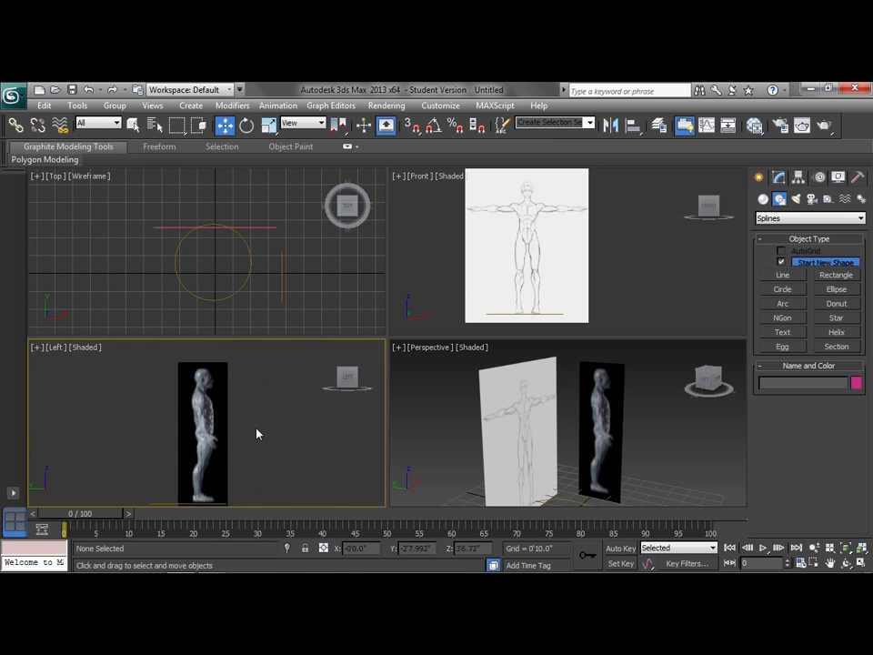
# - Clone the circle straight up as a single instance at the front figure's knees, at about Z 1'11"
pyautogui.click(255, 269)
pyautogui.hotkey('alt', 'w')
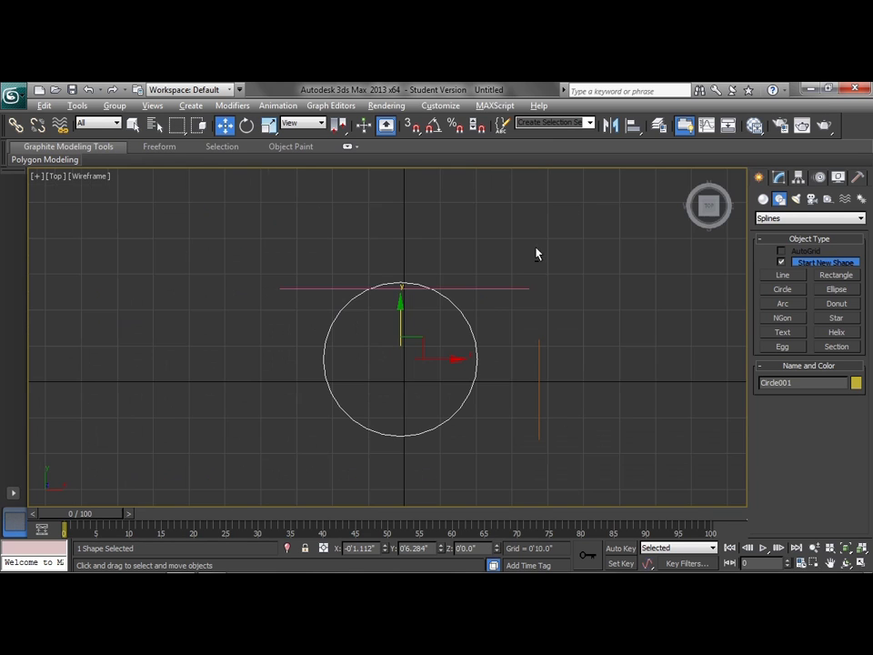
pyautogui.hotkey('alt', 'w')
pyautogui.rightClick(573, 265)
pyautogui.hotkey('alt', 'w')
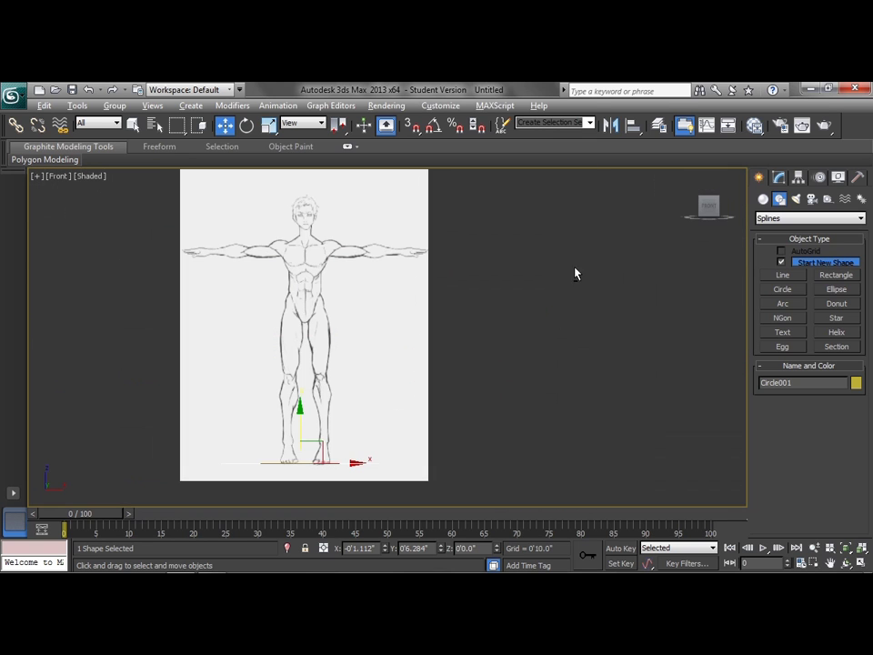
pyautogui.moveTo(407, 313); pyautogui.dragTo(432, 310, button='middle')
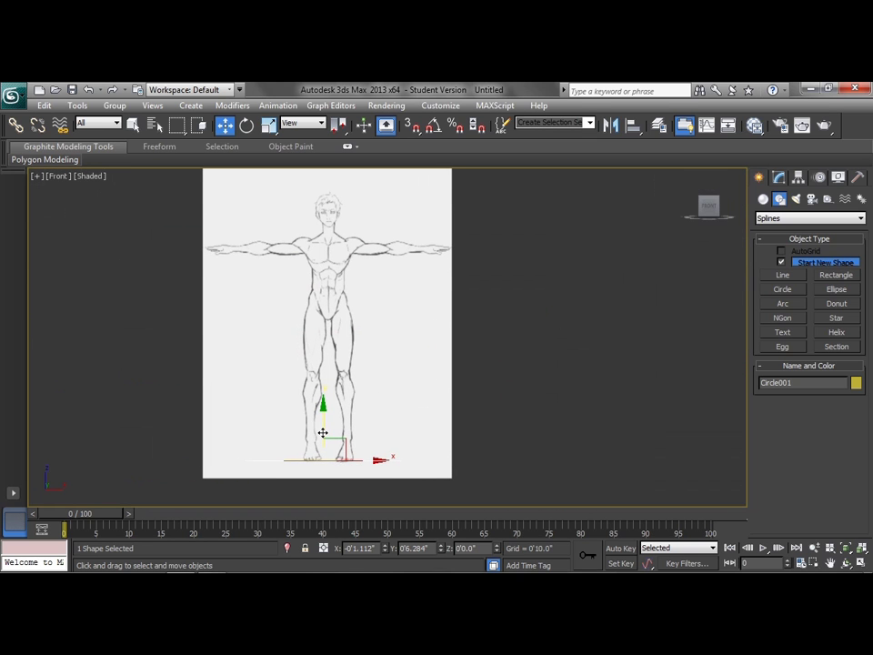
pyautogui.keyDown('shift'); pyautogui.moveTo(323, 432); pyautogui.dragTo(333, 349); pyautogui.keyUp('shift')
pyautogui.click(384, 305)
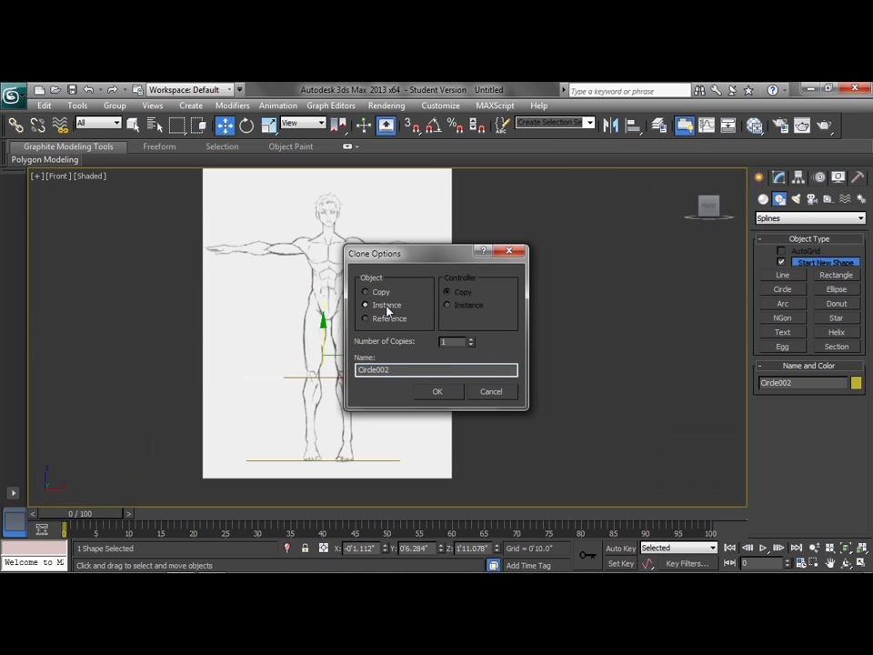
pyautogui.click(473, 339)
pyautogui.click(437, 391)
# - Add instanced copies of the circle at the front figure's crotch, chest and shoulder heights, ending at about Z 5'1.5"
pyautogui.keyDown('shift'); pyautogui.moveTo(328, 287); pyautogui.dragTo(331, 210); pyautogui.keyUp('shift')
pyautogui.click(439, 390)
pyautogui.click(458, 392)
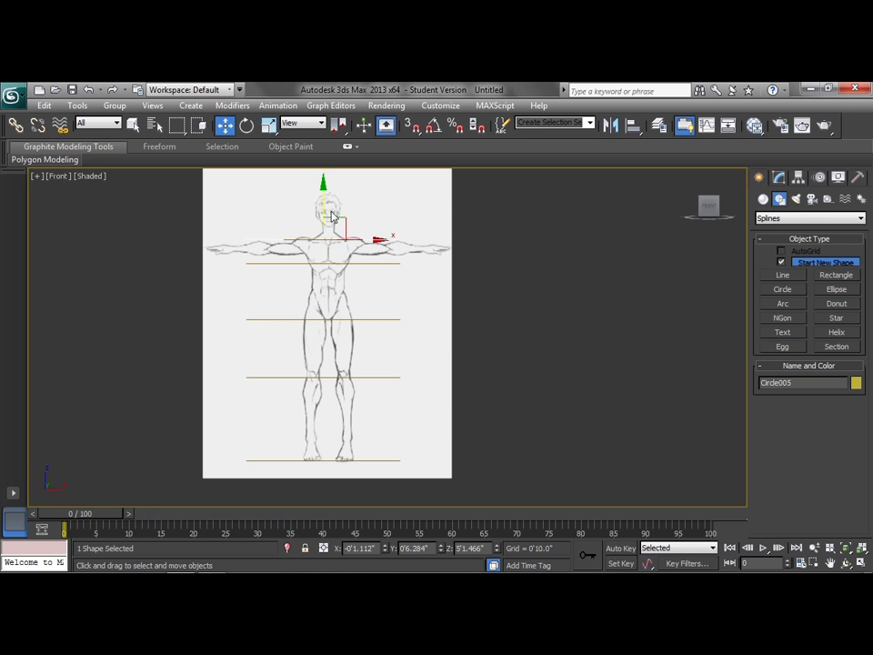
# - Add instanced circles at the front figure's chin and top of the head, at about Z 5'5.2" and 6'1.9"
pyautogui.keyDown('shift'); pyautogui.click(331, 216); pyautogui.keyUp('shift')
pyautogui.click(442, 393)
pyautogui.moveTo(322, 217); pyautogui.dragTo(336, 171)
pyautogui.hotkey('ctrl', 'v')
pyautogui.click(435, 391)
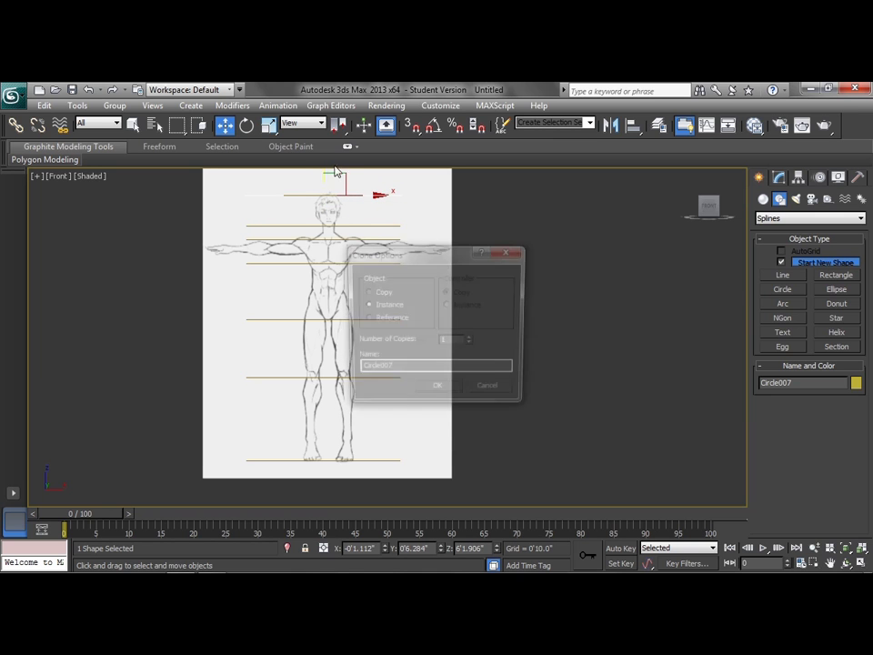
pyautogui.click(442, 386)
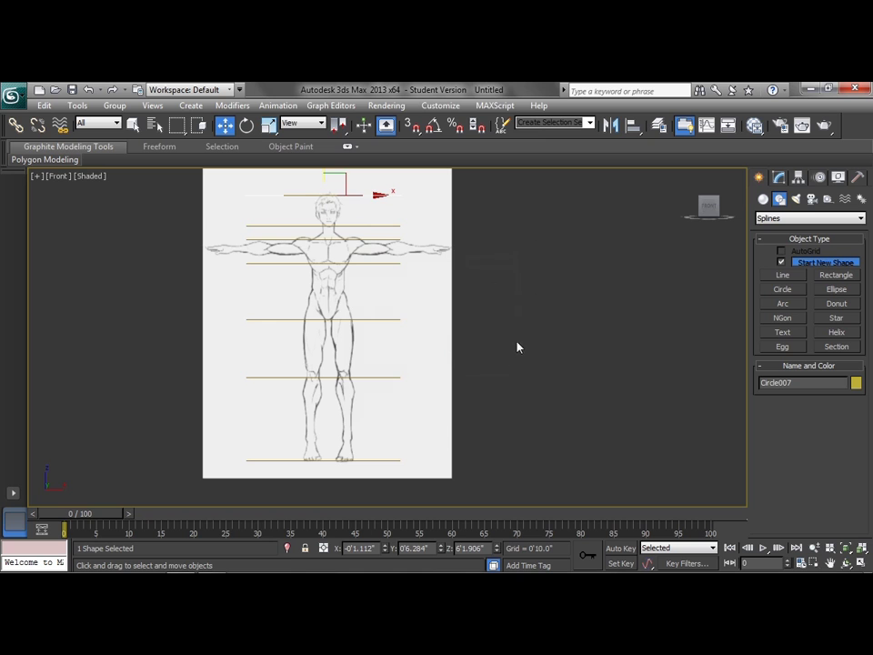
# - Scale the side reference plane to about 97% in height to match the circle guides in the Left viewport
pyautogui.click(201, 337)
pyautogui.hotkey('alt', 'w')
pyautogui.scroll(5, 214, 426)
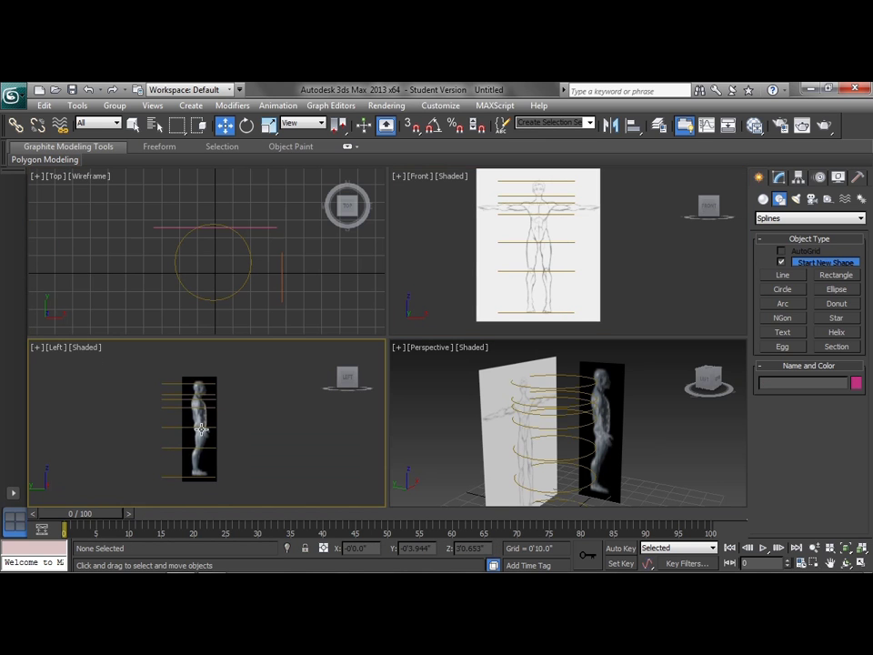
pyautogui.scroll(-2, 219, 426)
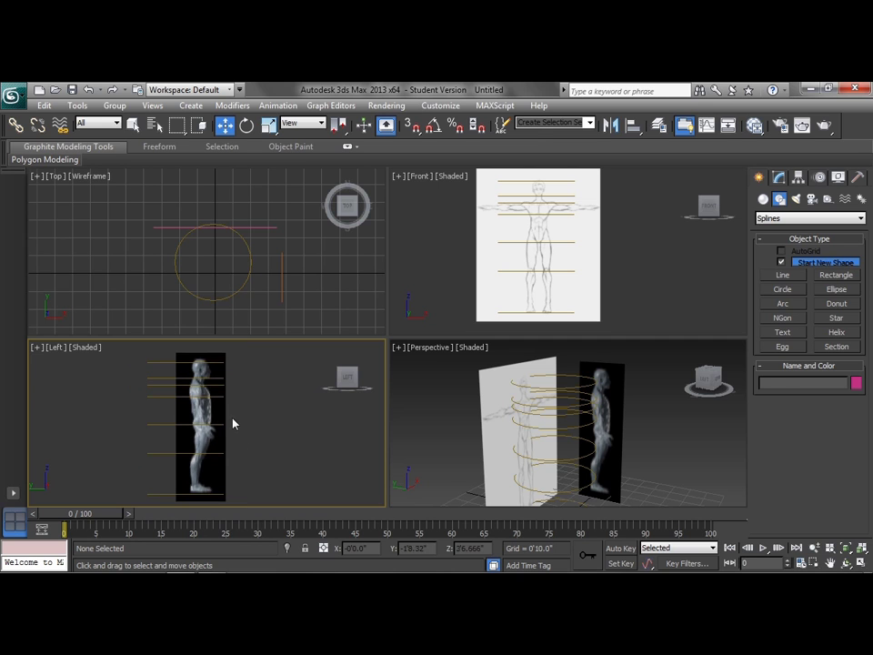
pyautogui.click(216, 356)
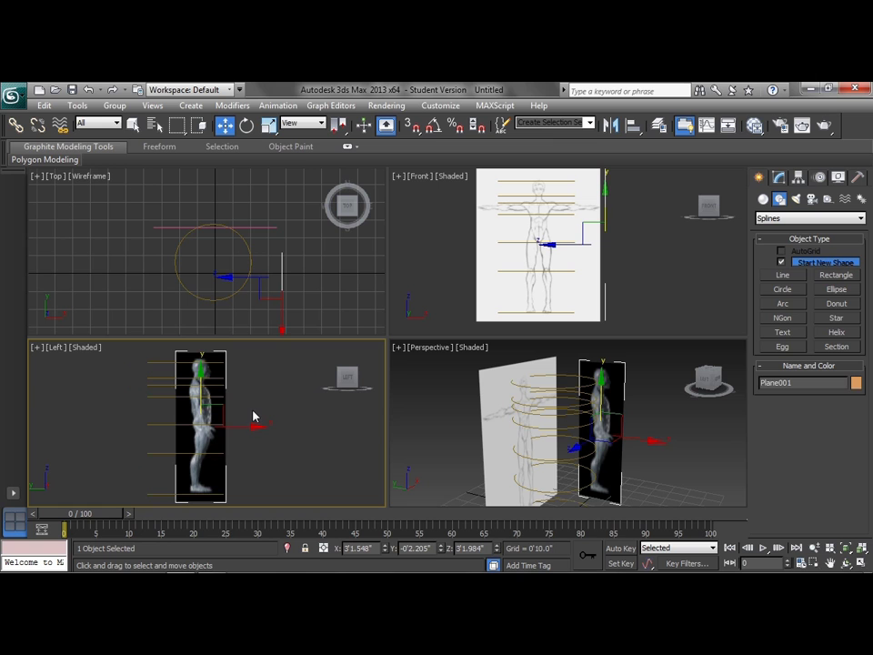
pyautogui.click(774, 177)
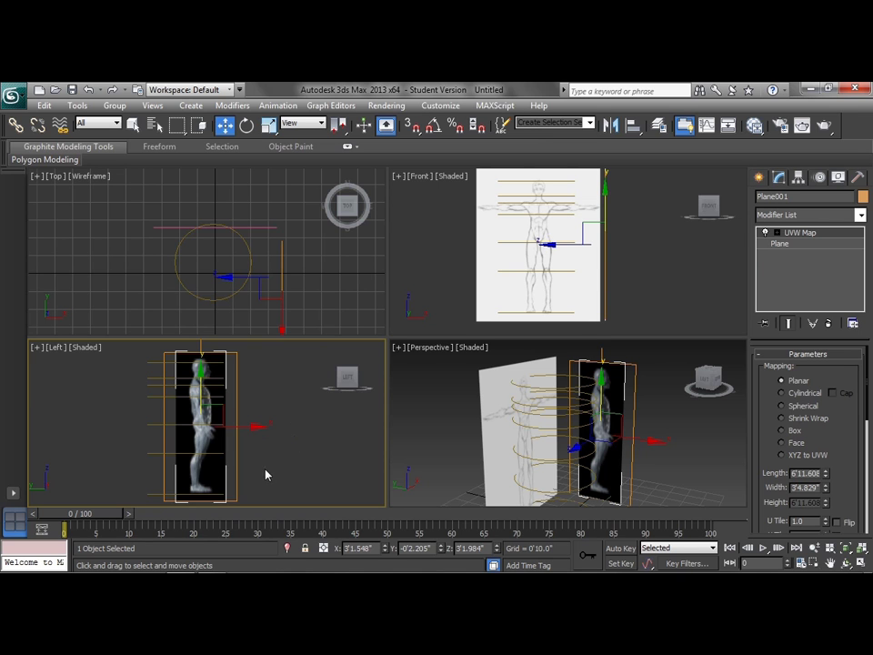
pyautogui.rightClick(223, 469)
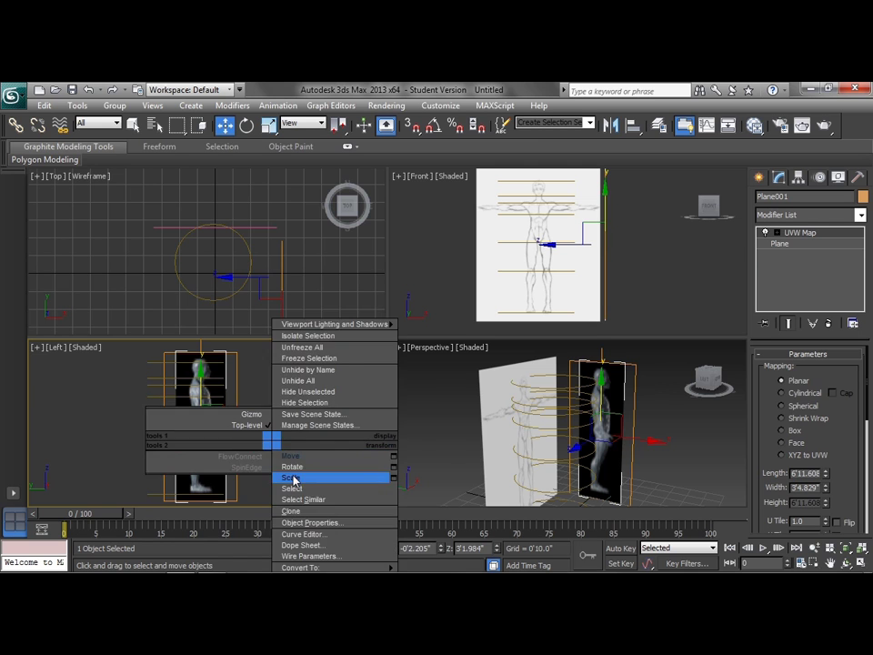
pyautogui.click(292, 477)
pyautogui.moveTo(199, 365); pyautogui.dragTo(201, 367)
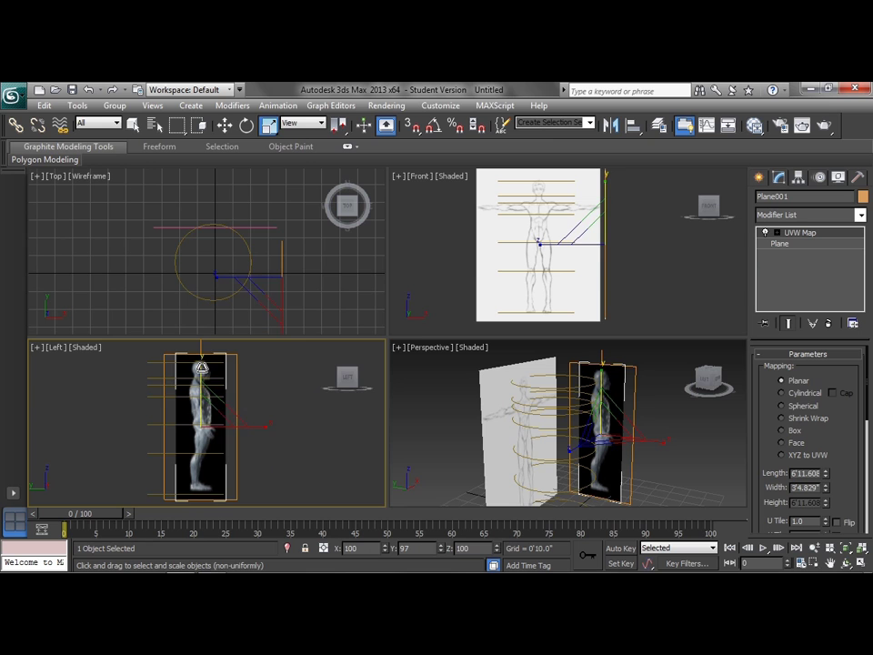
# - Lower the side plane to about Z 3'0.1" and compare the side figure's chin with the chin-height circle
pyautogui.rightClick(288, 395)
pyautogui.click(314, 406)
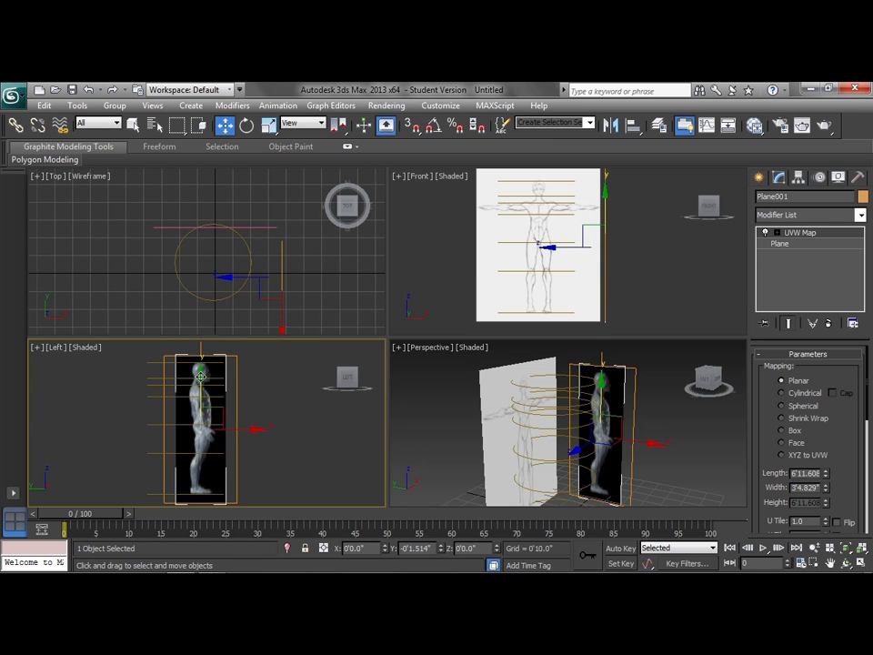
pyautogui.moveTo(201, 377); pyautogui.dragTo(201, 378)
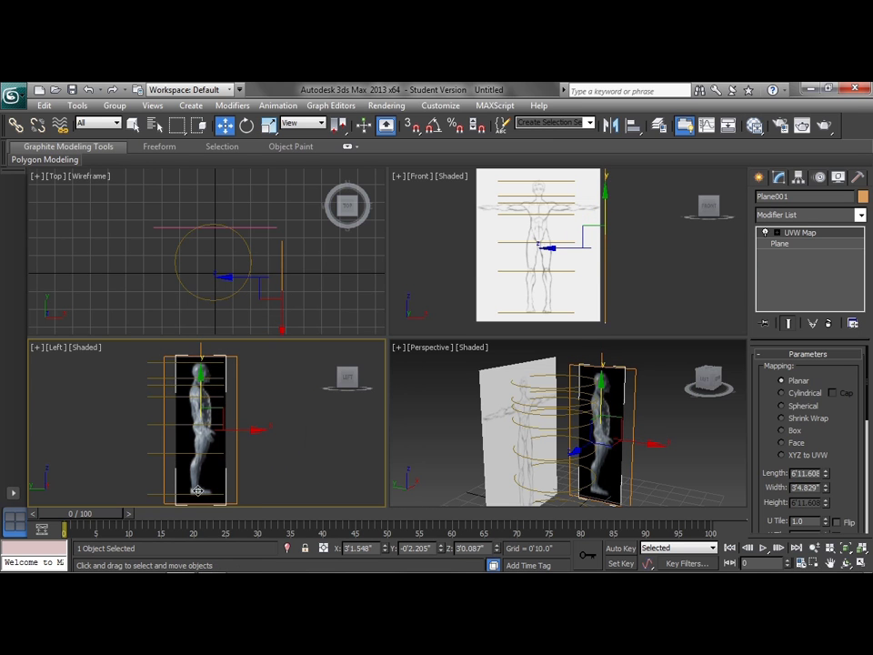
pyautogui.scroll(3, 272, 455)
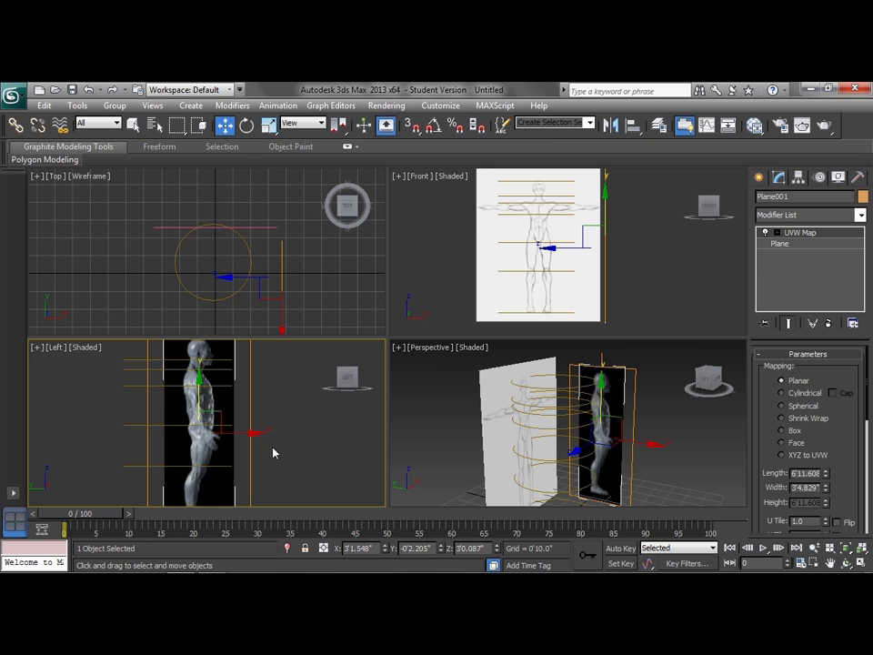
pyautogui.click(534, 196)
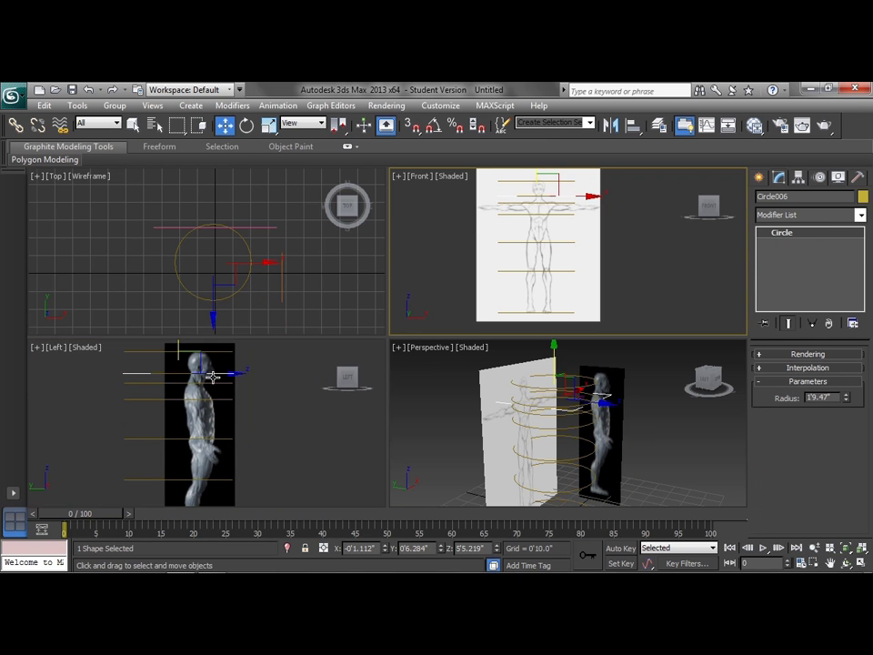
pyautogui.scroll(-2, 271, 389)
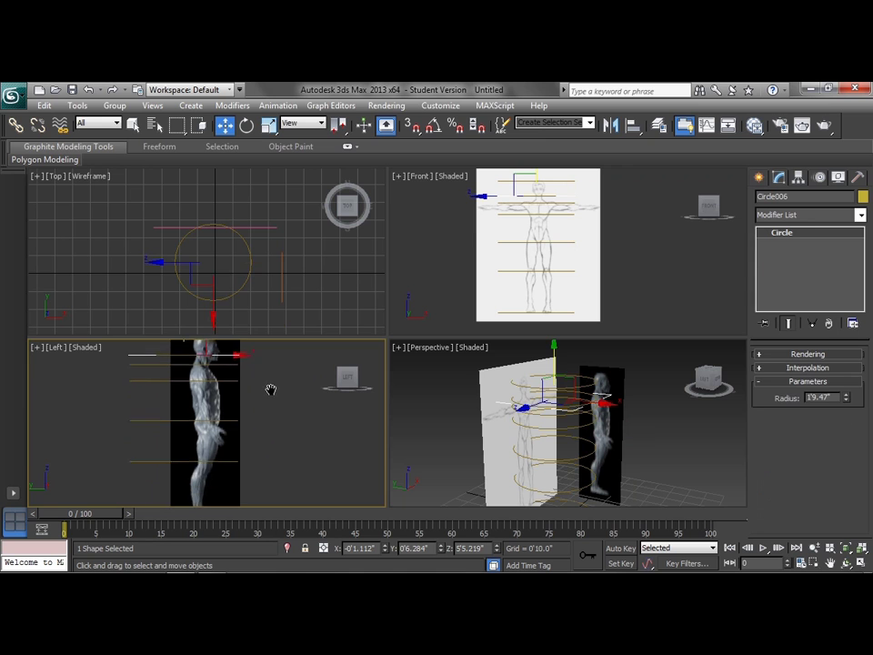
pyautogui.click(215, 471)
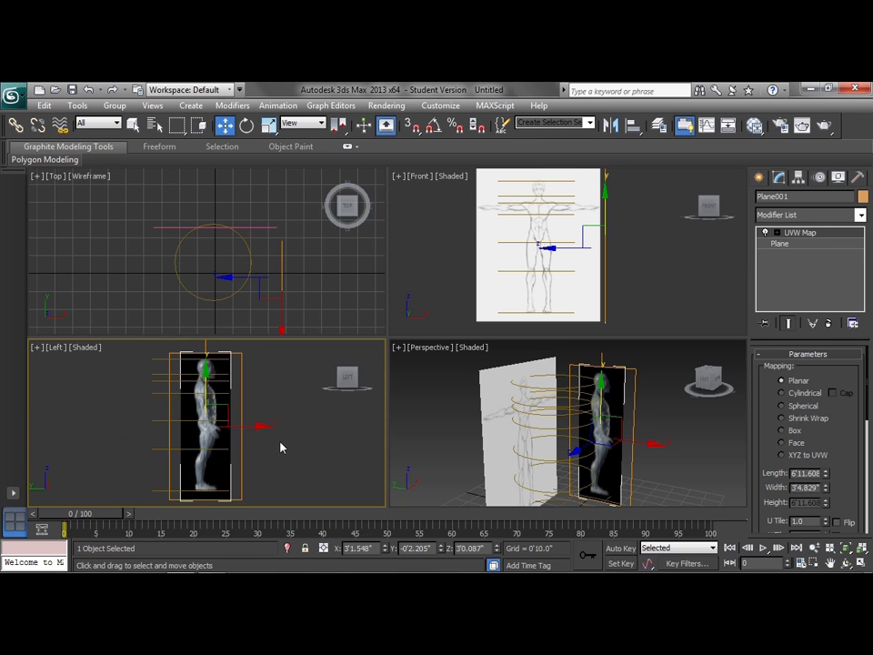
pyautogui.click(860, 215)
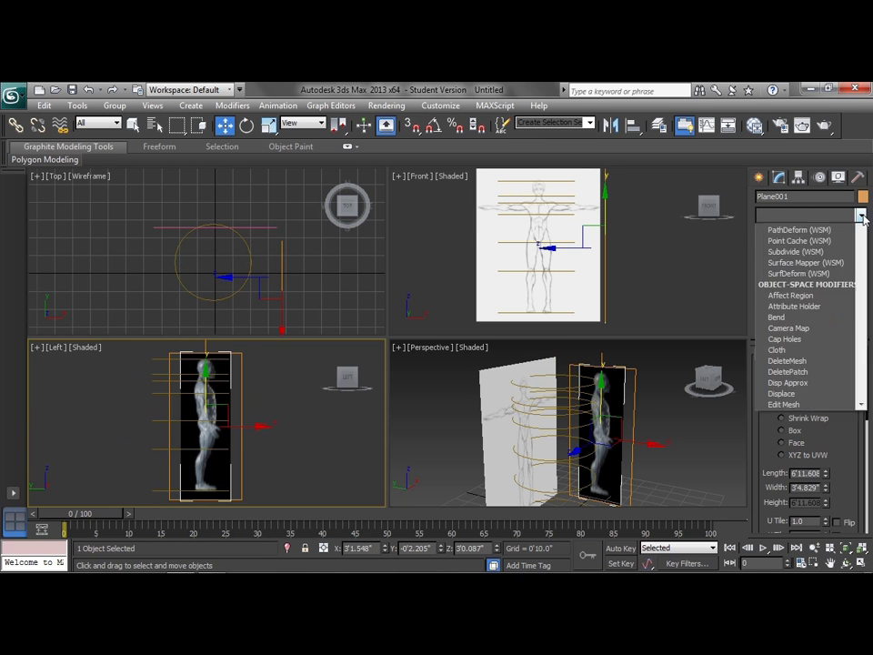
pyautogui.scroll(-2, 867, 325)
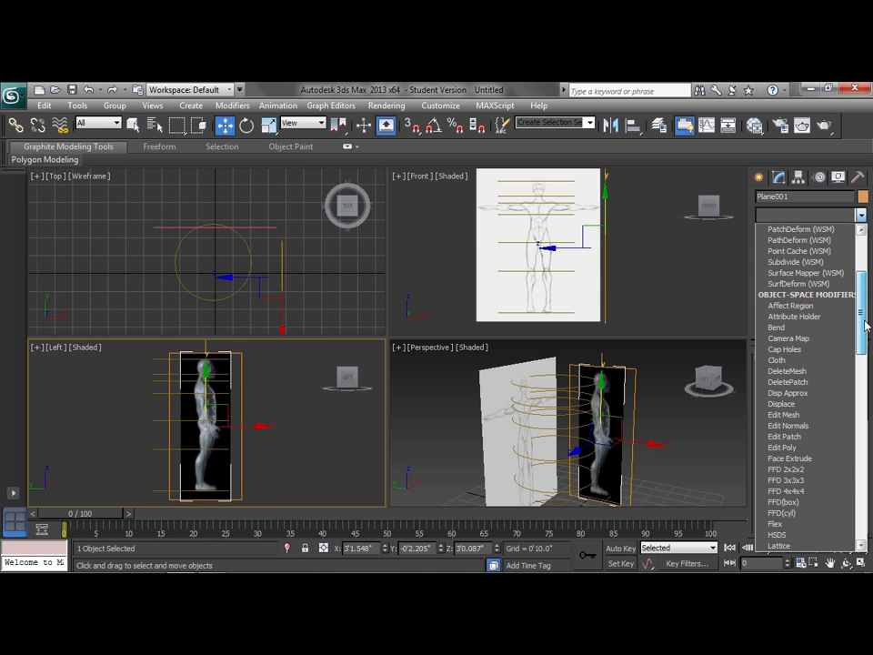
pyautogui.click(792, 446)
pyautogui.click(773, 460)
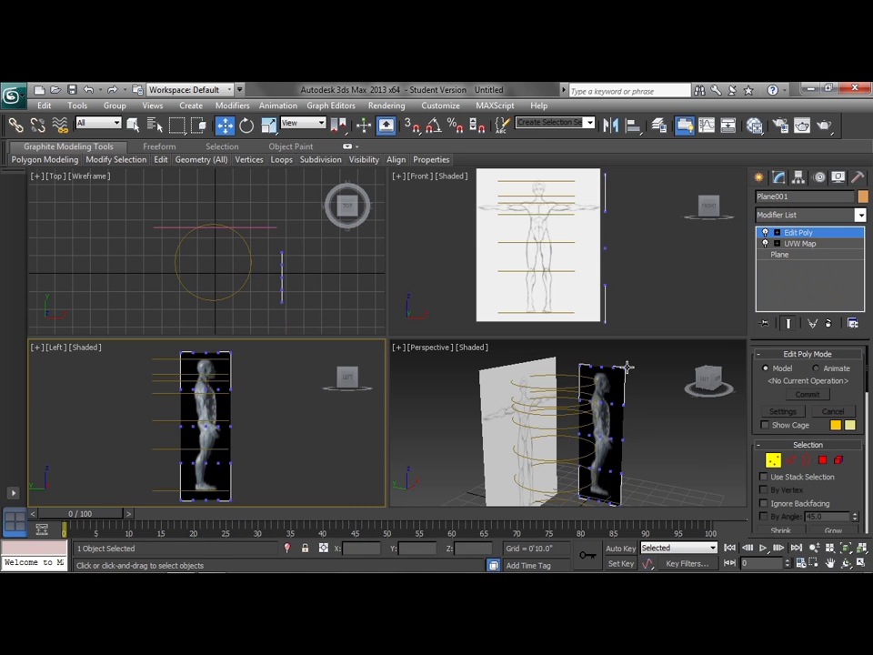
pyautogui.click(626, 367)
pyautogui.click(271, 394)
pyautogui.click(829, 326)
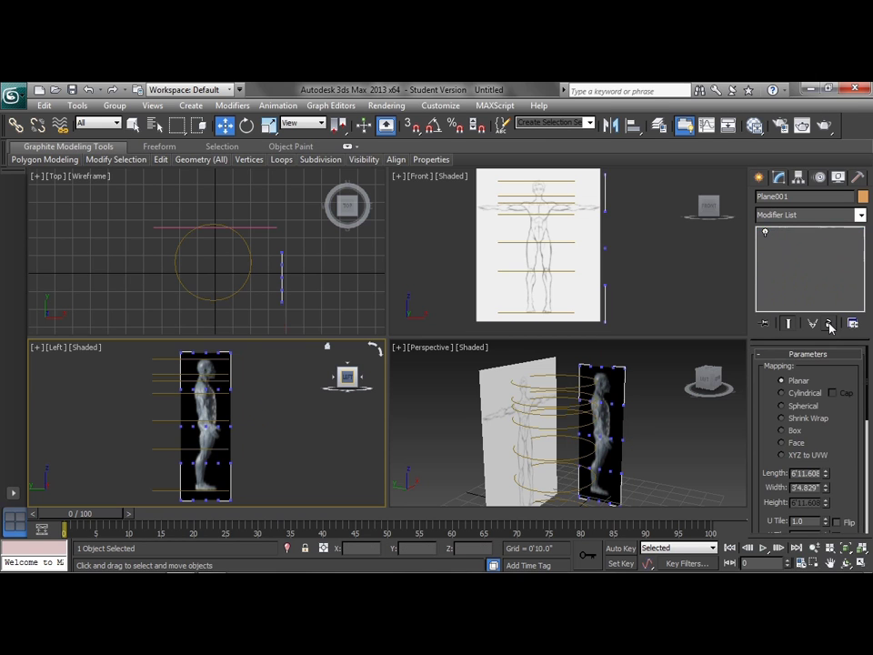
# - Show edged faces in the Left viewport and set the side plane's length segments to 12
pyautogui.click(781, 242)
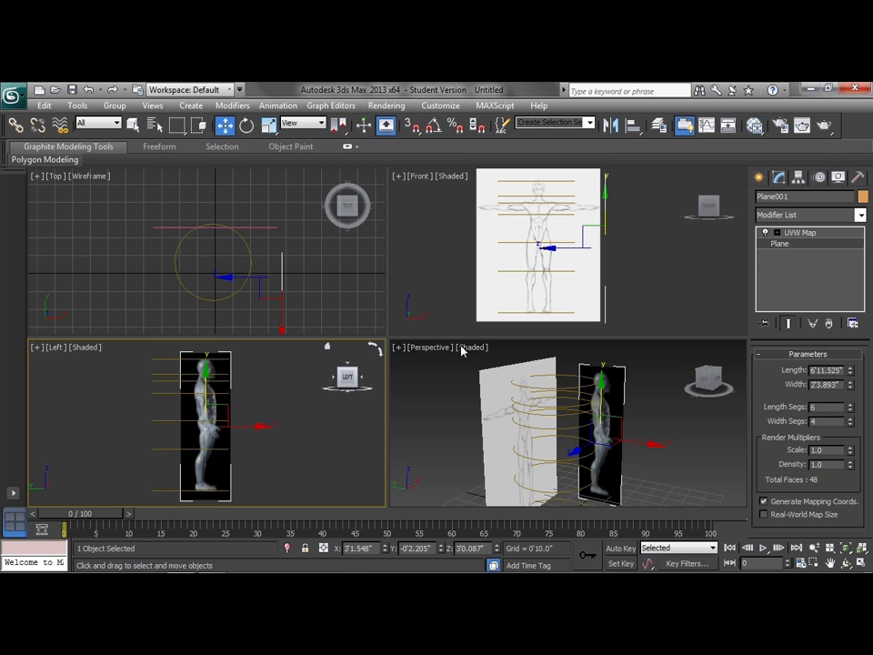
pyautogui.click(86, 347)
pyautogui.click(91, 167)
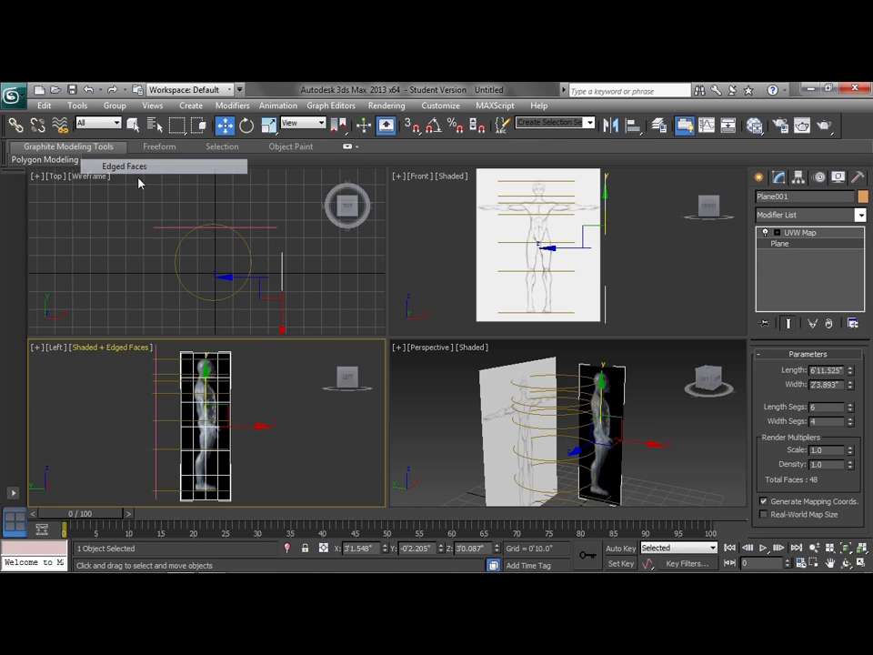
pyautogui.click(852, 406)
pyautogui.click(852, 405)
pyautogui.click(852, 405)
pyautogui.click(852, 406)
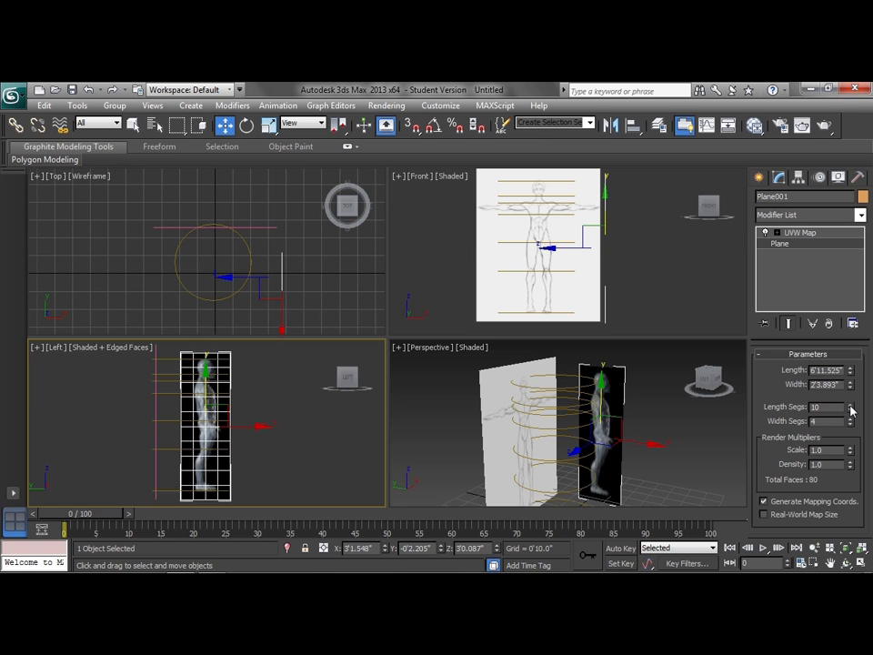
pyautogui.click(852, 407)
pyautogui.click(851, 407)
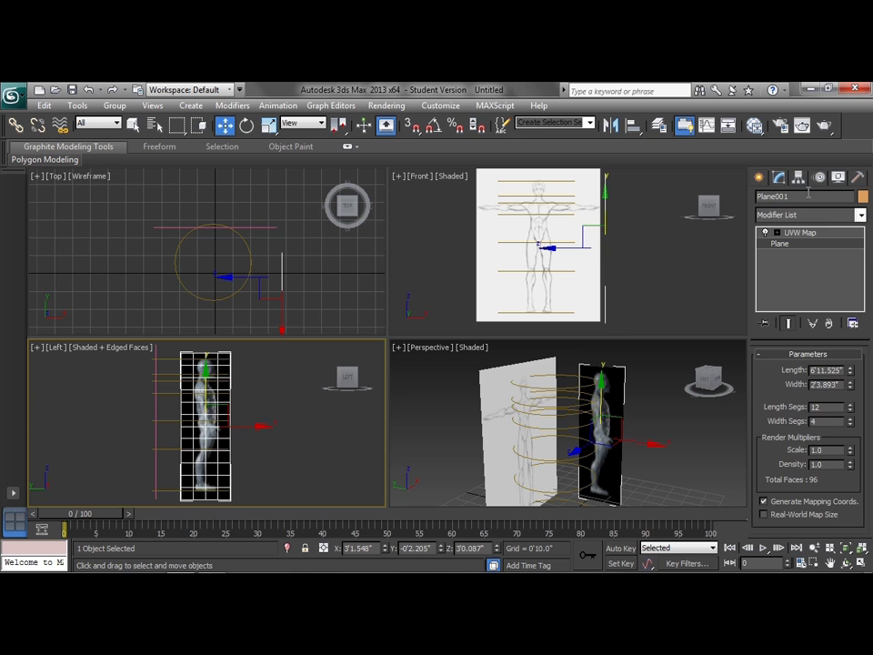
# - Add an Edit Poly modifier above the side plane's UVW Map
pyautogui.click(860, 215)
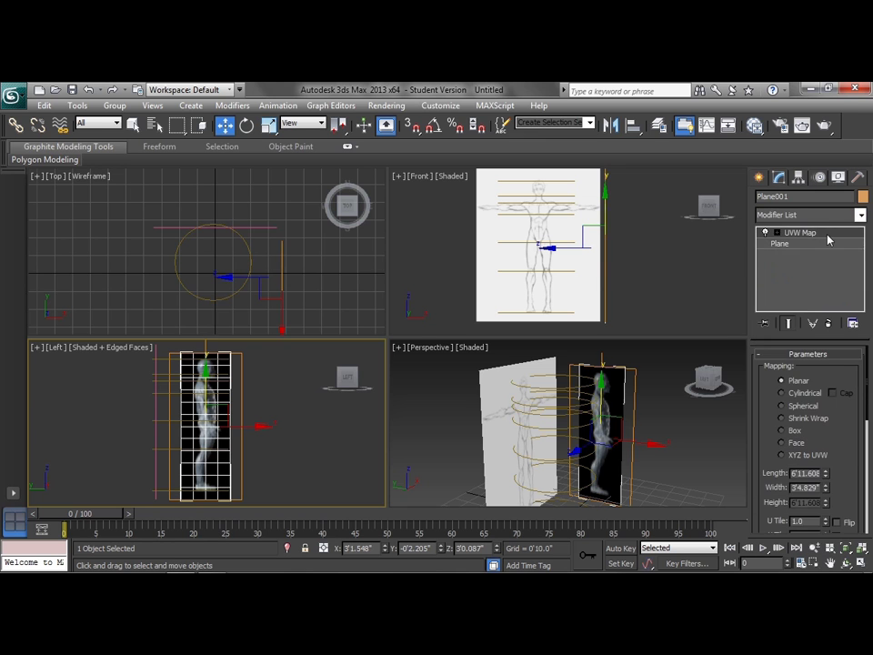
pyautogui.click(860, 216)
pyautogui.scroll(-6, 865, 296)
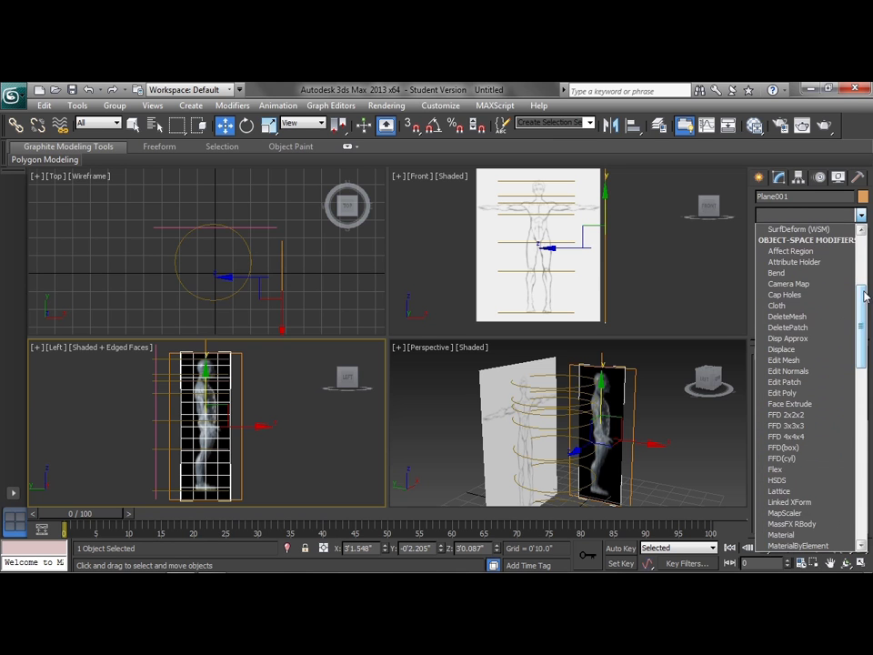
pyautogui.click(783, 393)
# - Raise the side plane's vertex rows at the chin and upper head to about Z 5'4.6" and 5'10.8"
pyautogui.scroll(1, 250, 389)
pyautogui.moveTo(256, 386); pyautogui.dragTo(267, 453, button='middle')
pyautogui.scroll(2, 256, 387)
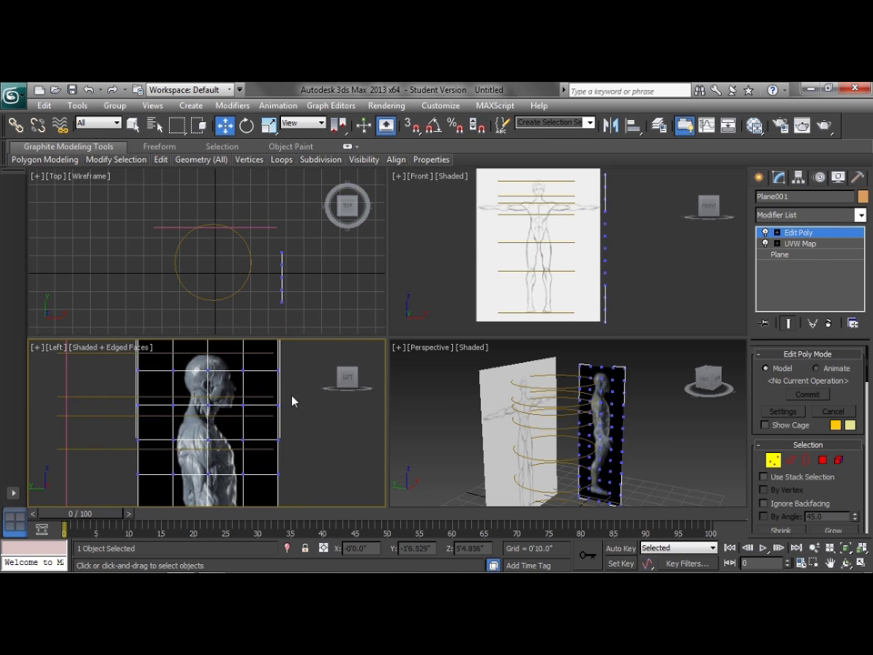
pyautogui.moveTo(290, 389); pyautogui.dragTo(119, 412)
pyautogui.moveTo(207, 373); pyautogui.dragTo(208, 370)
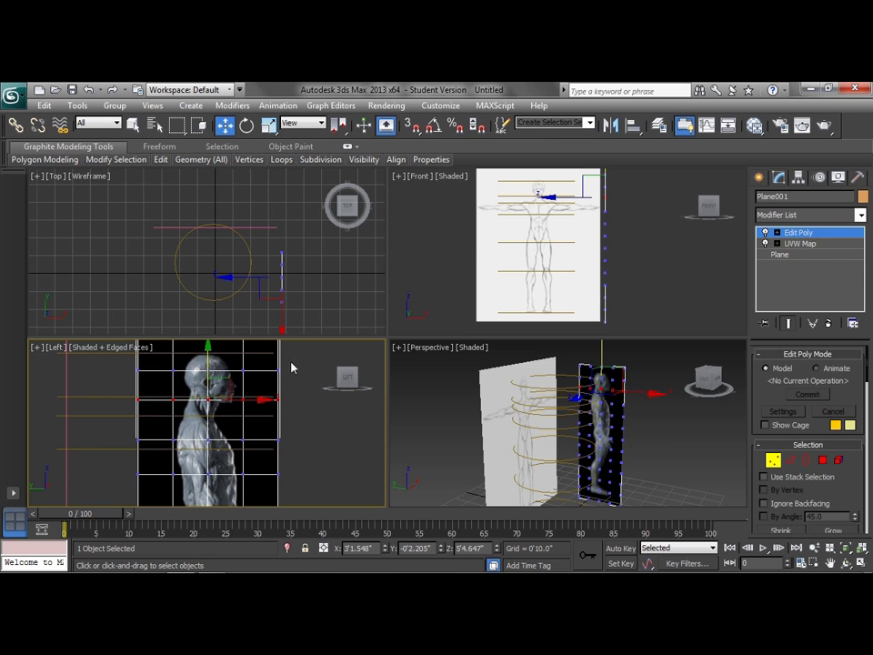
pyautogui.moveTo(292, 361); pyautogui.dragTo(126, 381)
pyautogui.moveTo(208, 352); pyautogui.dragTo(209, 352)
# - Raise the side plane's vertex row at the upper chest to about Z 4'9.4"
pyautogui.moveTo(276, 458); pyautogui.dragTo(282, 429, button='middle')
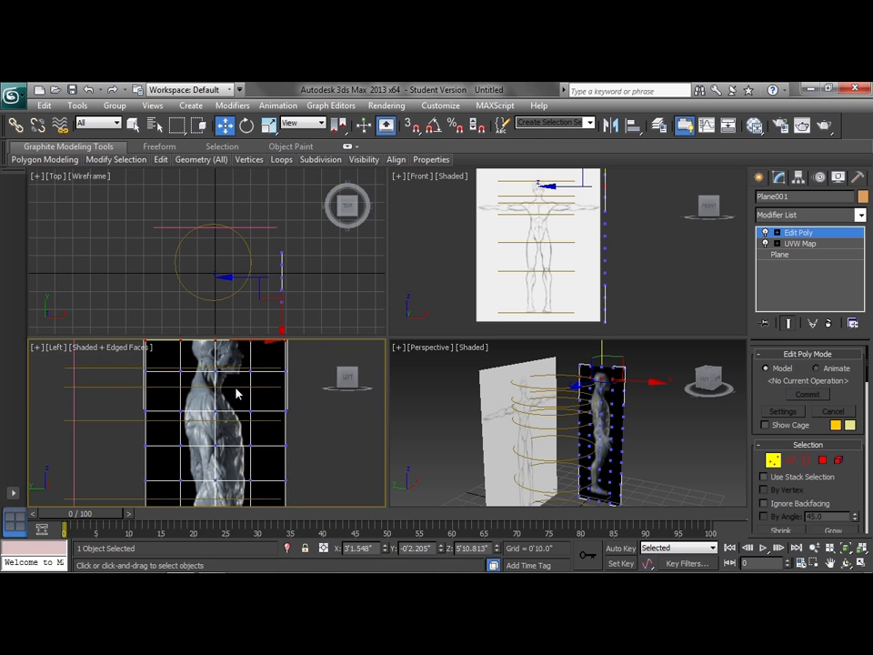
pyautogui.moveTo(135, 401); pyautogui.dragTo(297, 421)
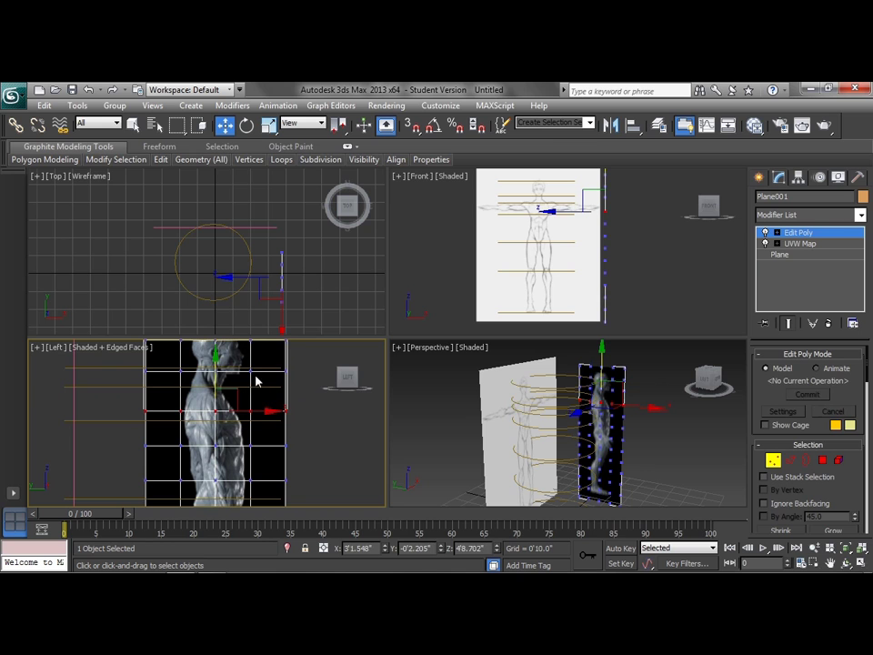
pyautogui.moveTo(215, 381); pyautogui.dragTo(215, 378)
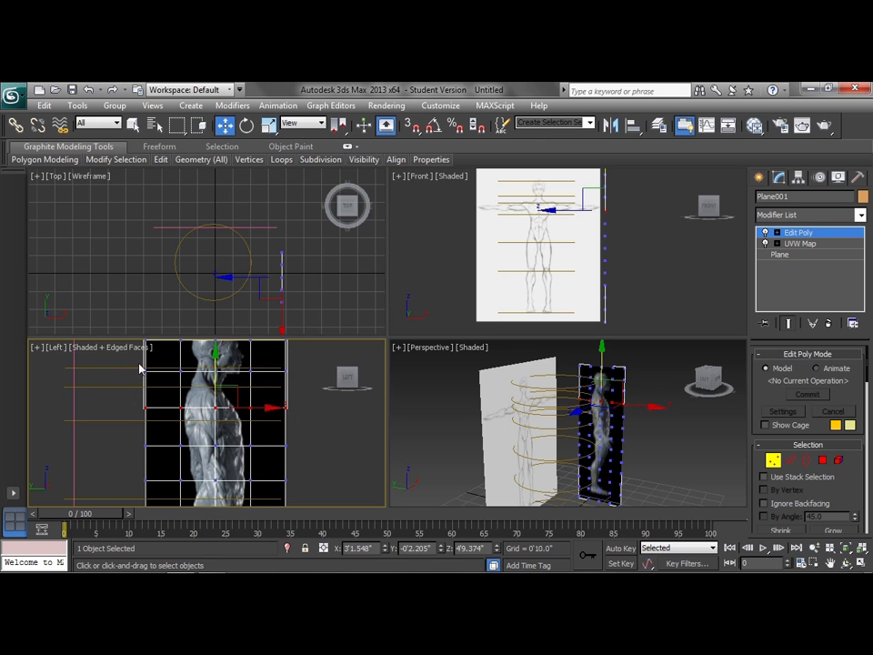
# - Raise the side plane's chin vertex row slightly and its upper-chest row to about Z 4'10.1"
pyautogui.moveTo(139, 368); pyautogui.dragTo(301, 390)
pyautogui.moveTo(215, 354); pyautogui.dragTo(215, 350)
pyautogui.moveTo(222, 386); pyautogui.dragTo(224, 413, button='middle')
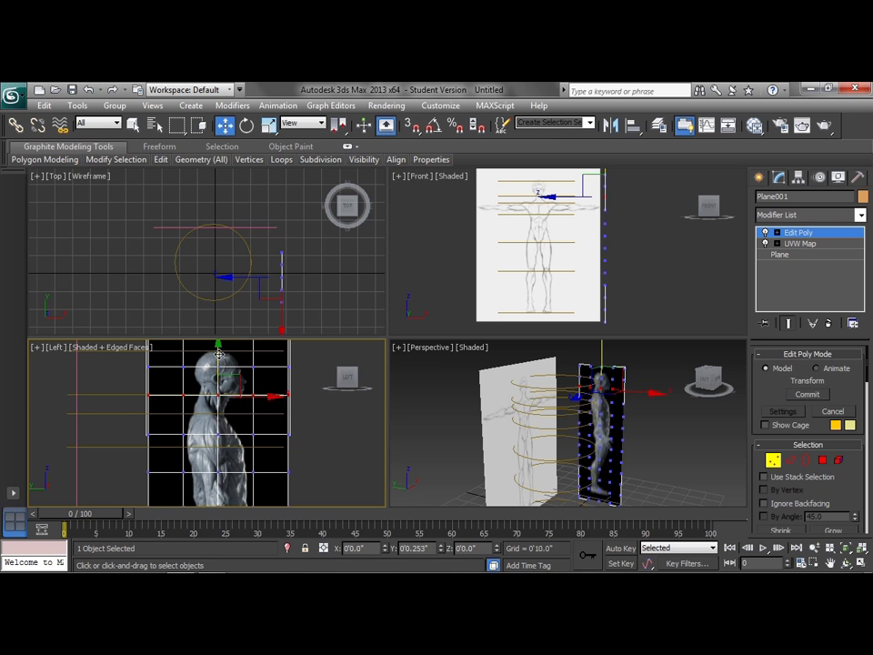
pyautogui.moveTo(137, 417); pyautogui.dragTo(305, 434)
pyautogui.moveTo(220, 396); pyautogui.dragTo(220, 392)
pyautogui.moveTo(232, 460); pyautogui.dragTo(249, 403, button='middle')
pyautogui.scroll(-3, 250, 402)
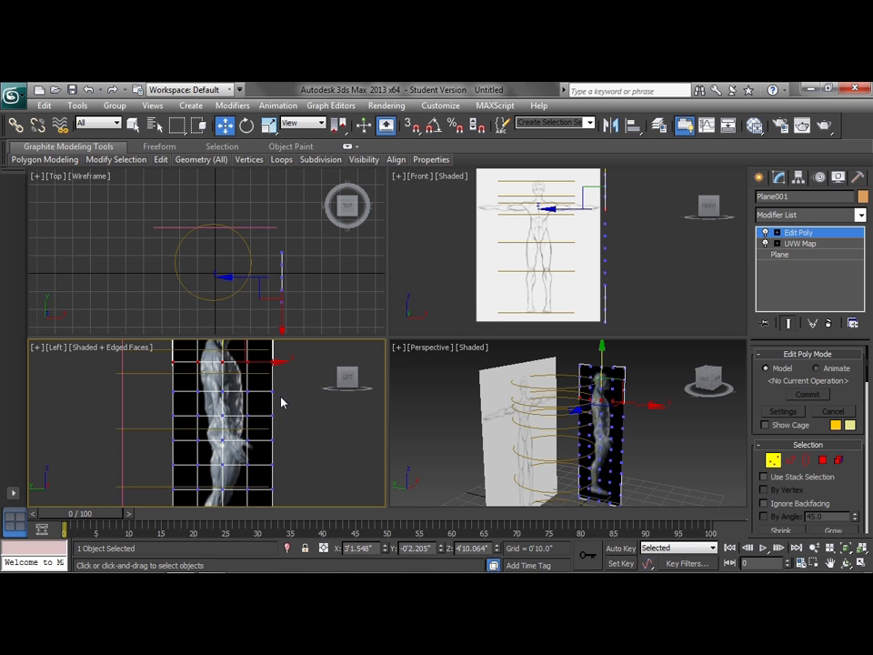
# - Raise the side plane's mid-torso vertex row to about Z 4'2.9" and its upper-chest row to about Z 4'10.8"
pyautogui.moveTo(283, 382); pyautogui.dragTo(157, 397)
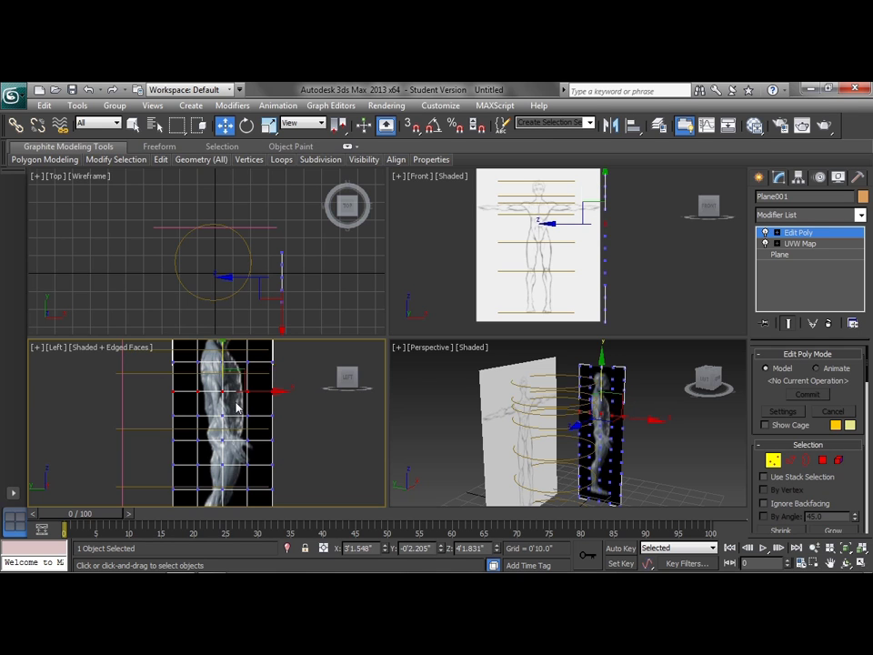
pyautogui.moveTo(222, 363); pyautogui.dragTo(222, 359)
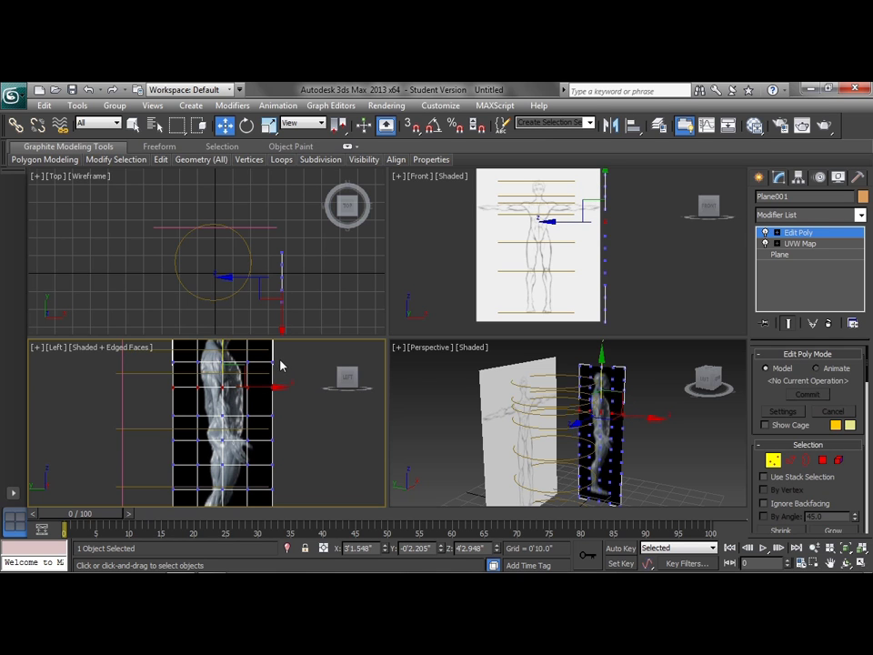
pyautogui.moveTo(279, 357); pyautogui.dragTo(169, 369)
pyautogui.moveTo(244, 362); pyautogui.dragTo(246, 377, button='middle')
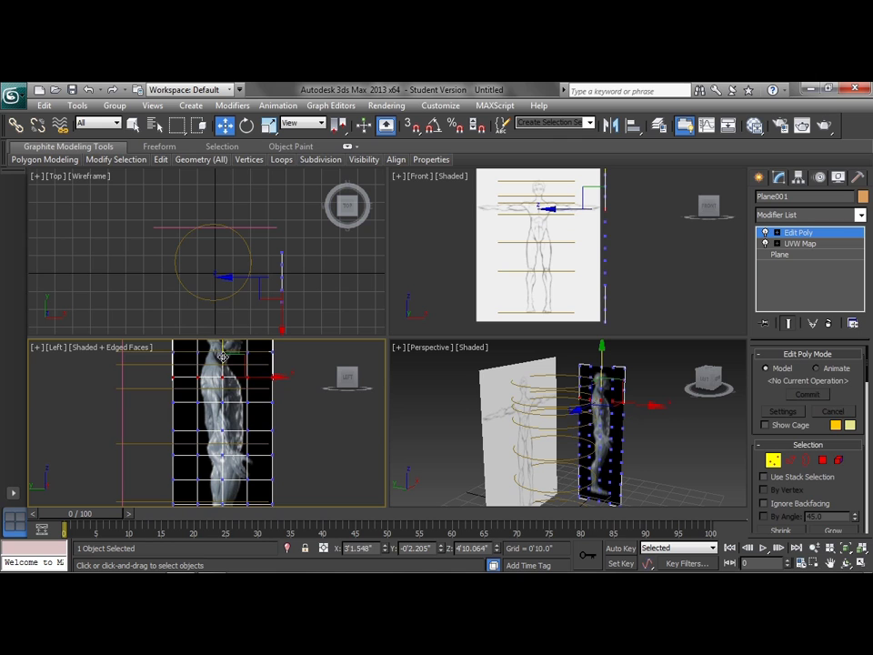
pyautogui.moveTo(224, 359); pyautogui.dragTo(223, 354)
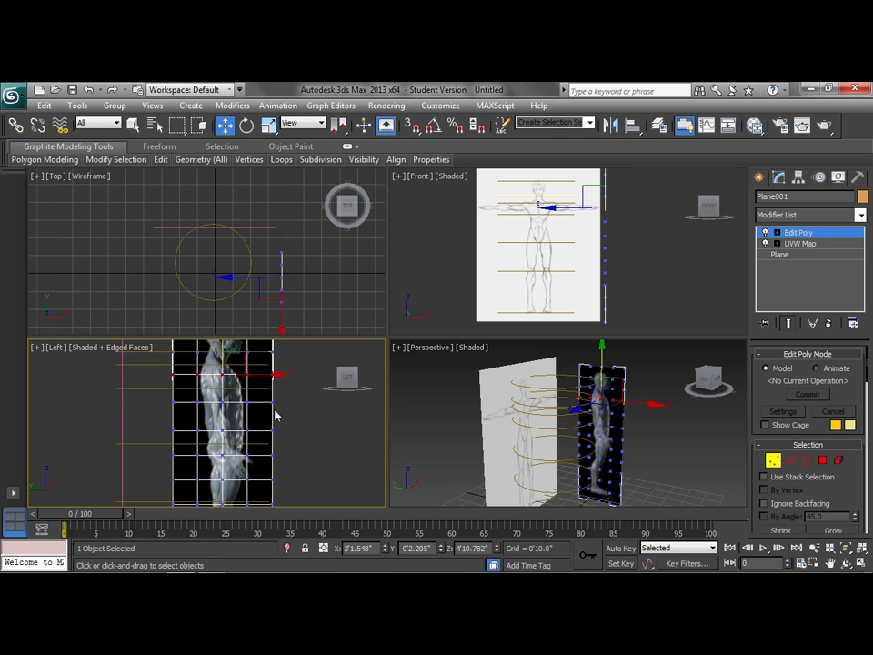
# - Raise the mid-torso vertex row slightly further and the upper-chest row to about Z 4'11.3"
pyautogui.moveTo(283, 394); pyautogui.dragTo(188, 404)
pyautogui.moveTo(222, 372); pyautogui.dragTo(222, 368)
pyautogui.moveTo(283, 369); pyautogui.dragTo(163, 386)
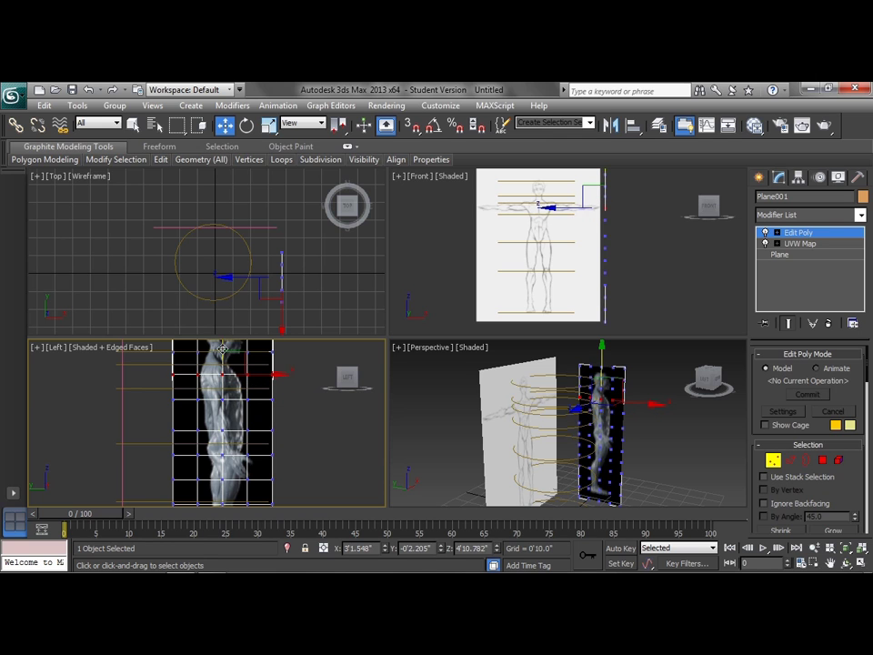
pyautogui.moveTo(222, 348); pyautogui.dragTo(222, 346)
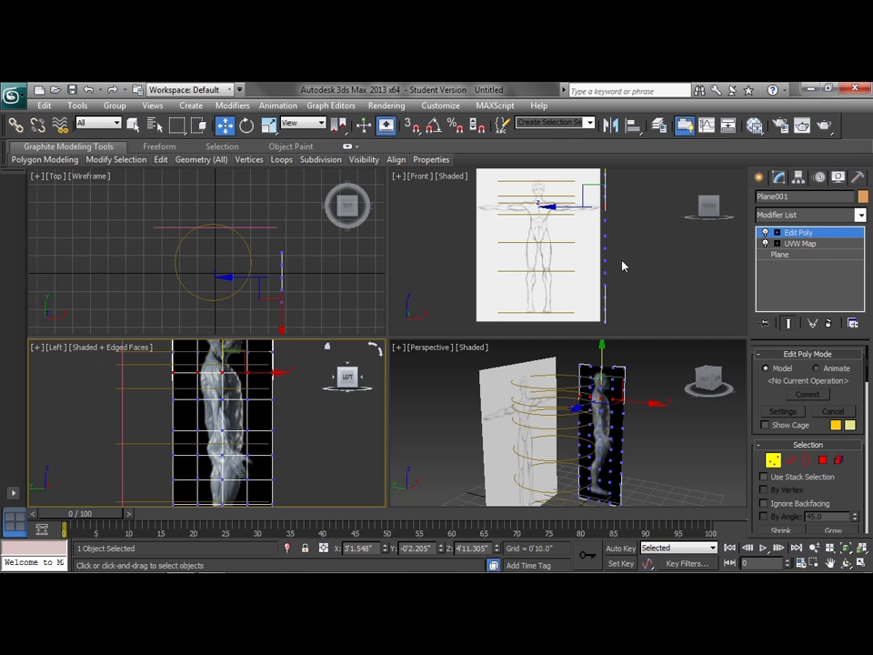
# - Check the crotch-level guide circle against the side figure and return to vertex editing on the side plane
pyautogui.press('1')
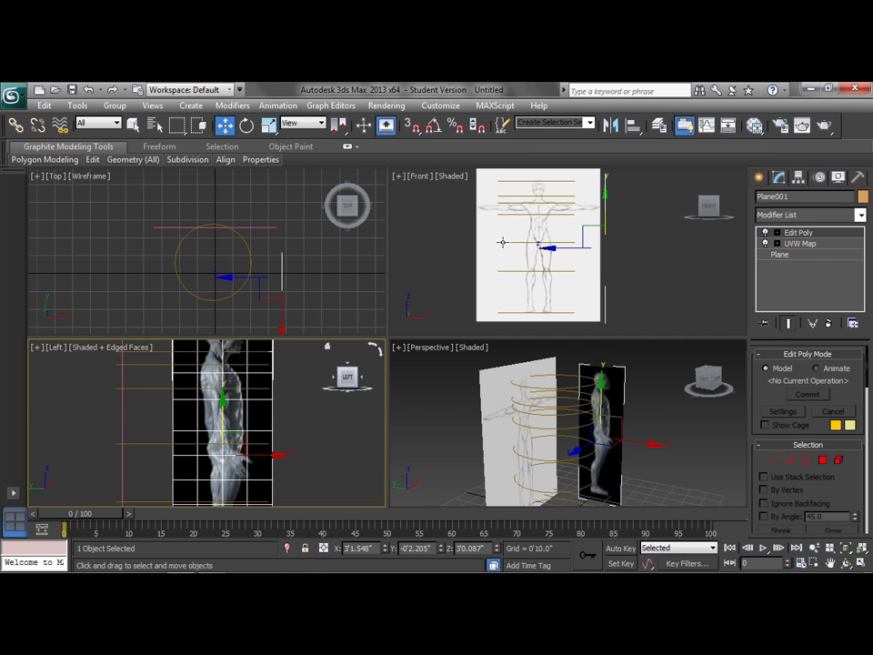
pyautogui.click(502, 242)
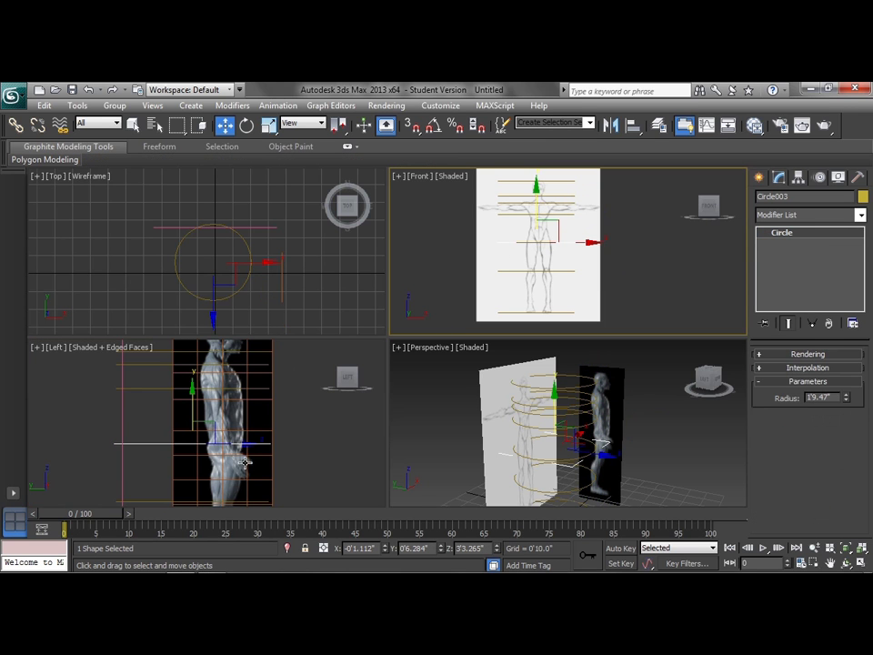
pyautogui.click(263, 411)
pyautogui.click(772, 461)
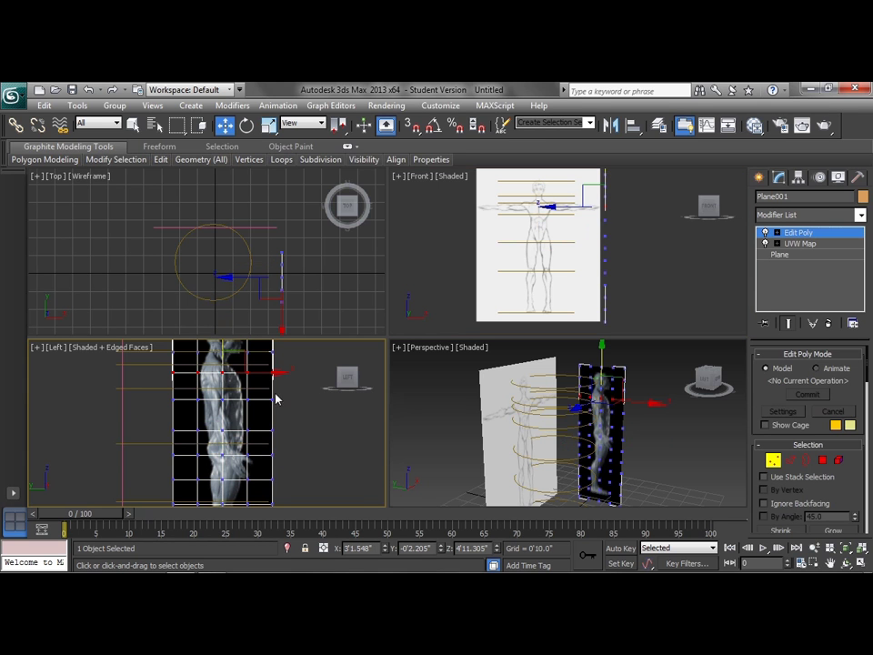
# - Raise the three waist-to-hip vertex rows to about Z 3'8.7", and the two hip rows to about Z 3'7.4"
pyautogui.moveTo(278, 391); pyautogui.dragTo(164, 435)
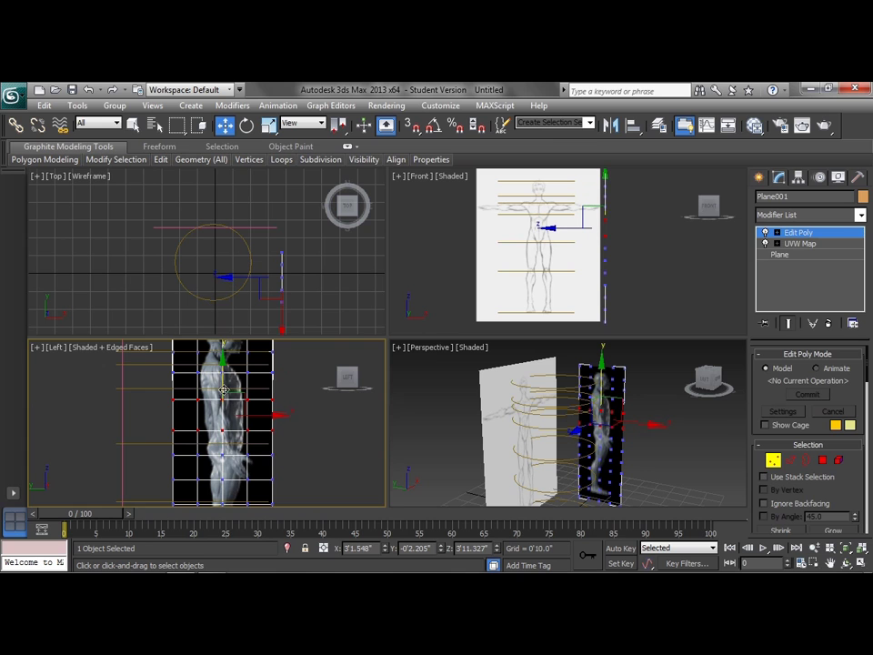
pyautogui.moveTo(282, 445); pyautogui.dragTo(164, 463)
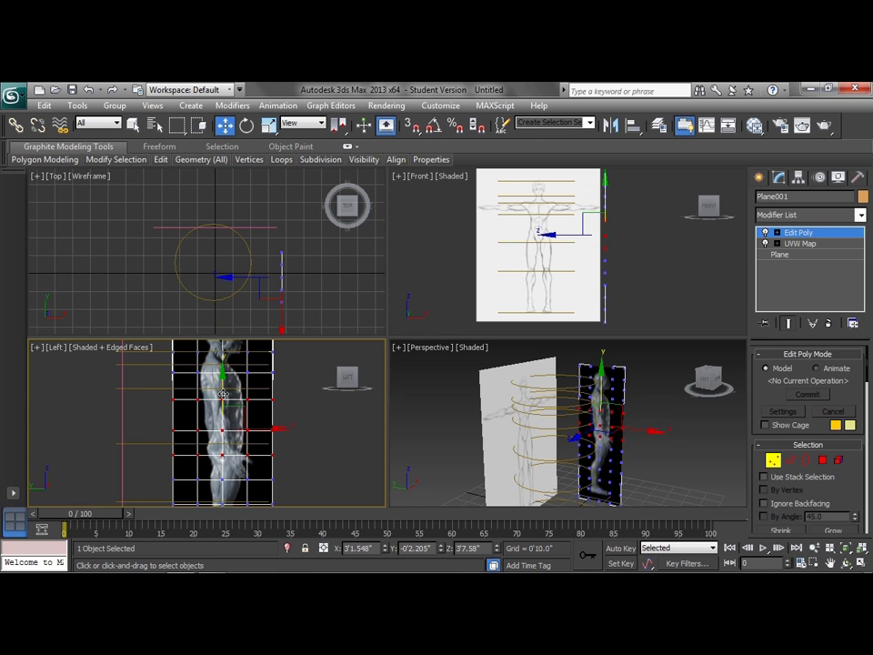
pyautogui.moveTo(223, 394); pyautogui.dragTo(224, 386)
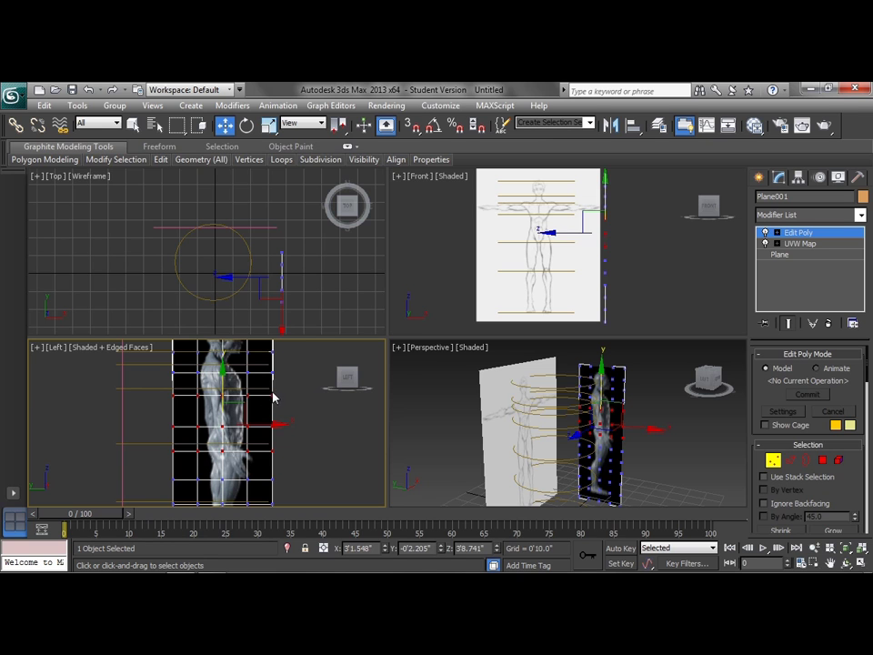
pyautogui.moveTo(293, 409); pyautogui.dragTo(154, 492)
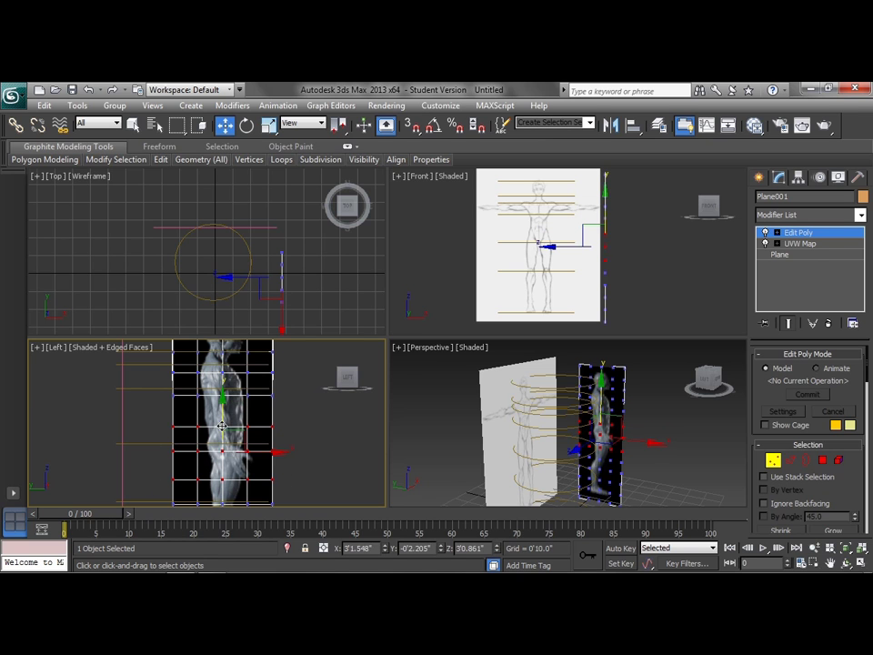
pyautogui.moveTo(222, 425); pyautogui.dragTo(224, 389)
pyautogui.moveTo(279, 461); pyautogui.dragTo(286, 421, button='middle')
pyautogui.scroll(-2, 287, 420)
pyautogui.scroll(-1, 289, 425)
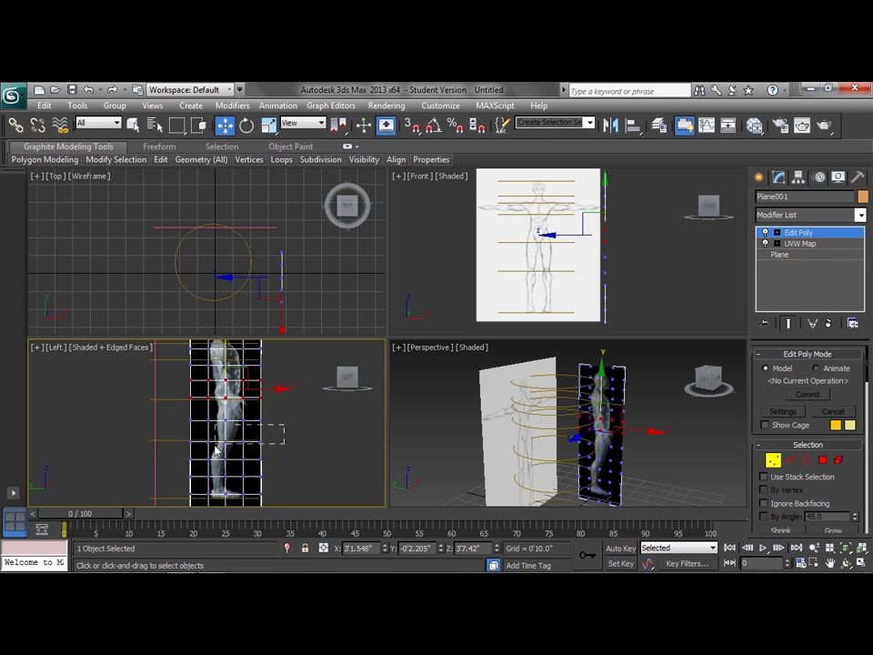
# - Raise the side plane's thigh and knee vertex rows slightly and its hip row to about Z 3'4.2"
pyautogui.moveTo(217, 451); pyautogui.dragTo(180, 473)
pyautogui.moveTo(226, 420); pyautogui.dragTo(166, 424)
pyautogui.click(280, 434)
pyautogui.moveTo(226, 385)
pyautogui.mouseDown()
pyautogui.moveTo(162, 406)
pyautogui.moveTo(226, 364)
pyautogui.mouseUp()
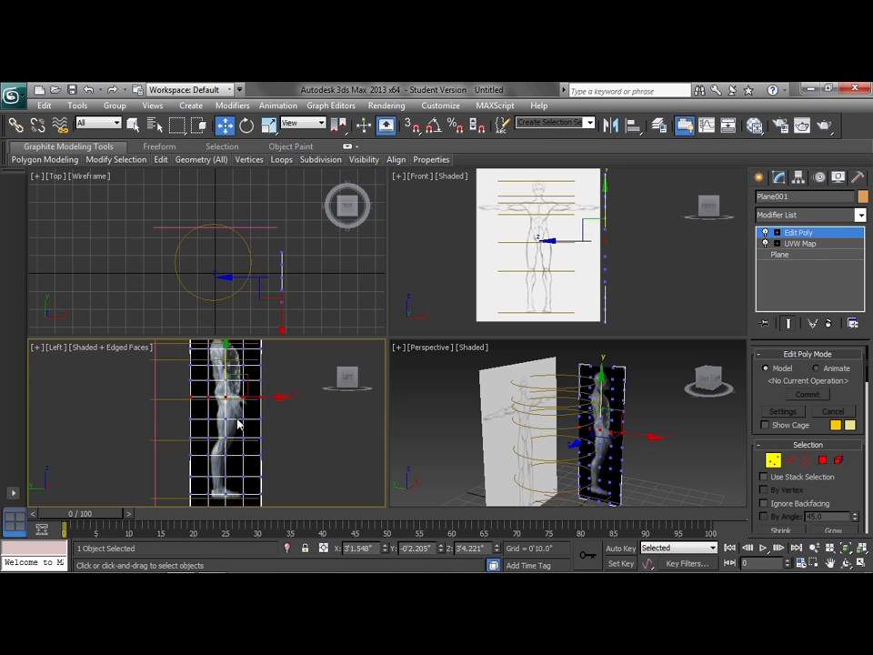
# - Raise the two vertex rows around the side figure's waist and hips slightly and clear the selection
pyautogui.moveTo(282, 490); pyautogui.dragTo(280, 473, button='middle')
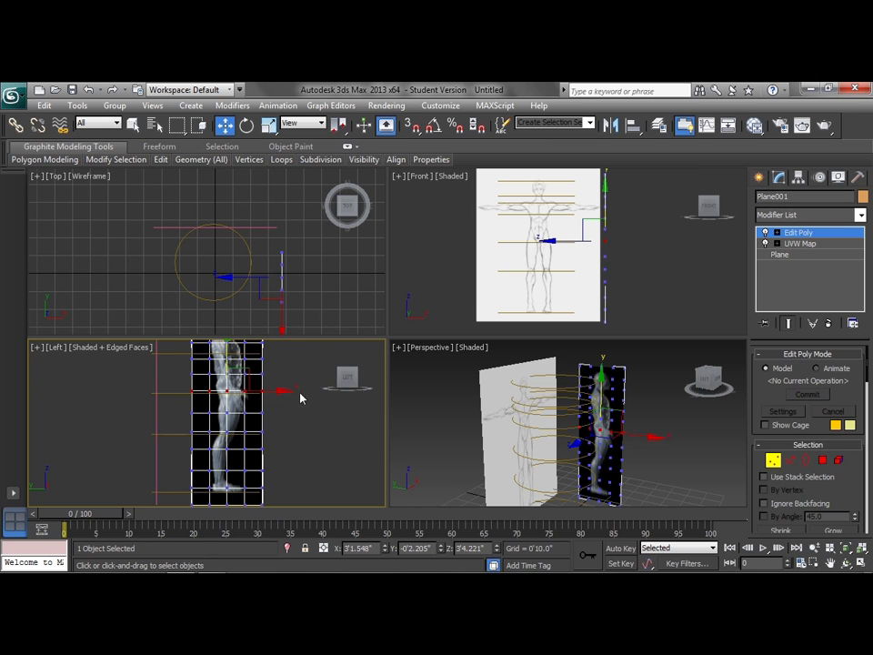
pyautogui.moveTo(290, 420); pyautogui.dragTo(284, 446, button='middle')
pyautogui.scroll(-3, 285, 447)
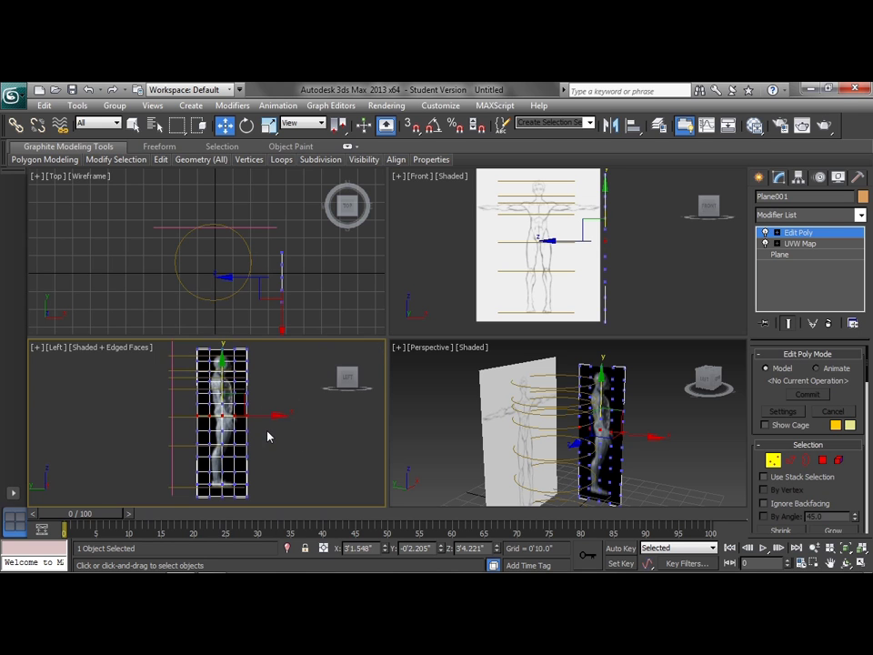
pyautogui.scroll(2, 269, 435)
pyautogui.scroll(2, 286, 434)
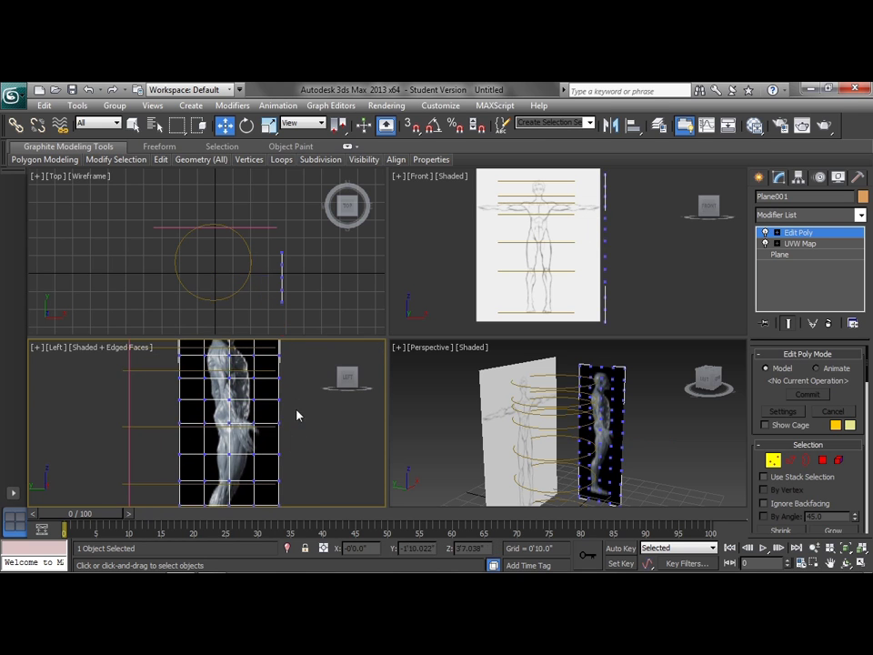
pyautogui.moveTo(291, 390); pyautogui.dragTo(167, 447)
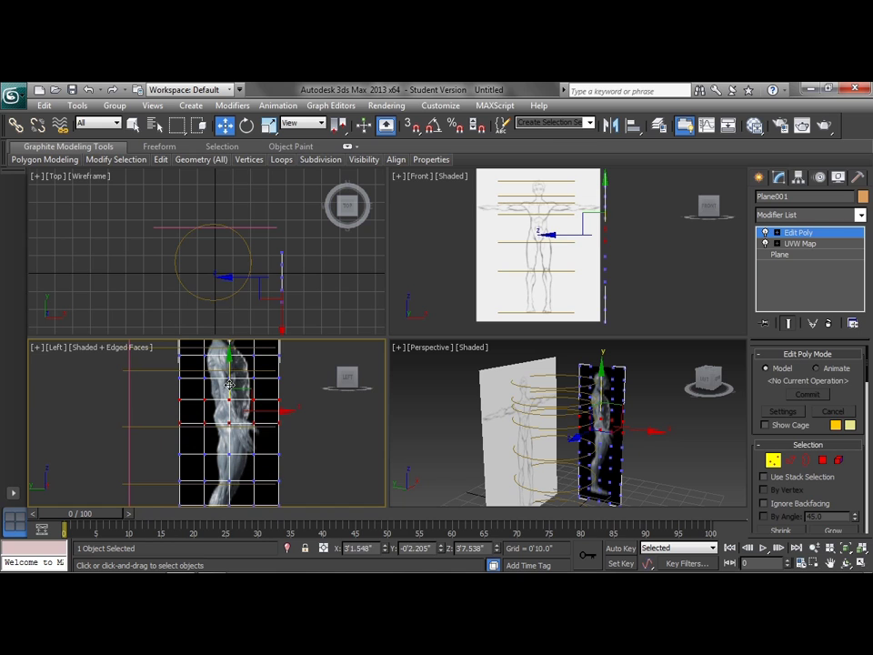
pyautogui.moveTo(231, 386); pyautogui.dragTo(233, 383)
pyautogui.click(315, 417)
pyautogui.moveTo(314, 417); pyautogui.dragTo(314, 437, button='middle')
pyautogui.scroll(-2, 314, 438)
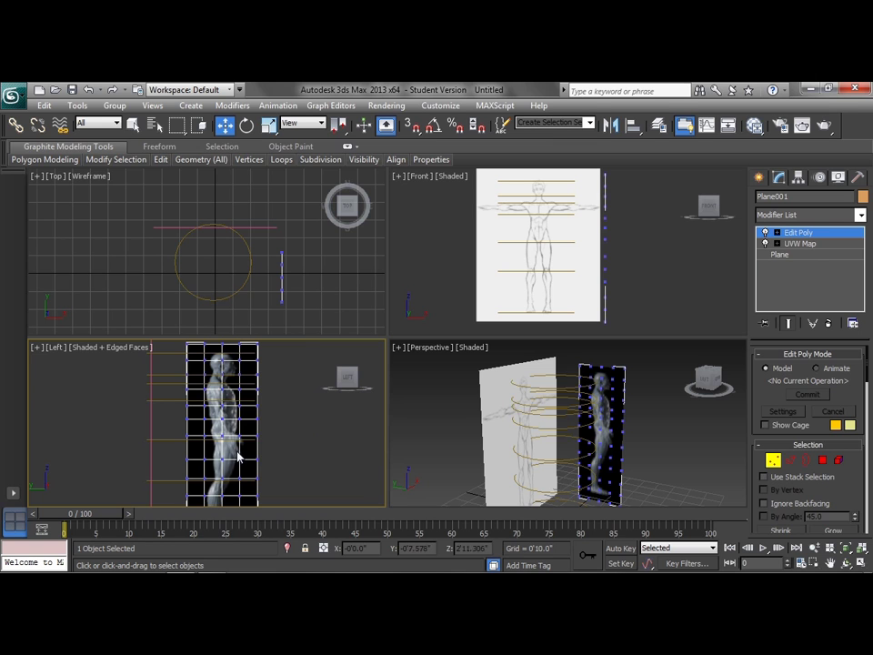
# - Leave vertex editing and rename the side plane as "side reference"
pyautogui.click(773, 461)
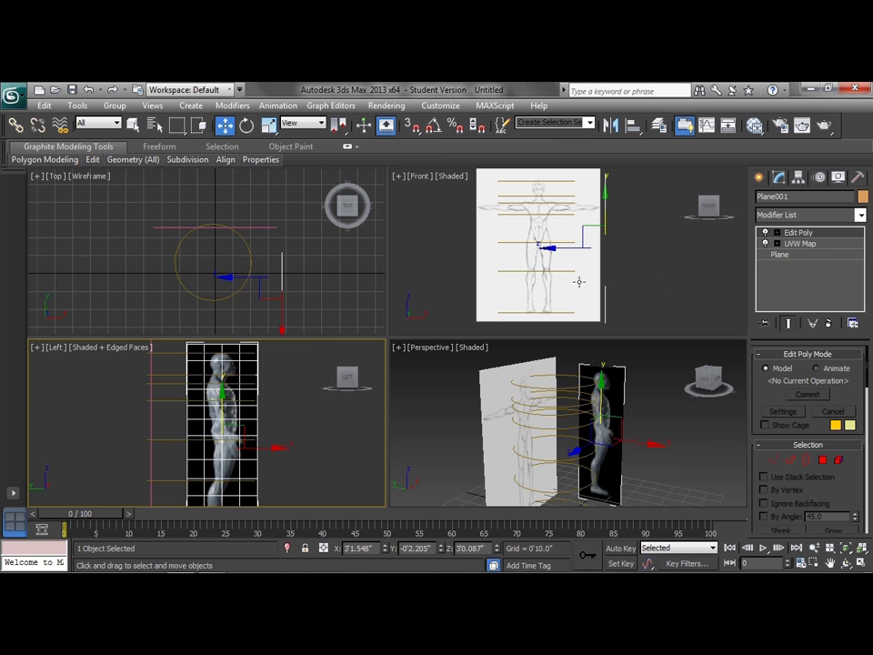
pyautogui.click(800, 195)
pyautogui.write('side reference')
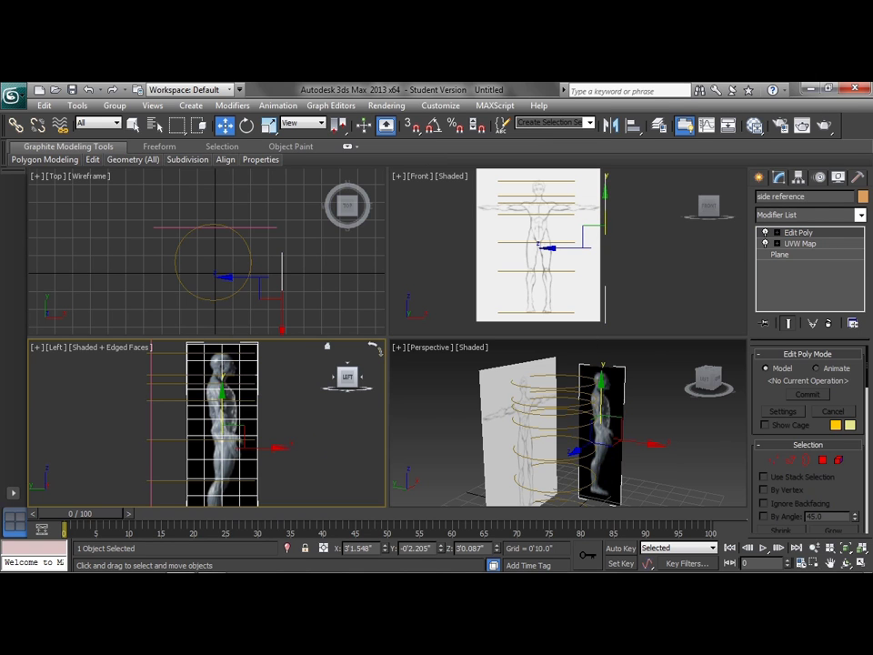
# - Clone the side reference plane in the Top viewport as an independent copy named "back reference"
pyautogui.keyDown('shift'); pyautogui.moveTo(225, 273); pyautogui.dragTo(228, 293); pyautogui.keyUp('shift')
pyautogui.click(365, 291)
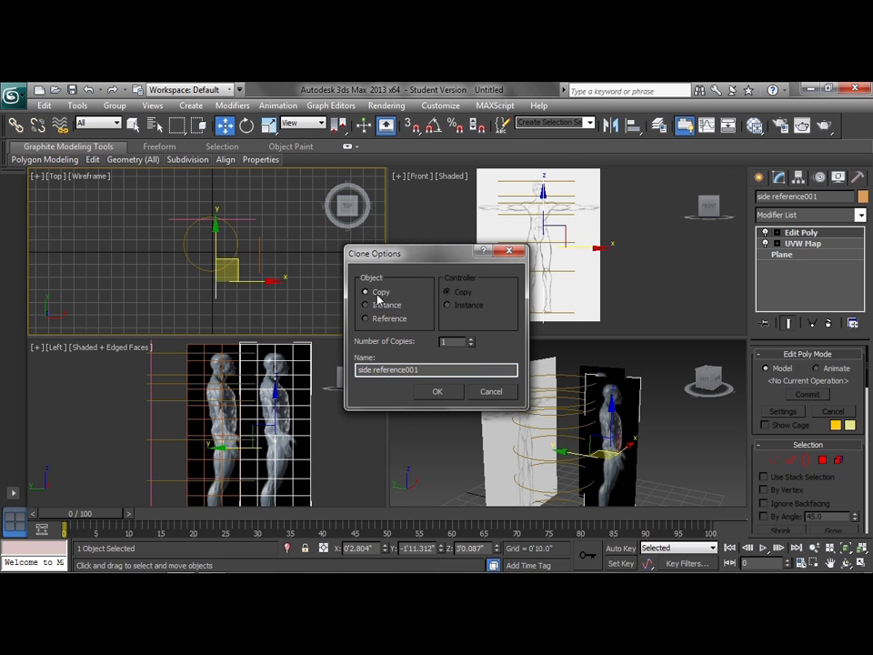
pyautogui.doubleClick(364, 369)
pyautogui.write('back')
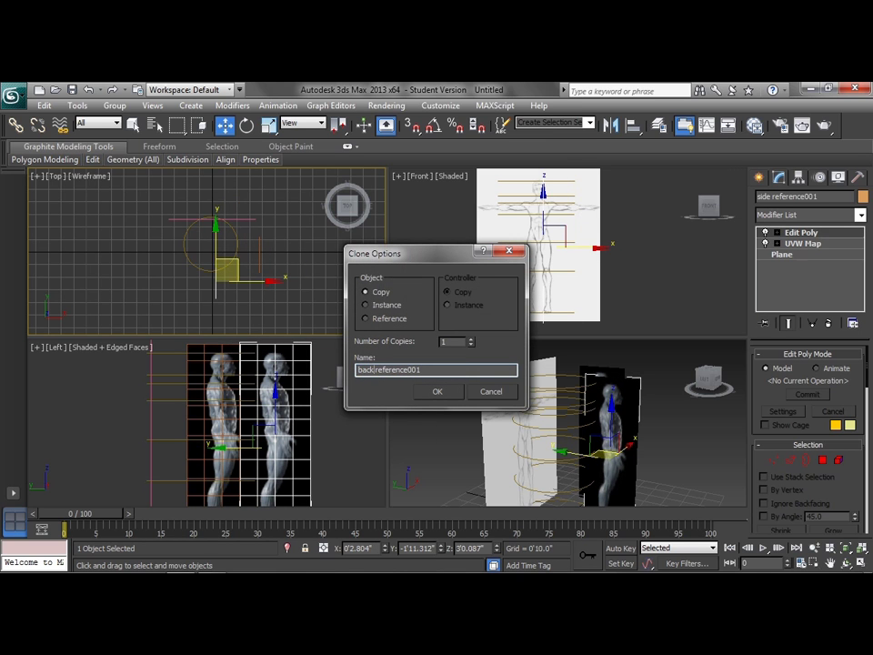
pyautogui.press('Return')
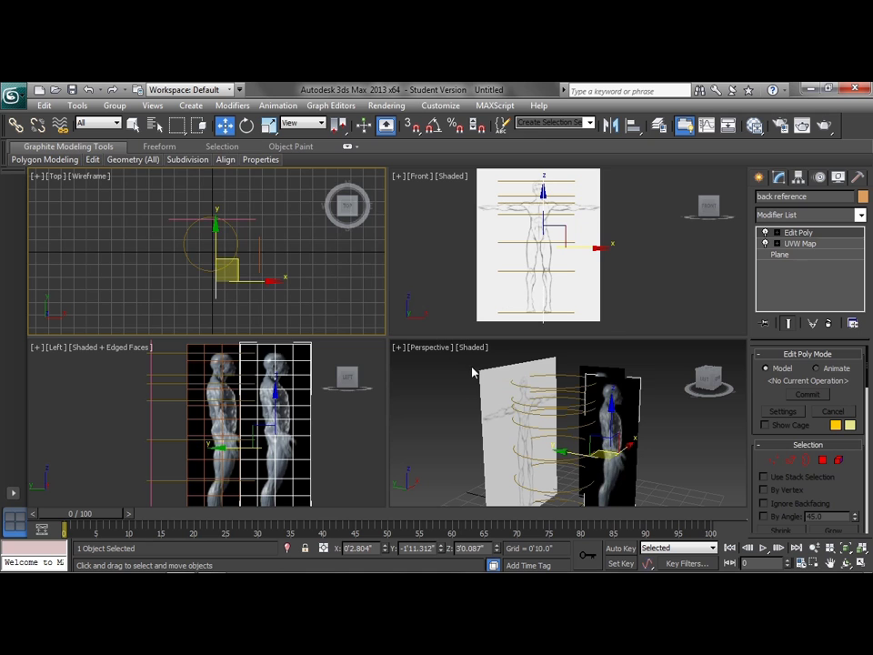
# - Turn on angle snap and rotate the back reference plane to 180 degrees about Z so it faces the front
pyautogui.press('e')
pyautogui.moveTo(262, 261); pyautogui.dragTo(257, 253)
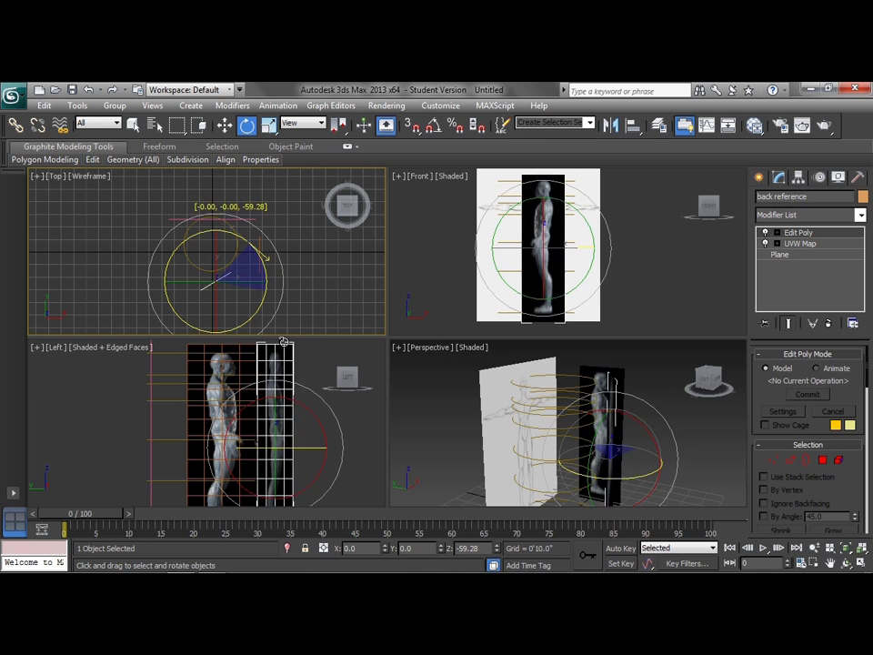
pyautogui.moveTo(284, 342); pyautogui.dragTo(336, 273)
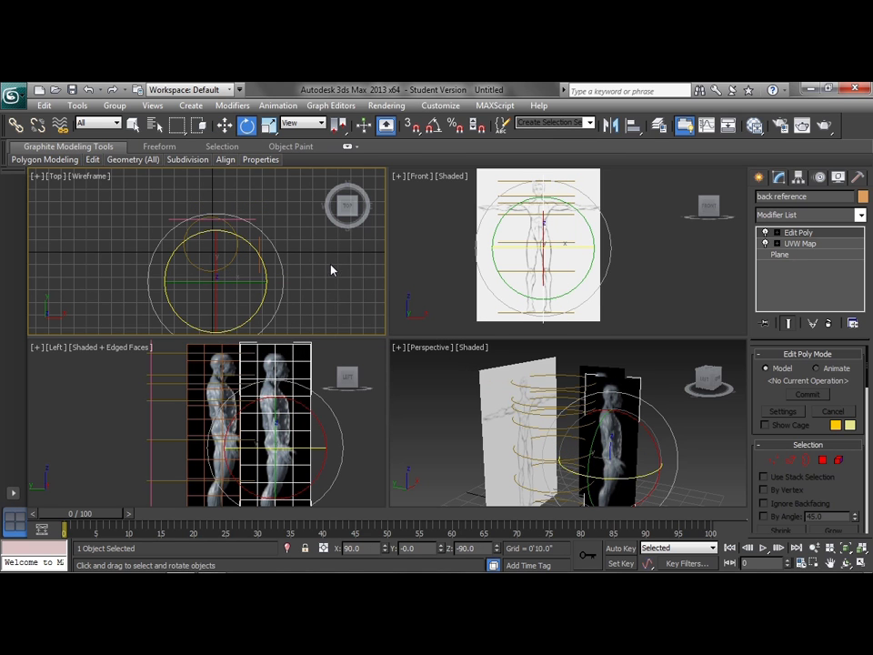
pyautogui.moveTo(255, 266); pyautogui.dragTo(288, 302)
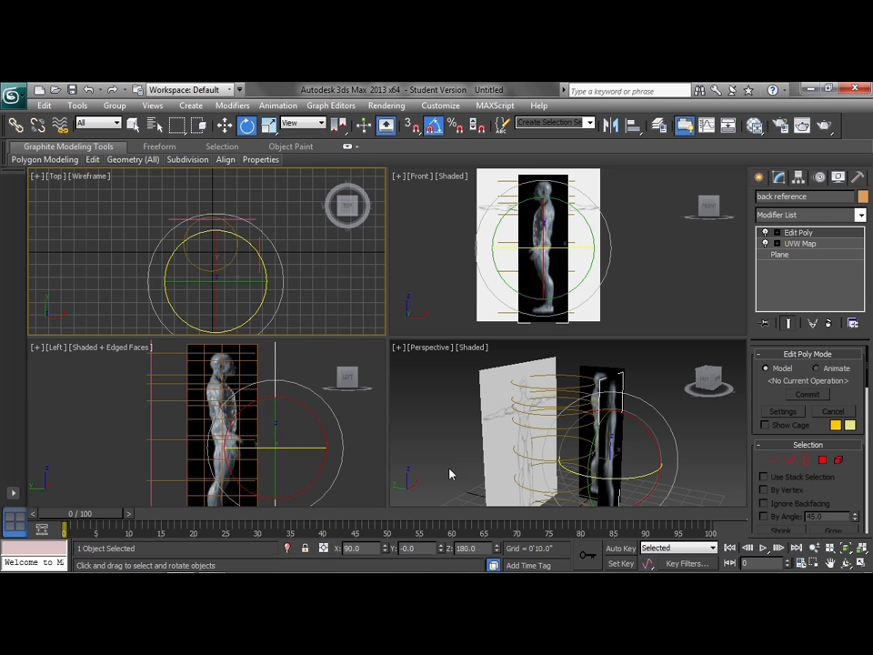
pyautogui.keyDown('alt'); pyautogui.moveTo(537, 482); pyautogui.dragTo(585, 459, button='middle'); pyautogui.keyUp('alt')
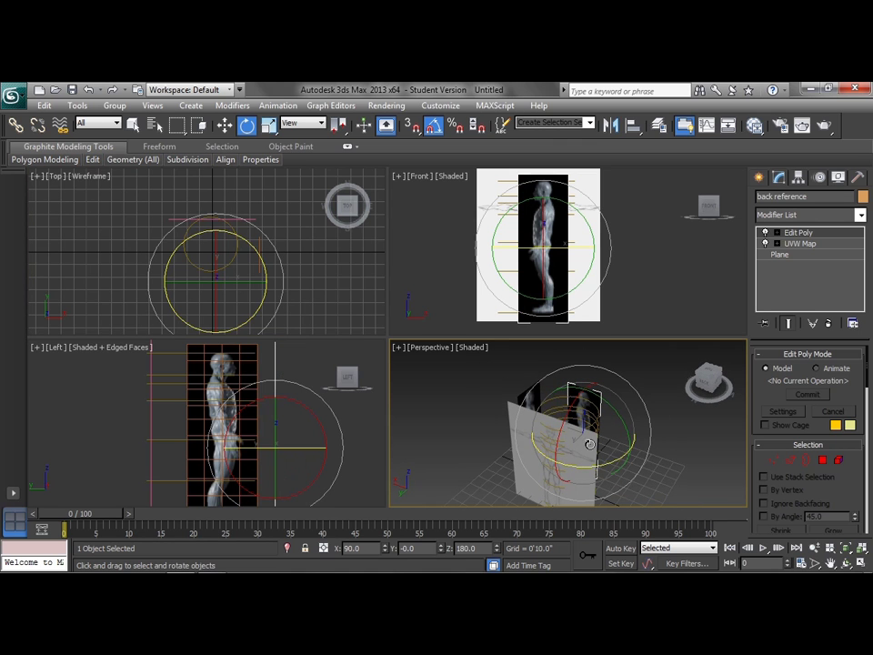
# - Add a new Standard material to the Slate Material Editor view above the side figure's map
pyautogui.click(755, 127)
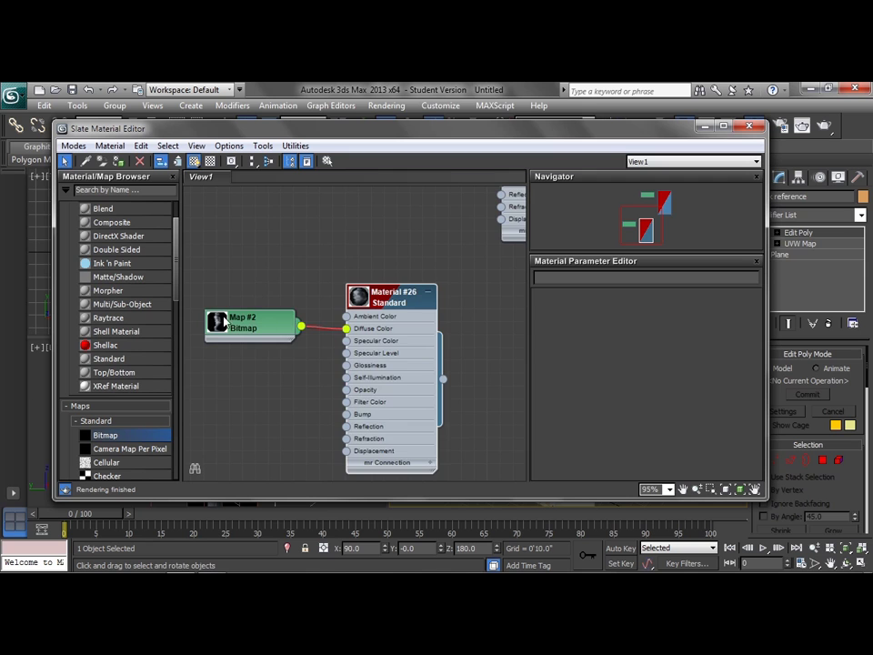
pyautogui.moveTo(268, 389); pyautogui.dragTo(332, 425, button='middle')
pyautogui.scroll(-1, 304, 360)
pyautogui.moveTo(128, 363); pyautogui.dragTo(283, 192)
pyautogui.moveTo(327, 198); pyautogui.dragTo(378, 270, button='middle')
pyautogui.moveTo(377, 270); pyautogui.dragTo(351, 221)
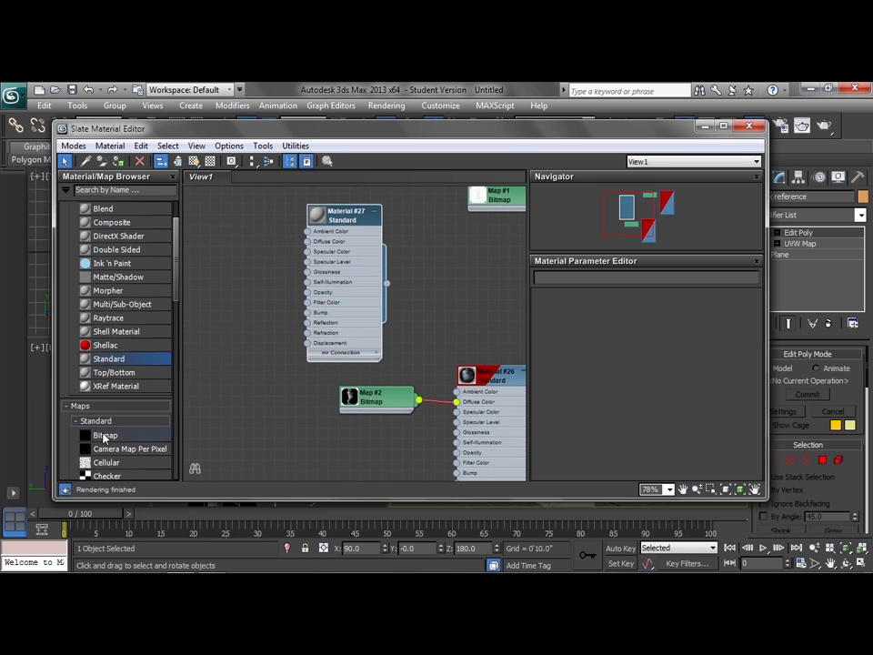
# - Add a Bitmap map beside the new material and load the AnaFig_Back image into it
pyautogui.moveTo(105, 435); pyautogui.dragTo(238, 240)
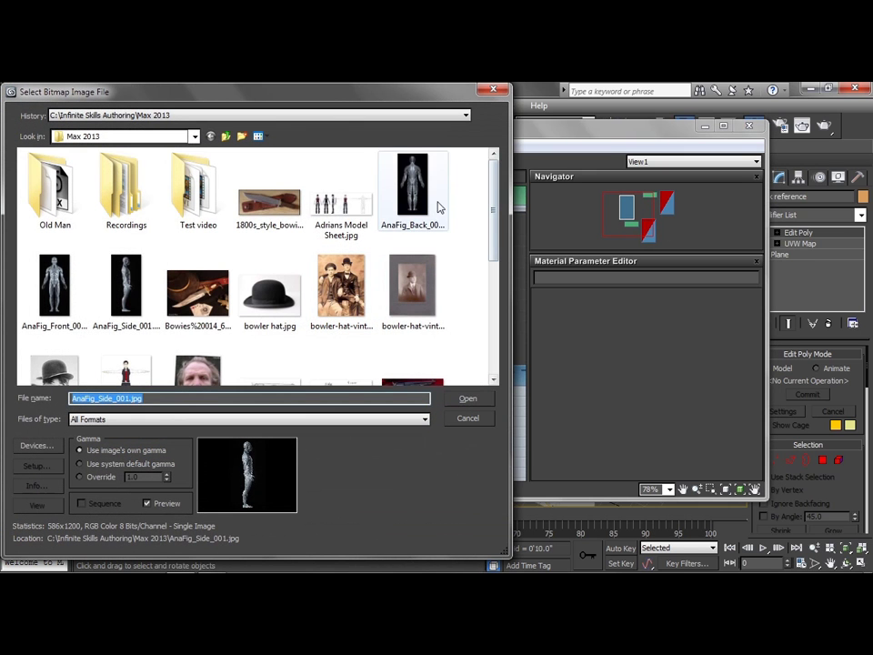
pyautogui.click(429, 232)
pyautogui.click(485, 399)
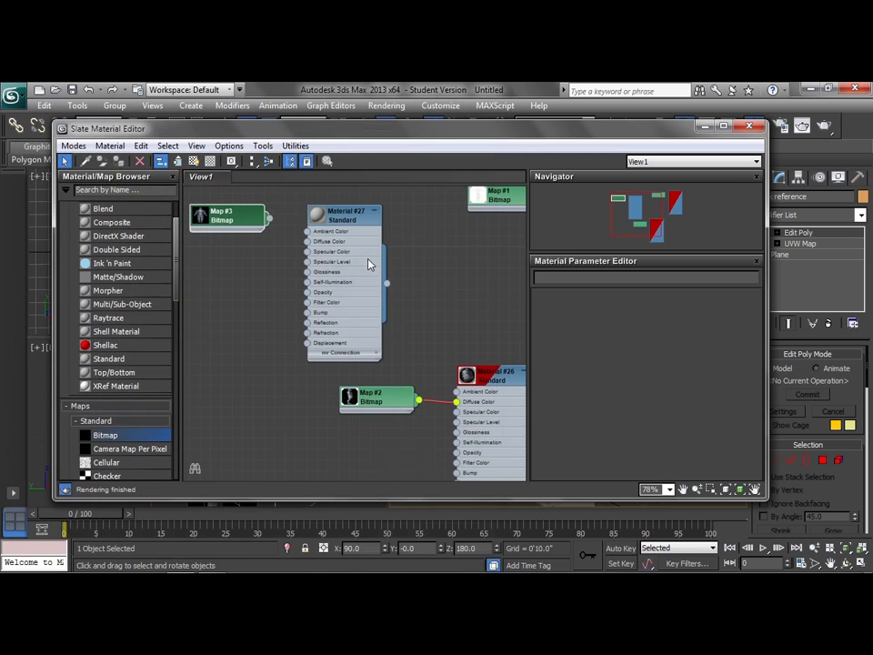
# - Connect the back figure's bitmap to the new material's Diffuse Color, show the shaded material in the viewport, and close the Slate Material Editor
pyautogui.moveTo(268, 220); pyautogui.dragTo(307, 241)
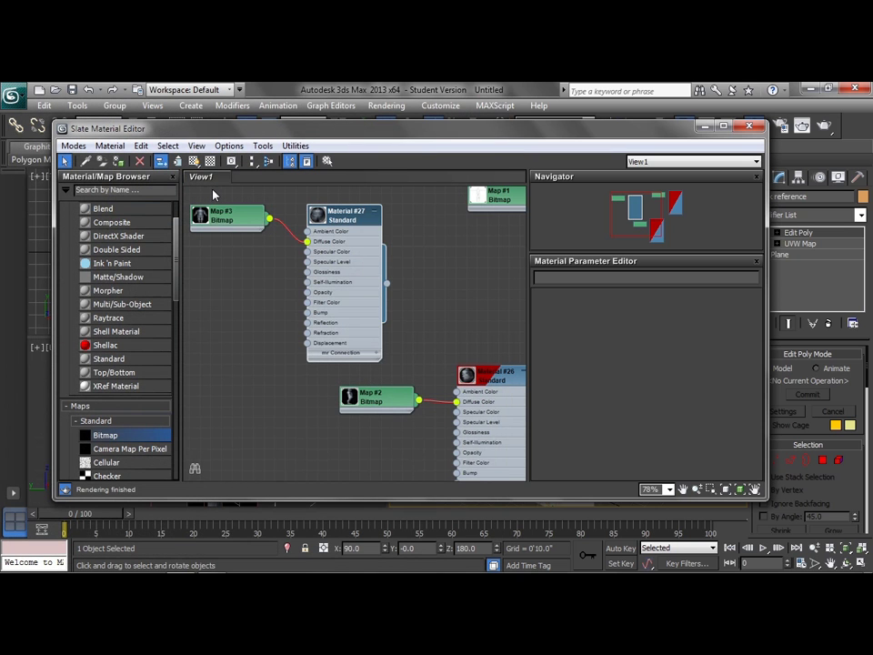
pyautogui.click(195, 162)
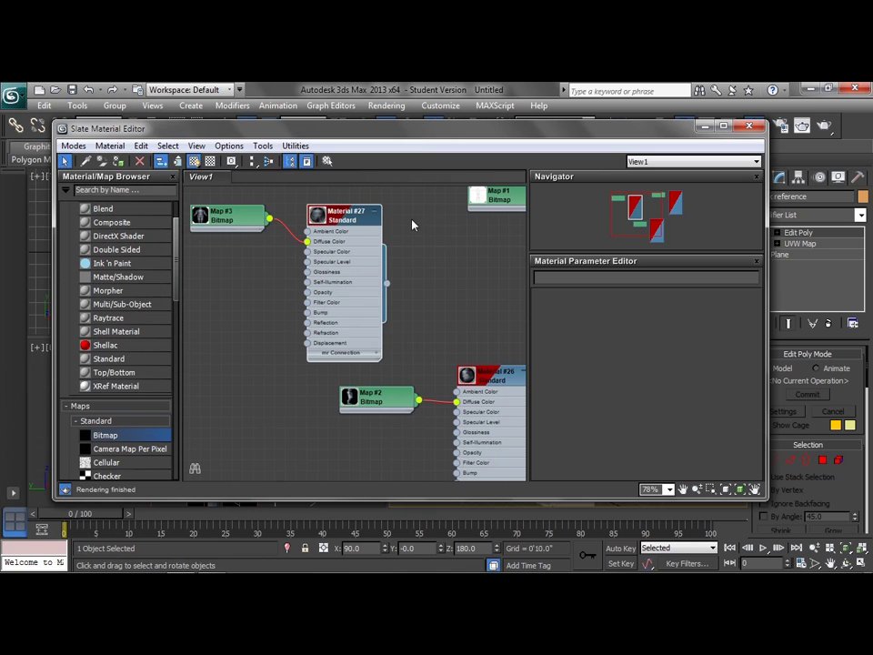
pyautogui.click(749, 126)
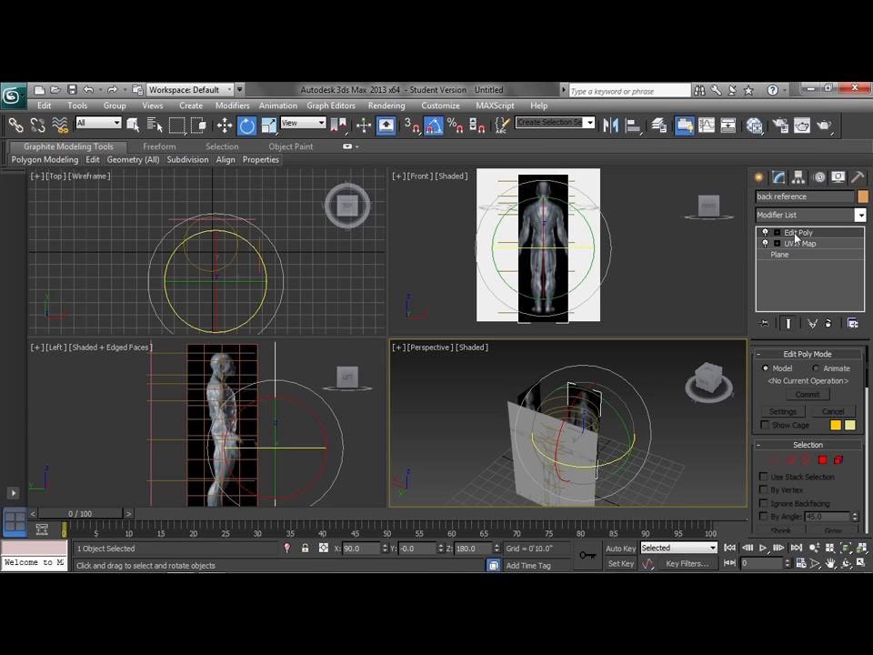
# - Move the back reference plane along X in the Top viewport to X 0'0.0" so it lines up with the front figure
pyautogui.moveTo(572, 244); pyautogui.dragTo(572, 261, button='middle')
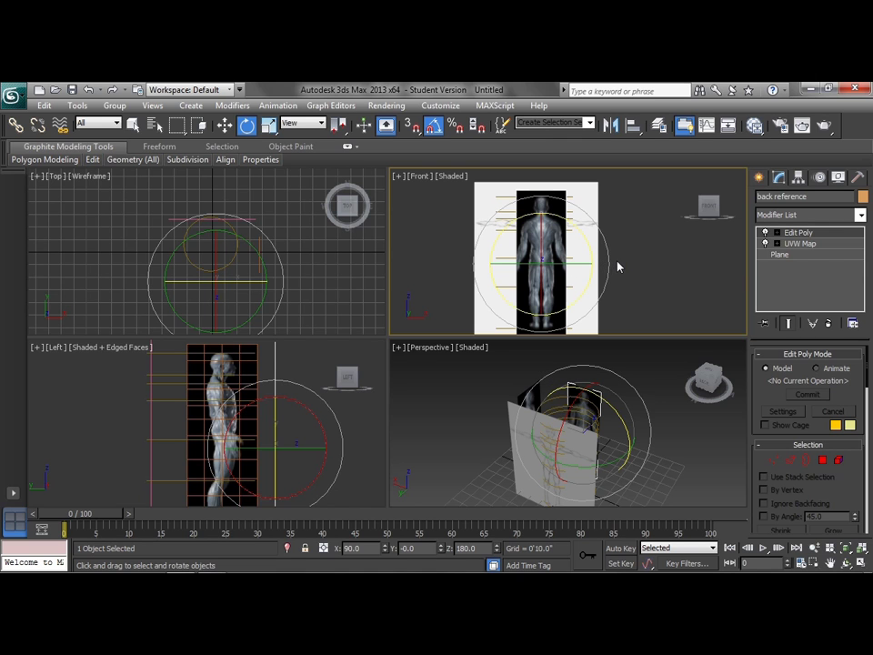
pyautogui.rightClick(313, 277)
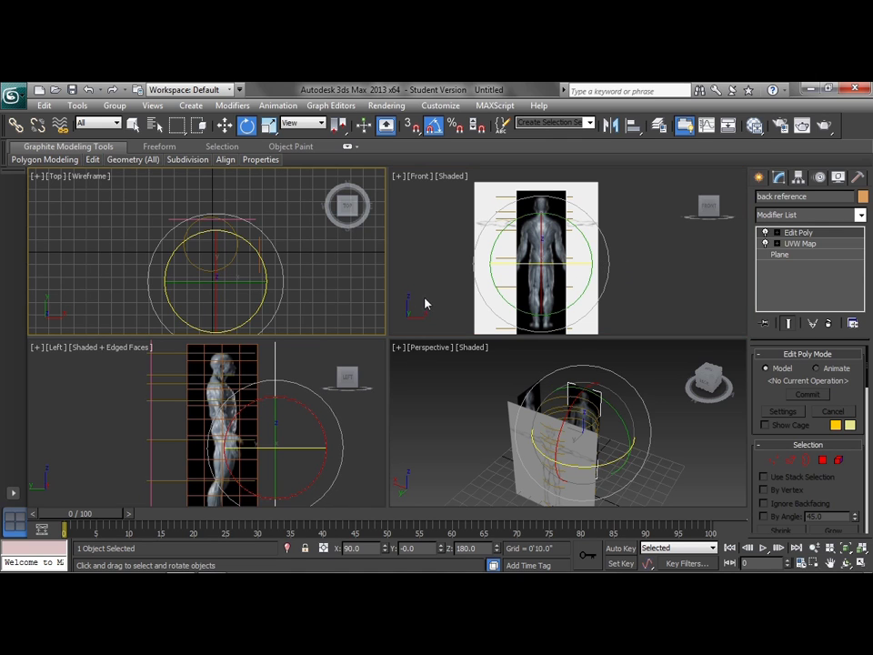
pyautogui.rightClick(293, 227)
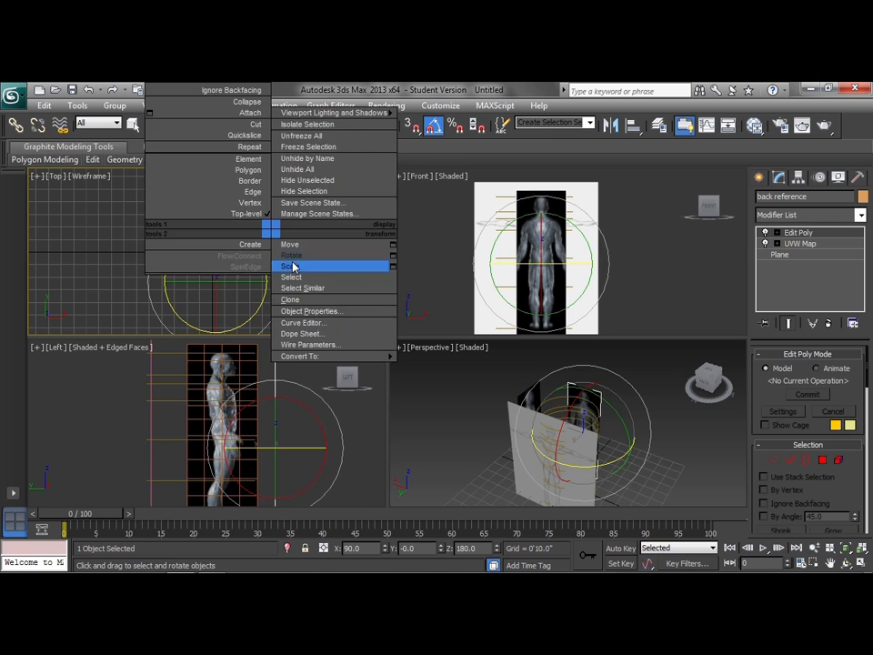
pyautogui.click(301, 240)
pyautogui.moveTo(255, 281); pyautogui.dragTo(249, 282)
pyautogui.keyDown('alt'); pyautogui.moveTo(626, 397); pyautogui.dragTo(583, 401, button='middle'); pyautogui.keyUp('alt')
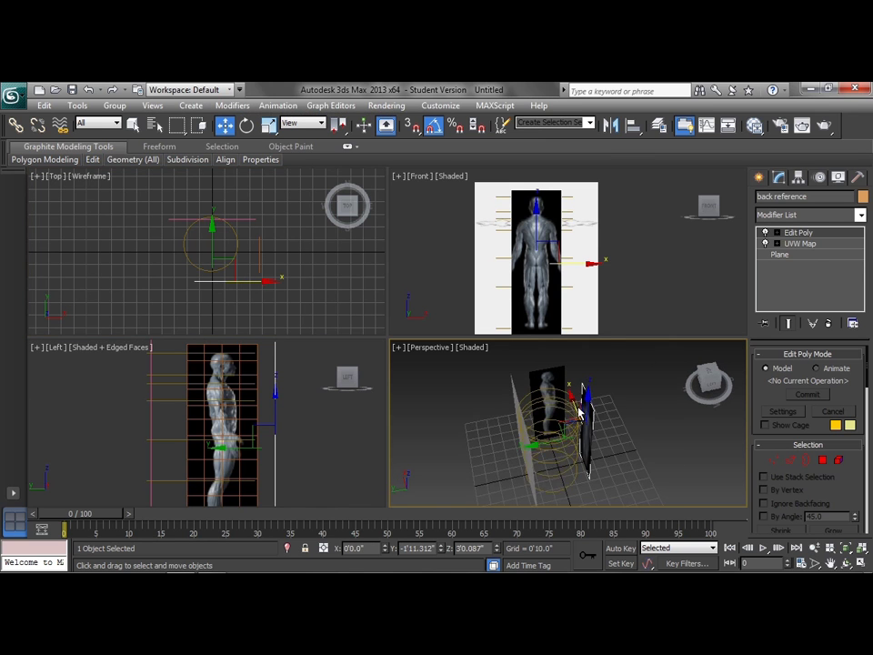
# - Select all the reference planes and circles and enable Backface Cull in their object properties
pyautogui.moveTo(141, 196); pyautogui.dragTo(295, 331)
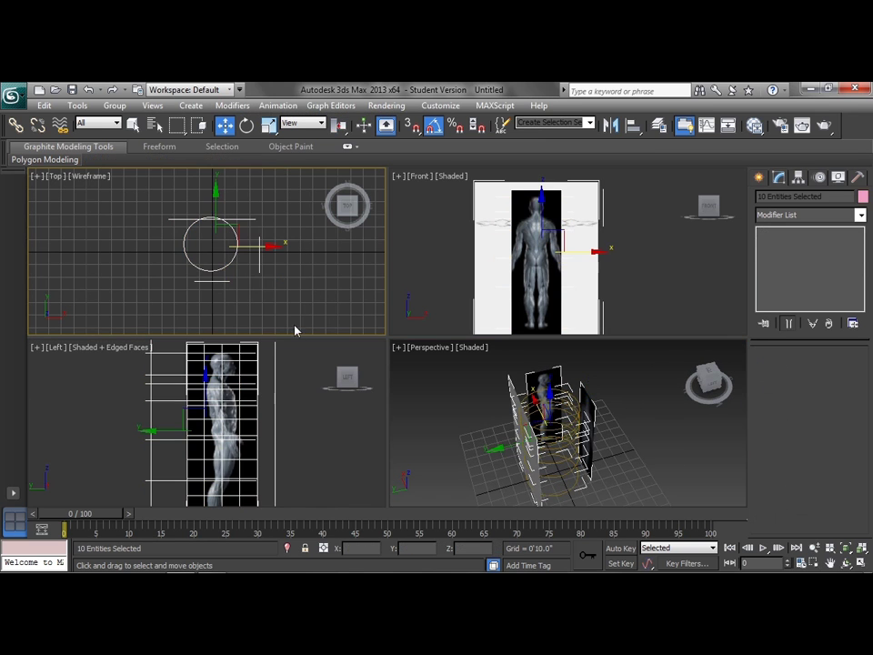
pyautogui.rightClick(225, 284)
pyautogui.click(267, 364)
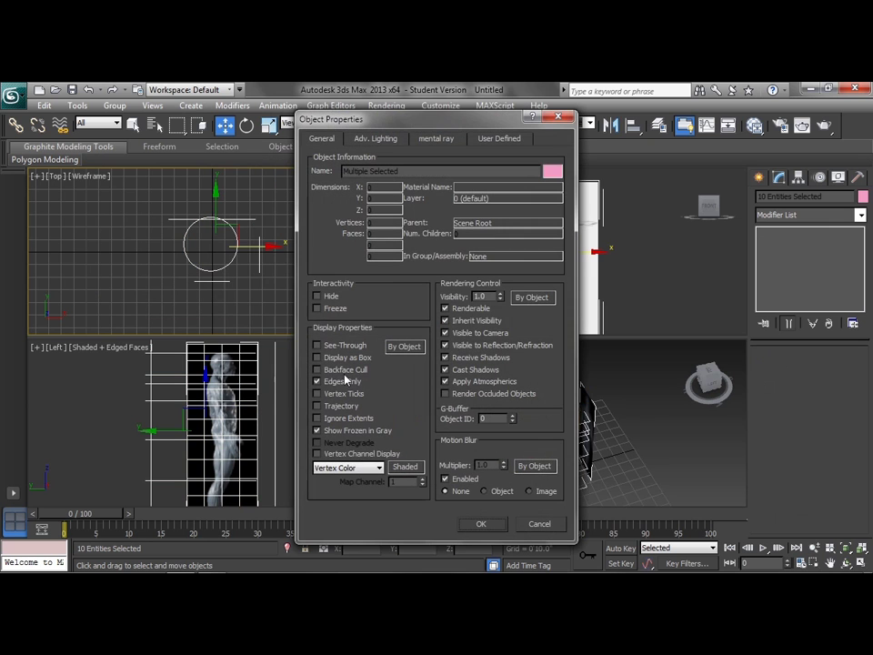
pyautogui.click(319, 369)
pyautogui.click(481, 524)
pyautogui.keyDown('alt'); pyautogui.moveTo(564, 423); pyautogui.dragTo(503, 452, button='middle'); pyautogui.keyUp('alt')
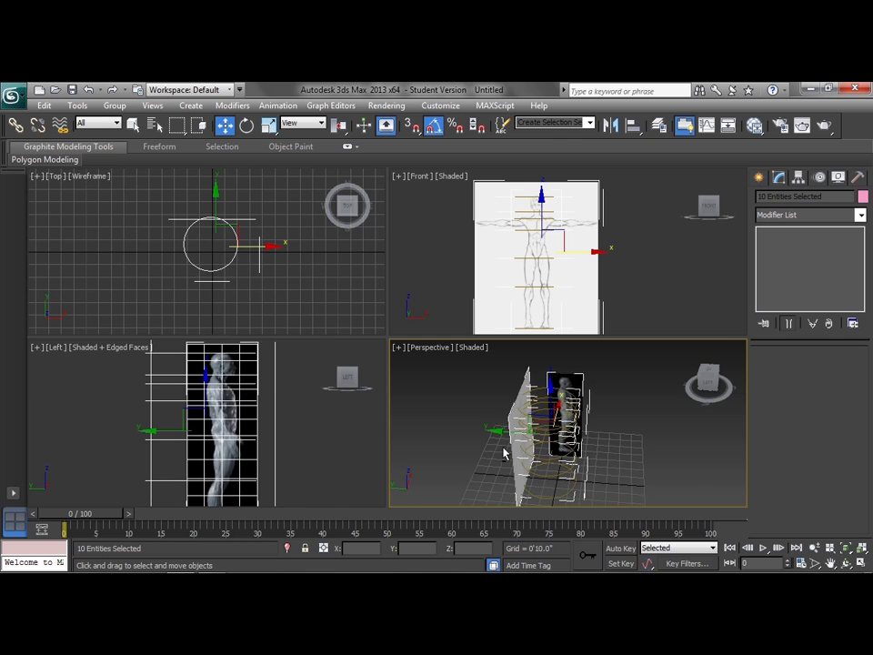
# - Select the seven proportion circles, save them as a named selection set "ref circles", and hide them
pyautogui.click(165, 246)
pyautogui.moveTo(163, 241); pyautogui.dragTo(197, 267)
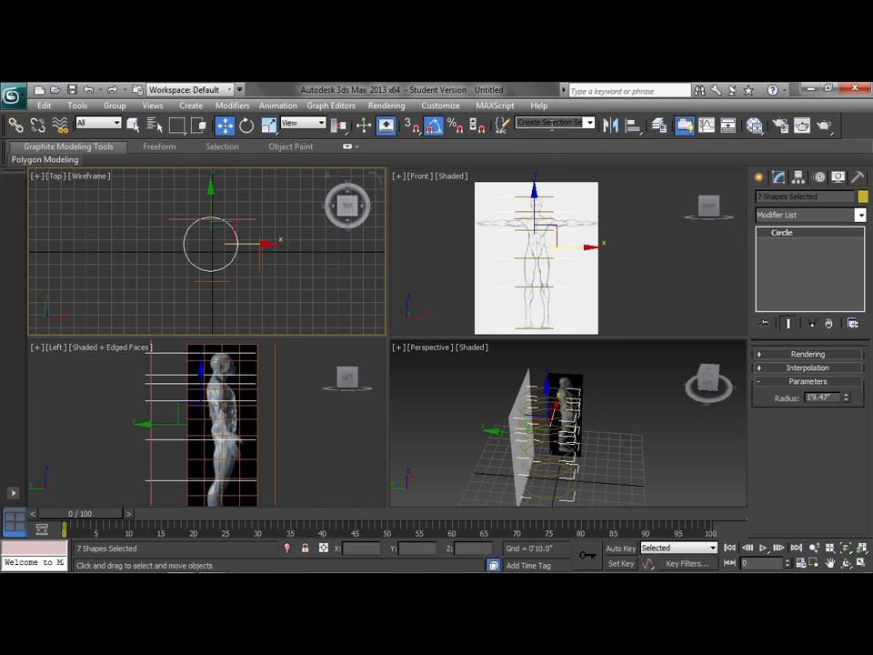
pyautogui.click(551, 123)
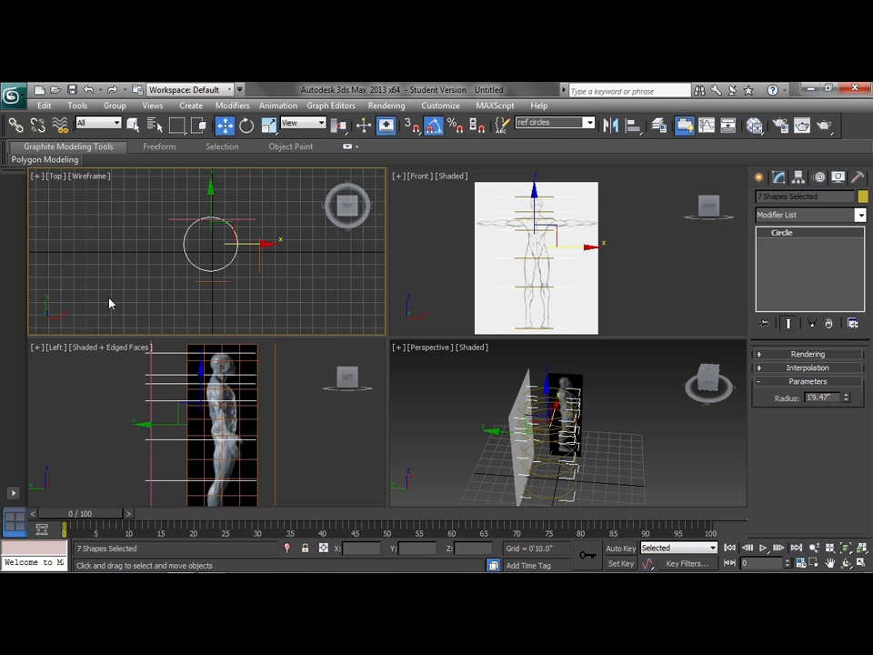
pyautogui.rightClick(185, 258)
pyautogui.click(217, 216)
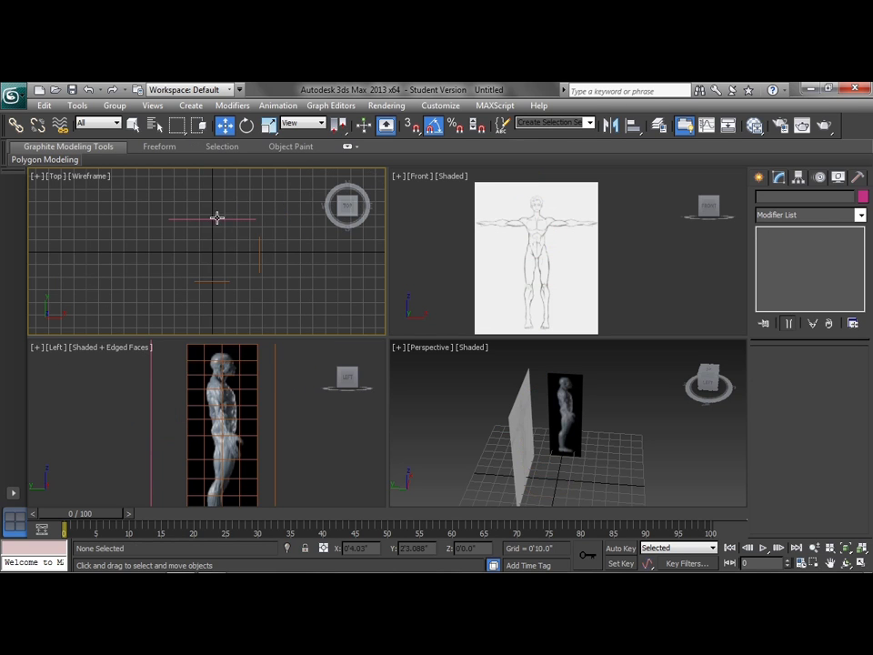
# - Bring back the hidden circles by recalling the "ref circles" selection set, and hide them again
pyautogui.click(590, 122)
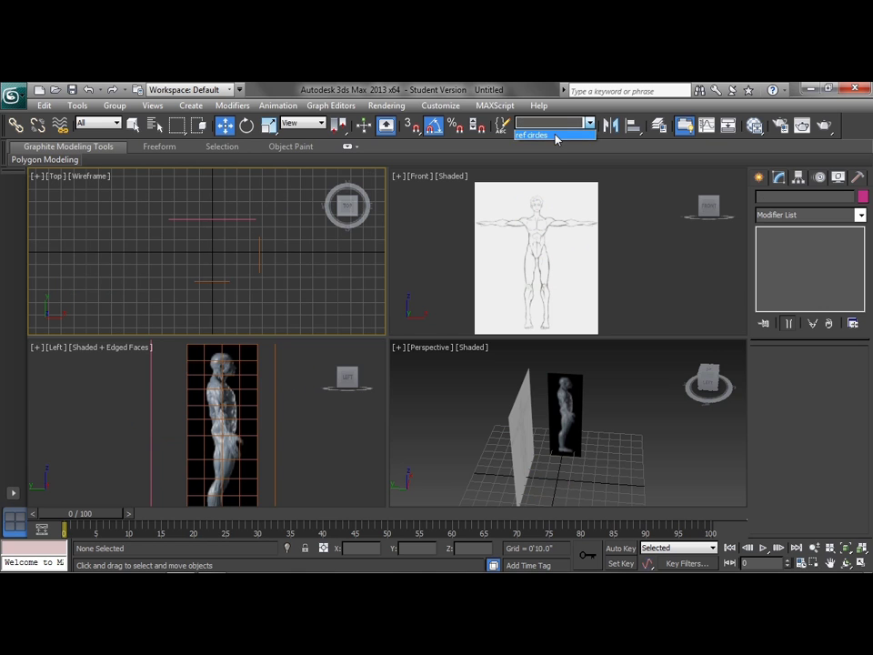
pyautogui.click(557, 137)
pyautogui.click(487, 392)
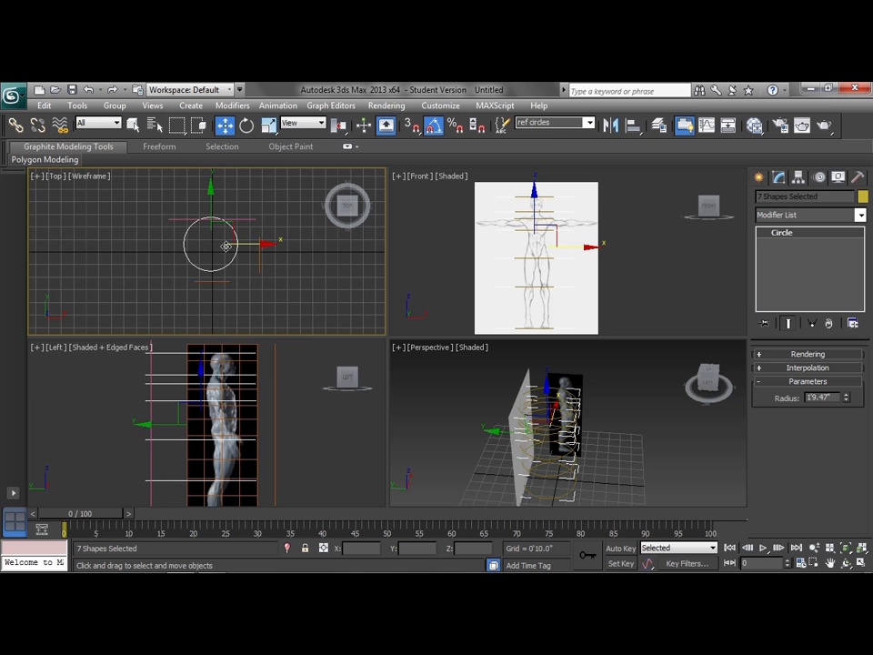
pyautogui.rightClick(186, 246)
pyautogui.click(228, 207)
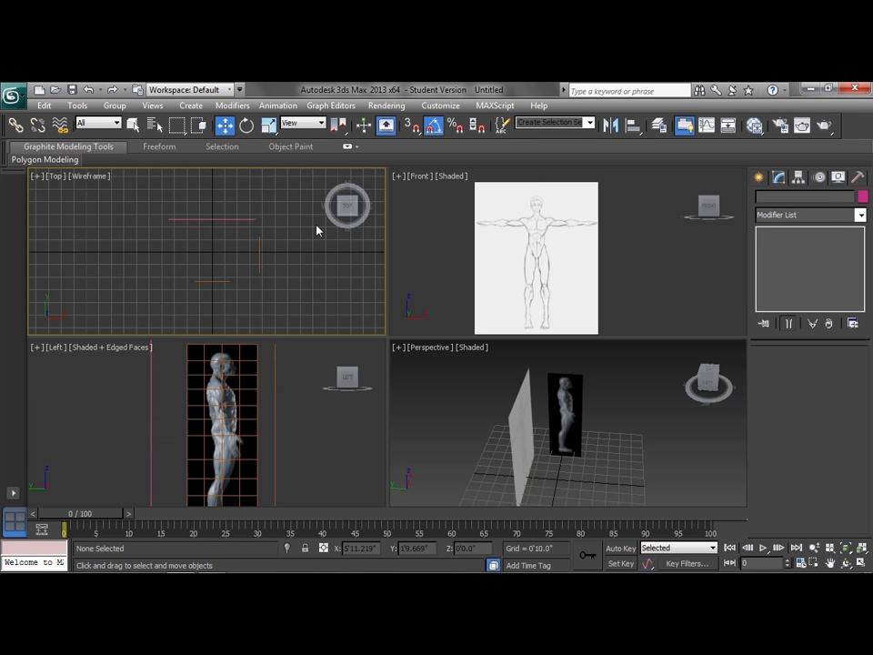
# - Select the three reference planes, save them as a named selection set "ref planes", and freeze them
pyautogui.moveTo(150, 205); pyautogui.dragTo(273, 293)
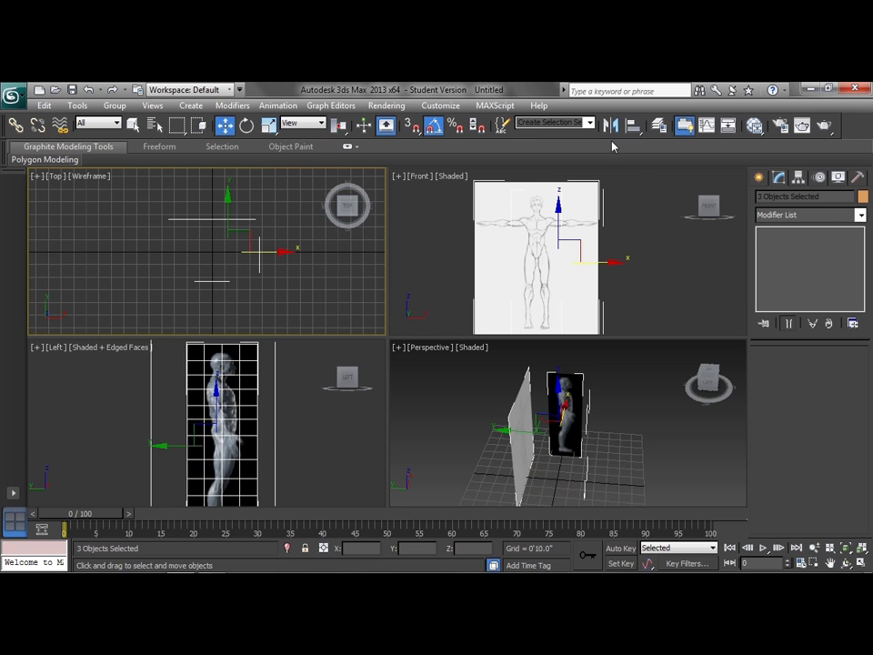
pyautogui.click(556, 125)
pyautogui.rightClick(218, 292)
pyautogui.click(247, 230)
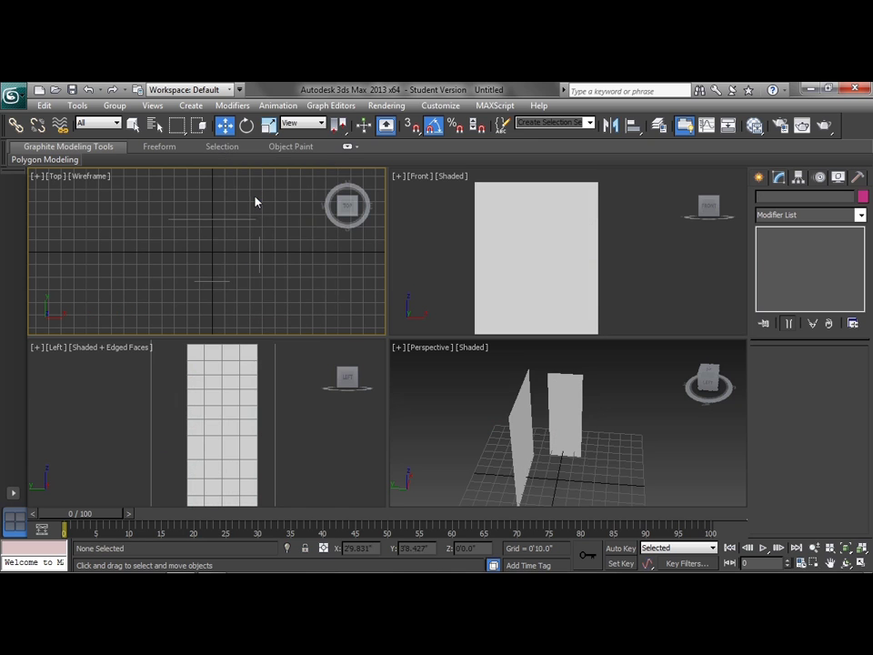
# - Unfreeze and reselect the three reference planes by recalling the "ref planes" selection set
pyautogui.keyDown('alt'); pyautogui.moveTo(608, 429); pyautogui.dragTo(548, 444, button='middle'); pyautogui.keyUp('alt')
pyautogui.click(590, 122)
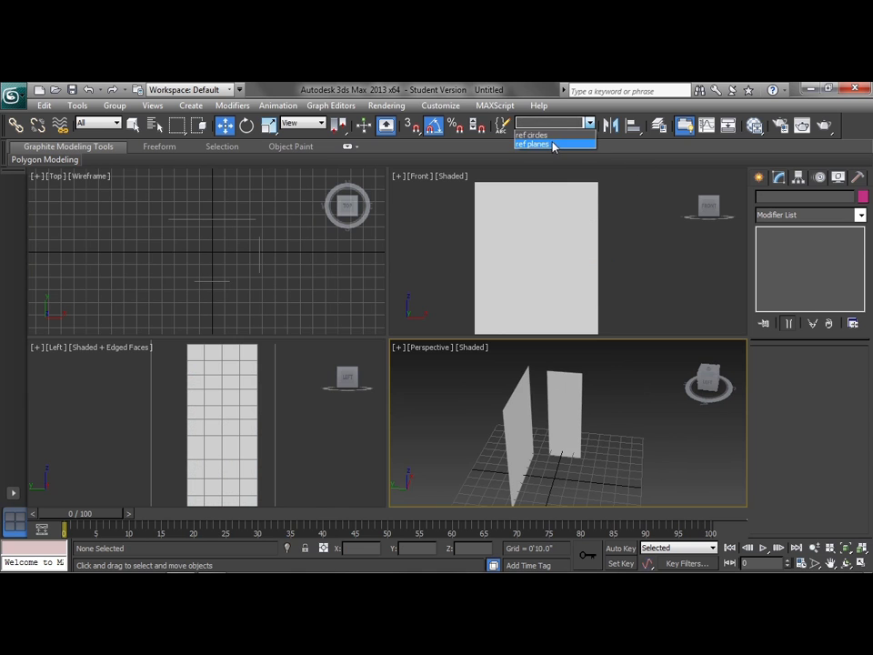
pyautogui.click(553, 146)
pyautogui.click(491, 391)
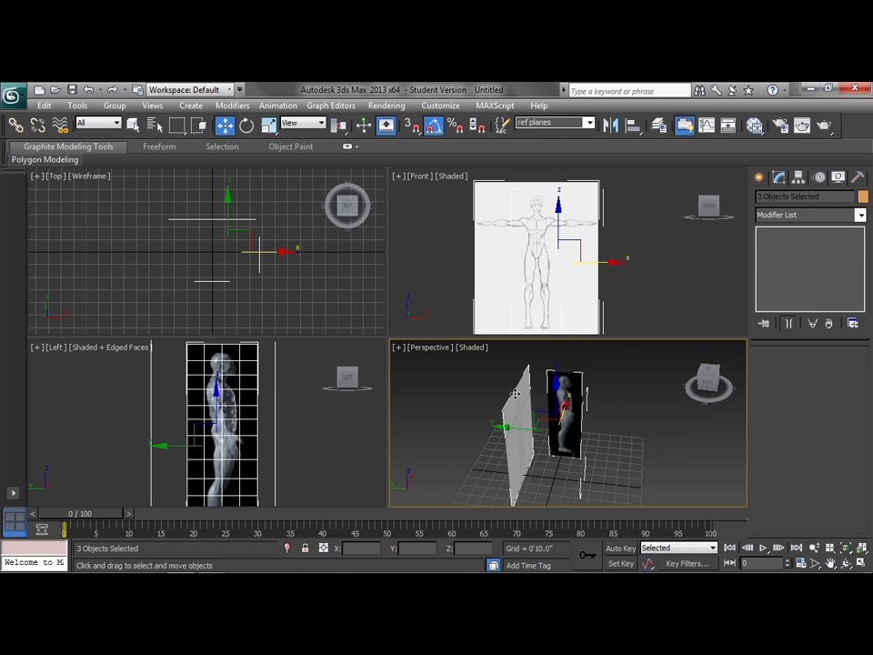
# - Turn off Show Frozen in Gray for the three reference planes and freeze them through their object properties
pyautogui.rightClick(512, 445)
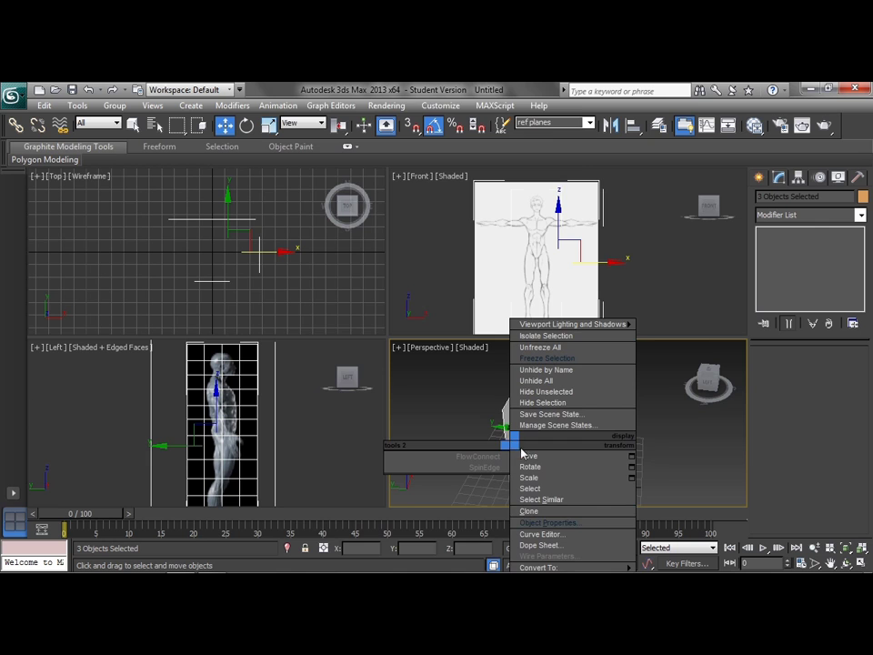
pyautogui.click(557, 524)
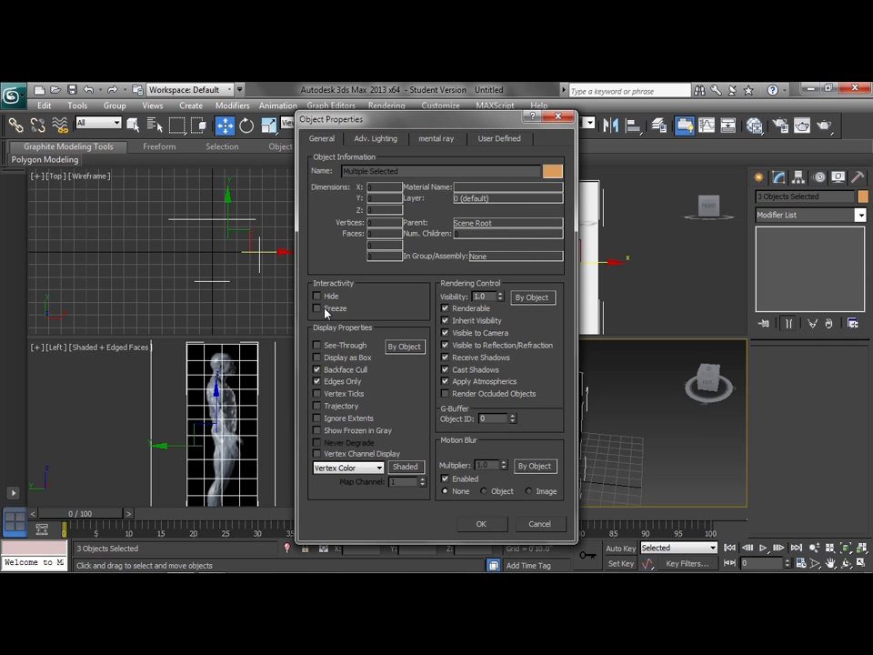
pyautogui.click(497, 522)
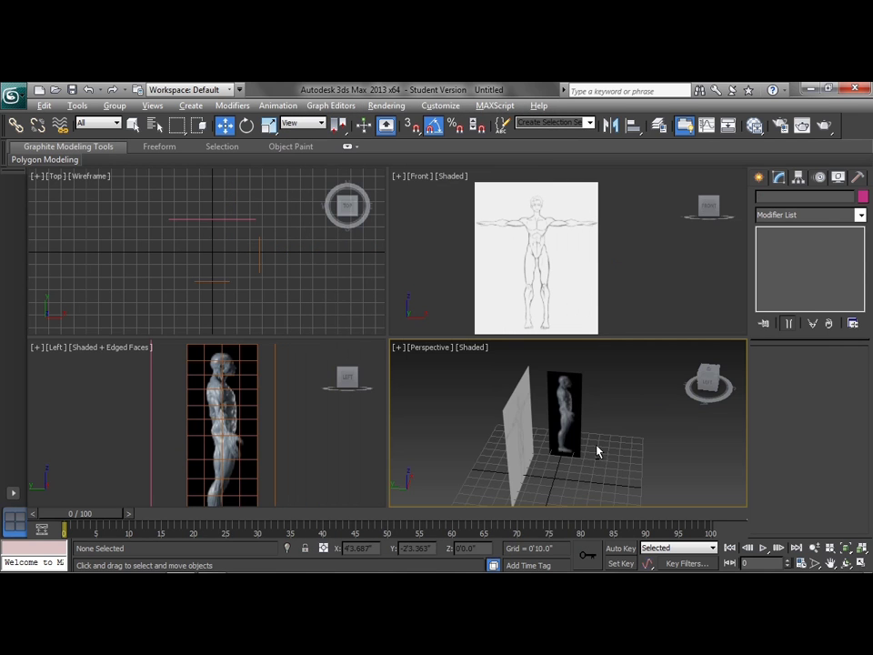
pyautogui.keyDown('alt'); pyautogui.moveTo(601, 438); pyautogui.dragTo(577, 436, button='middle'); pyautogui.keyUp('alt')
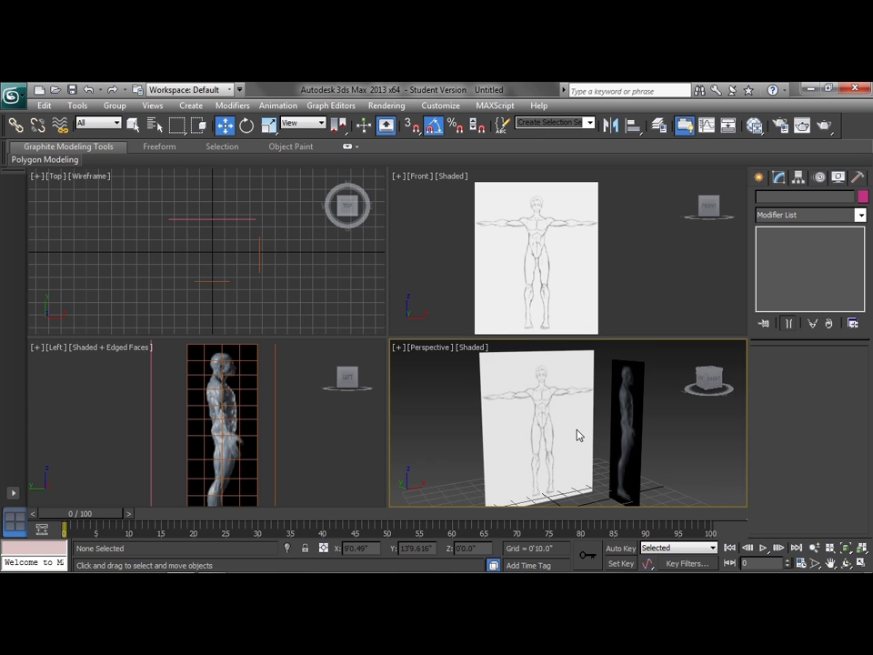